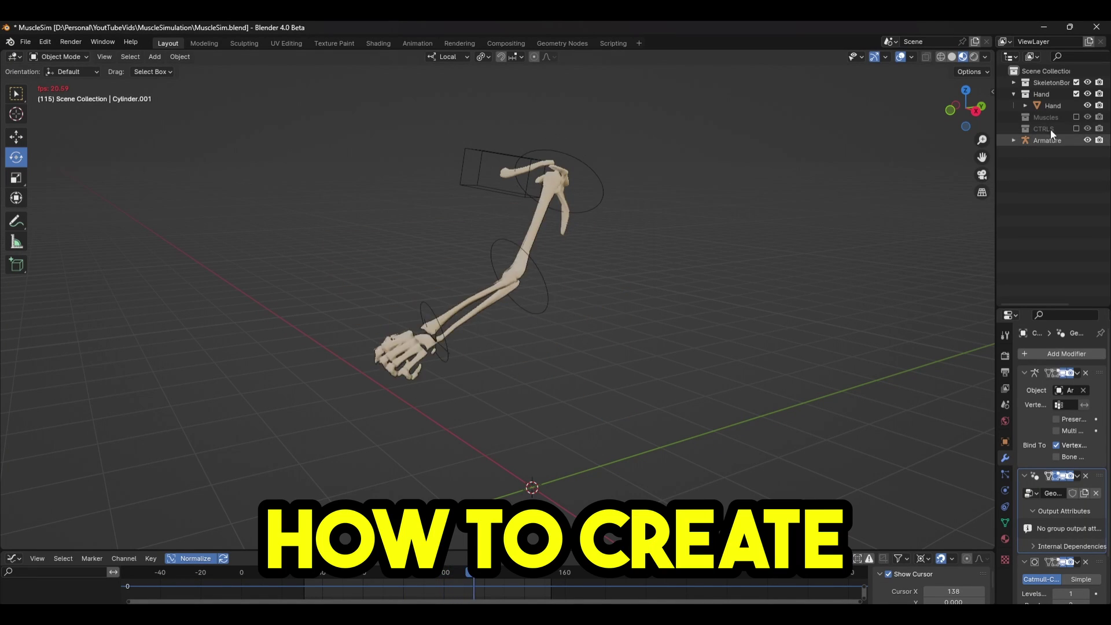
- Enable the Muscles collection in the view layer
left_click(1077, 117)
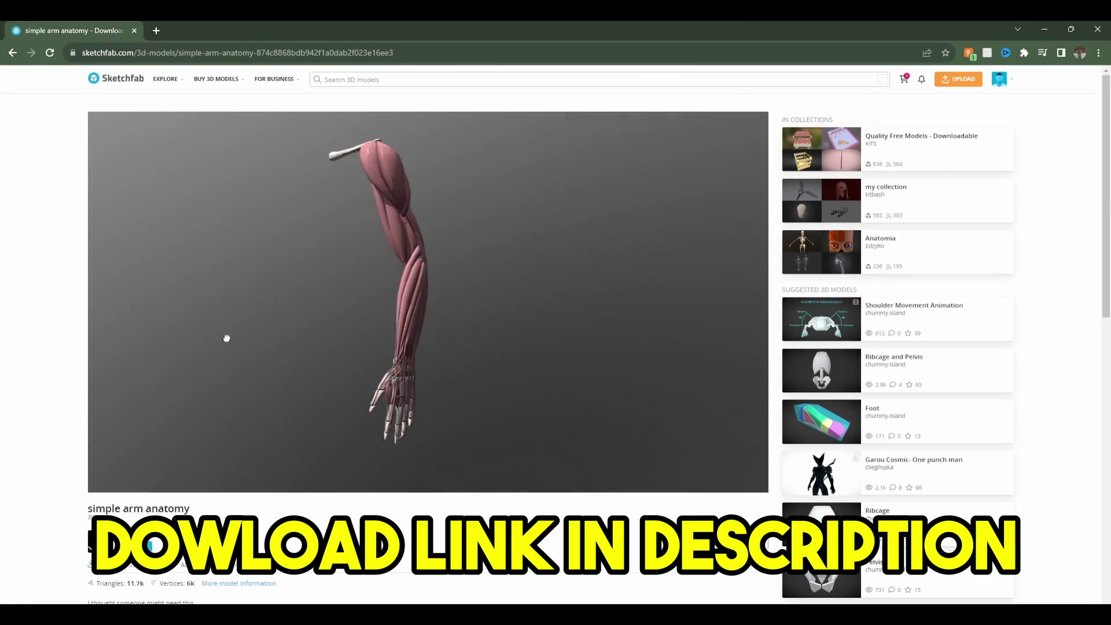
- Examine the simple arm anatomy model and its details page on Sketchfab
scroll(313, 307, "down", 3)
left_click_drag(227, 339, 249, 300)
scroll(212, 544, "down", 6)
scroll(220, 238, "up", 6)
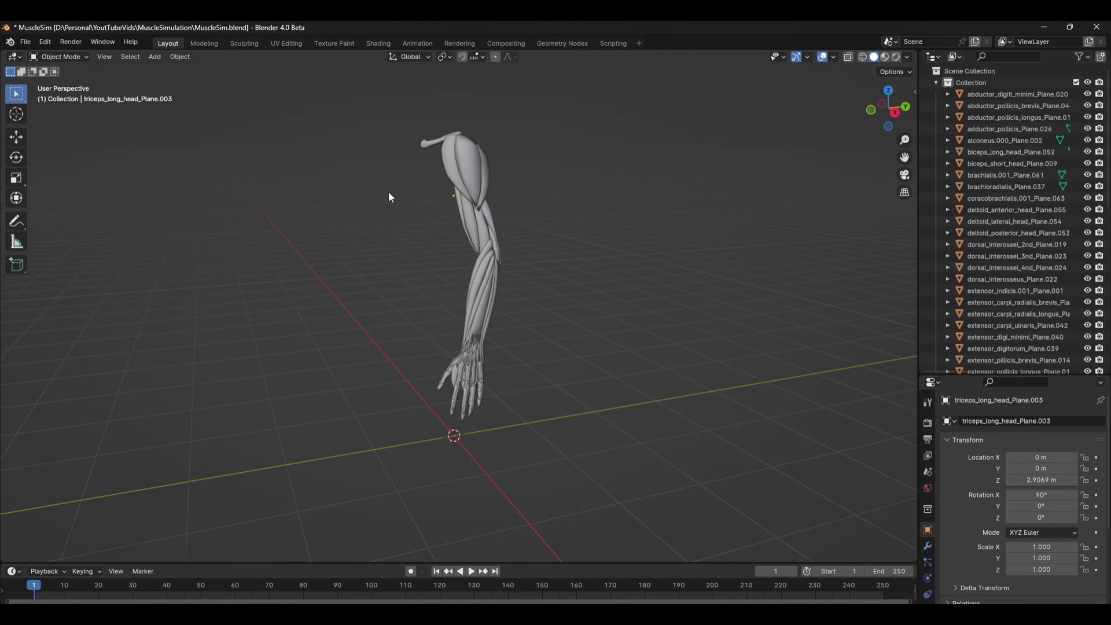
- Select all the muscle meshes covering the arm and hide them from the bones
left_click(471, 169, "shift")
left_click(480, 168, "shift")
left_click(486, 169, "shift")
left_click(468, 178, "shift")
left_click(452, 172, "shift")
left_click(470, 215, "shift")
left_click(465, 215, "shift")
left_click(488, 222, "shift")
scroll(494, 221, "up", 3)
left_click(575, 306, "shift")
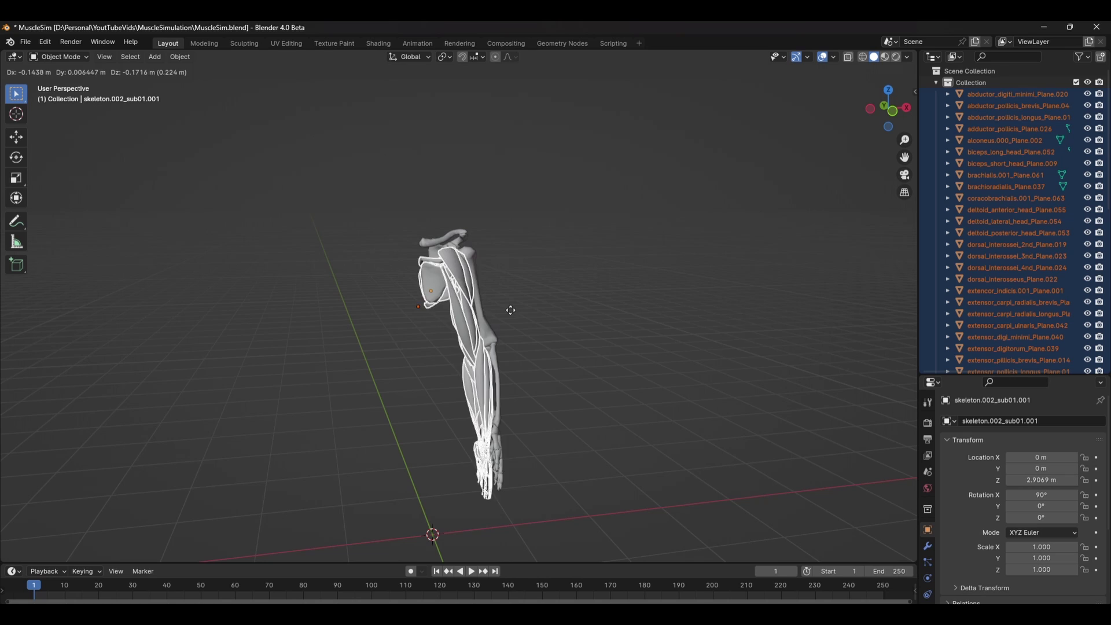
left_click(577, 267)
key("ctrl+z")
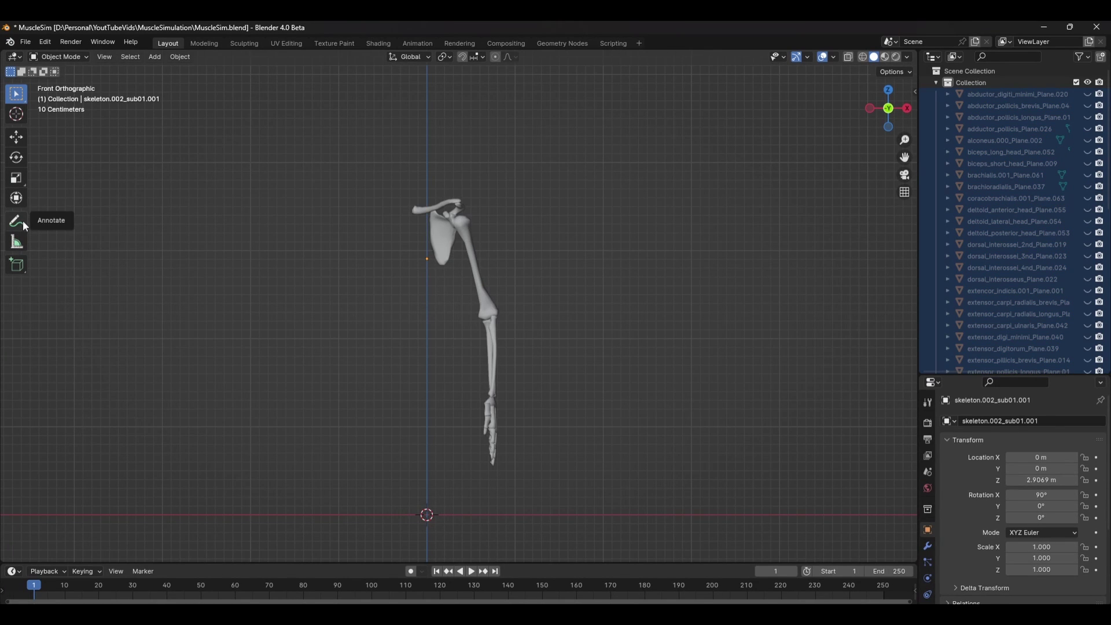
- Circle the shoulder bones with the Annotate tool
left_click(19, 227)
left_click_drag(469, 188, 417, 227)
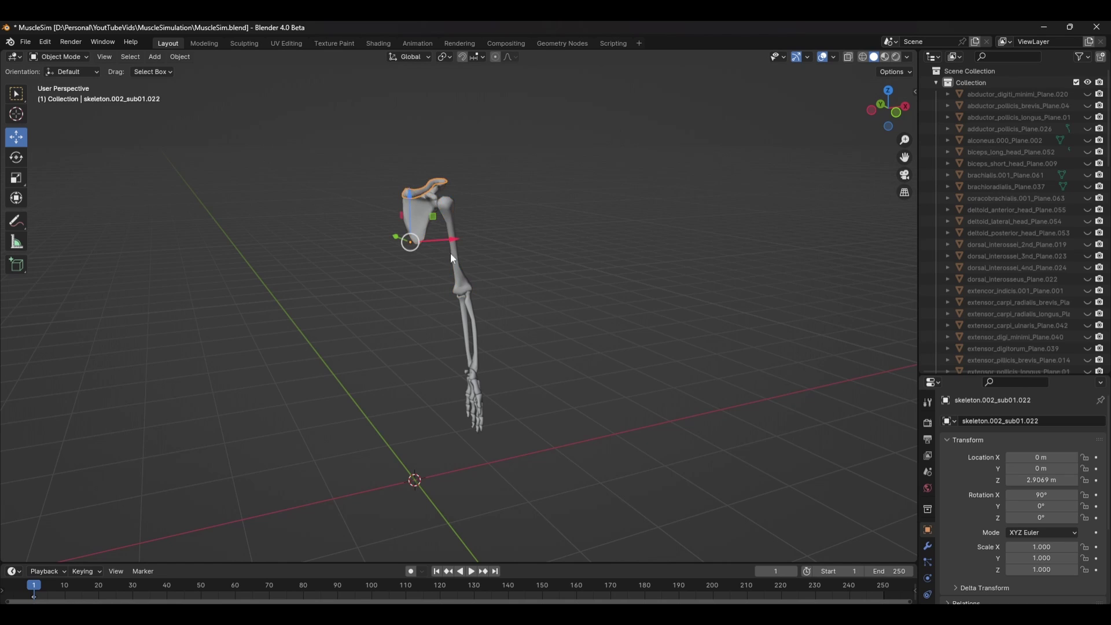
- Select all the hand and wrist bones and remove them from the view
scroll(451, 253, "up", 2)
middle_click_drag(470, 191, 432, 72, "shift")
scroll(437, 232, "up", 6)
middle_click_drag(439, 280, 495, 297)
left_click_drag(495, 297, 328, 429)
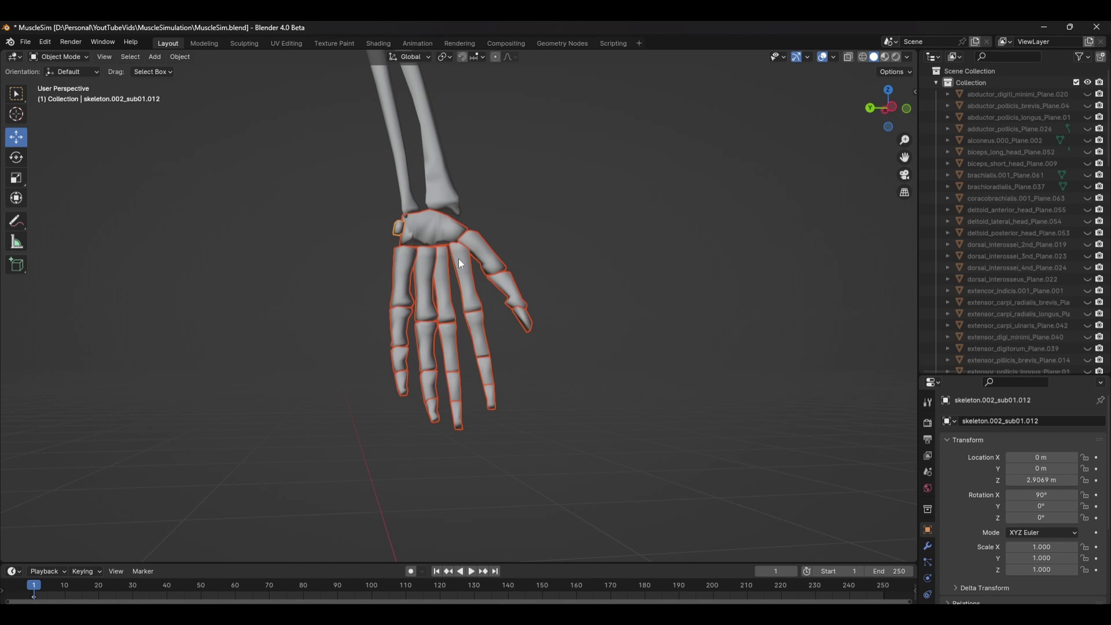
key("Delete")
scroll(454, 258, "down", 3)
middle_click_drag(454, 258, 574, 318)
scroll(574, 318, "down", 2)
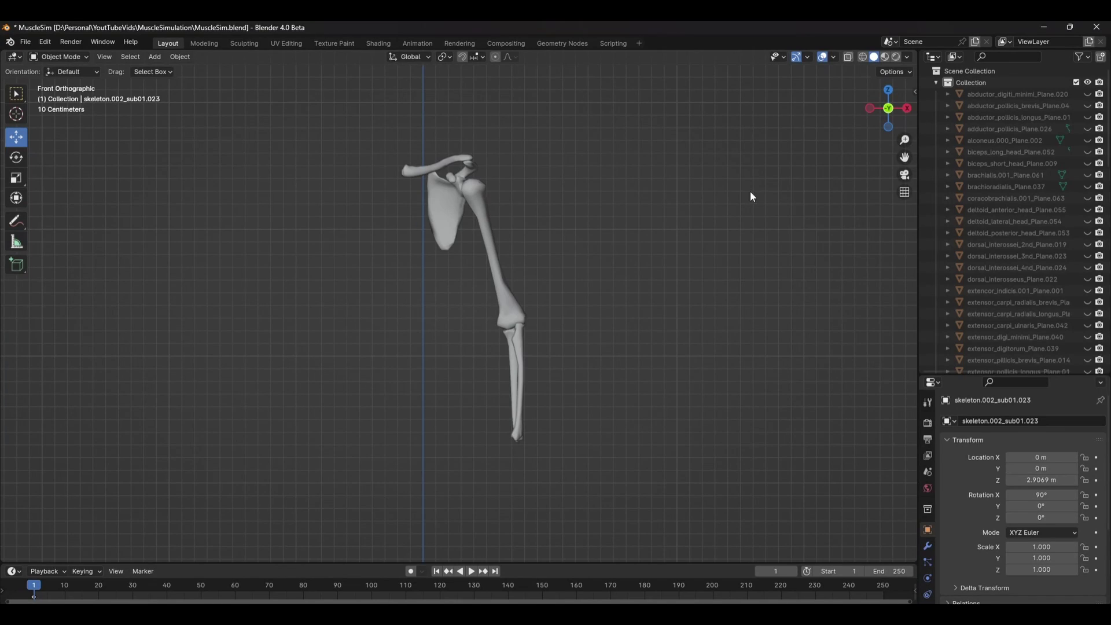
- Apply All Transforms to Deltas on all the remaining shoulder and arm bones
key("a")
left_click(916, 92)
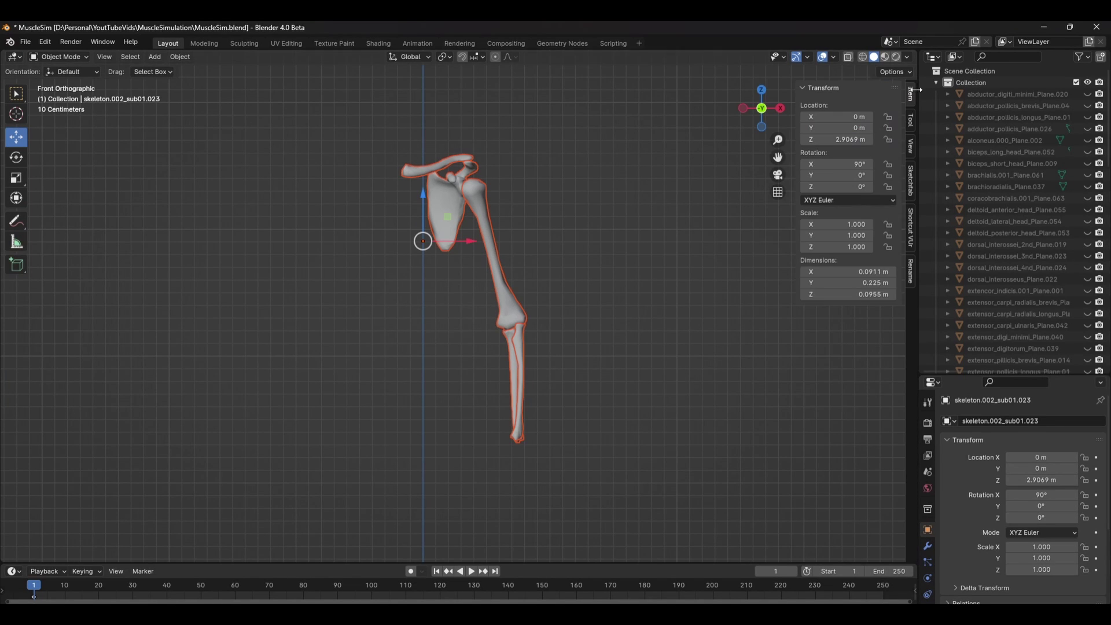
key("ctrl+a")
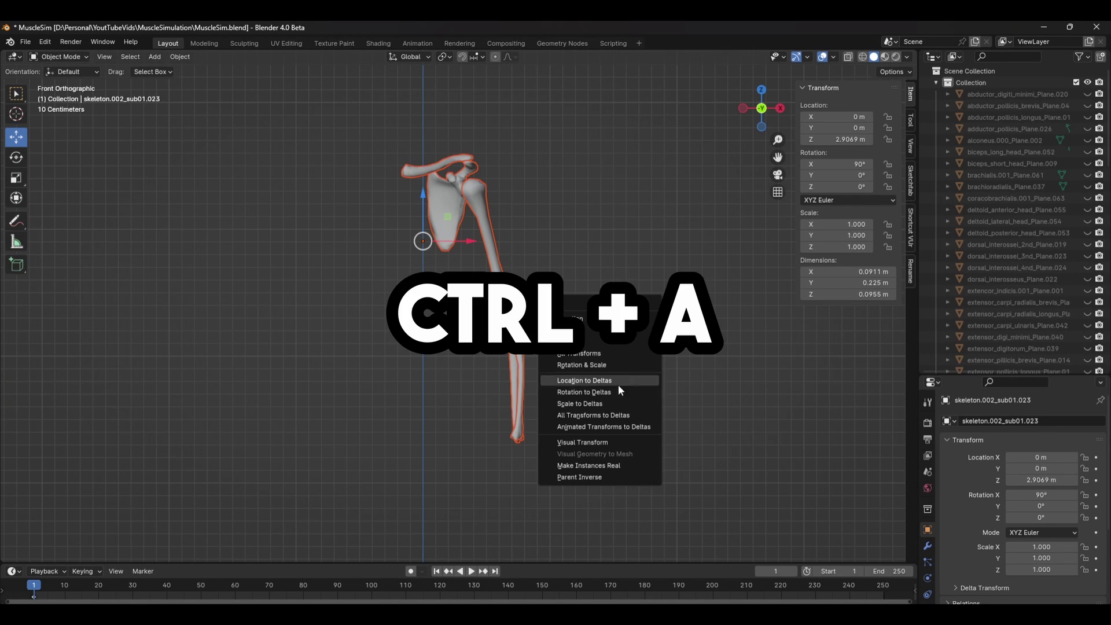
left_click(617, 418)
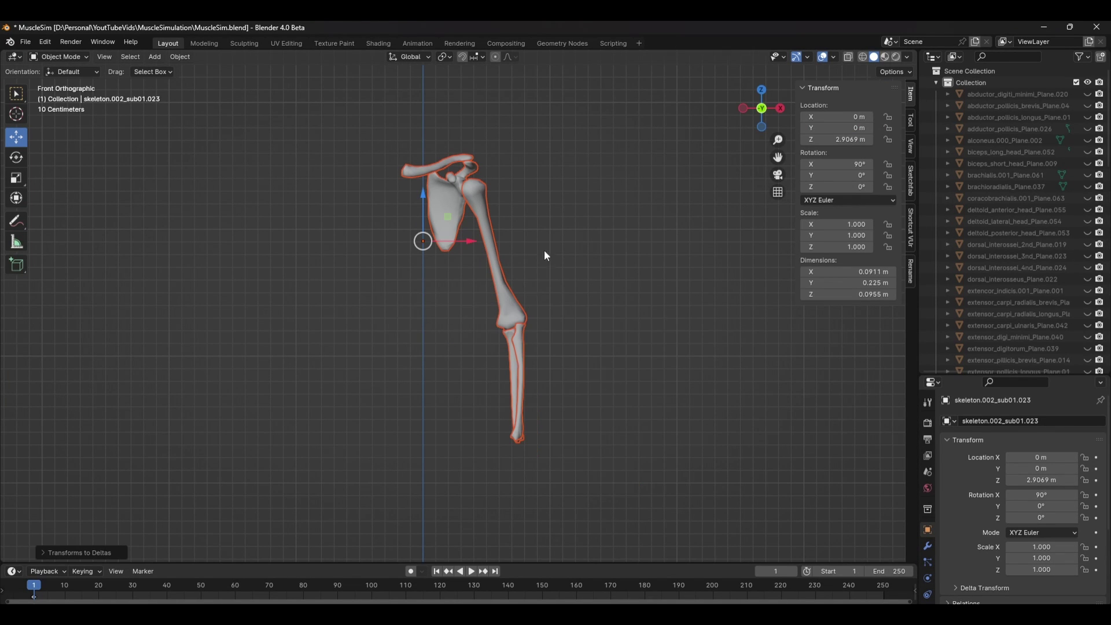
key("alt+a")
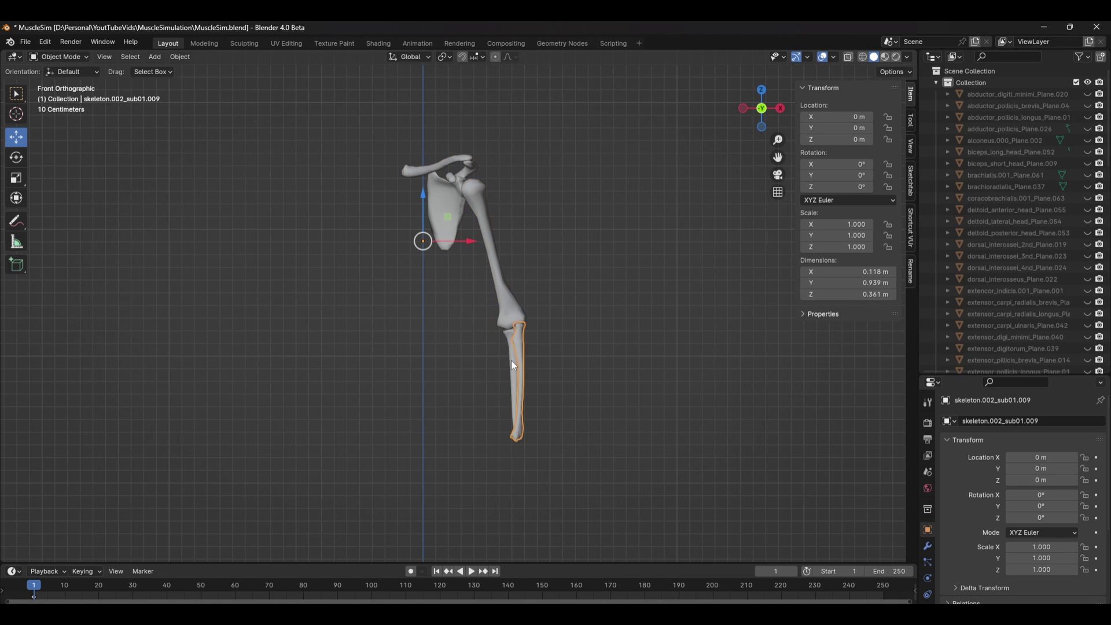
- Move the revealed muscle meshes into a new collection named Muscles and exclude it from the view layer
key("alt+h")
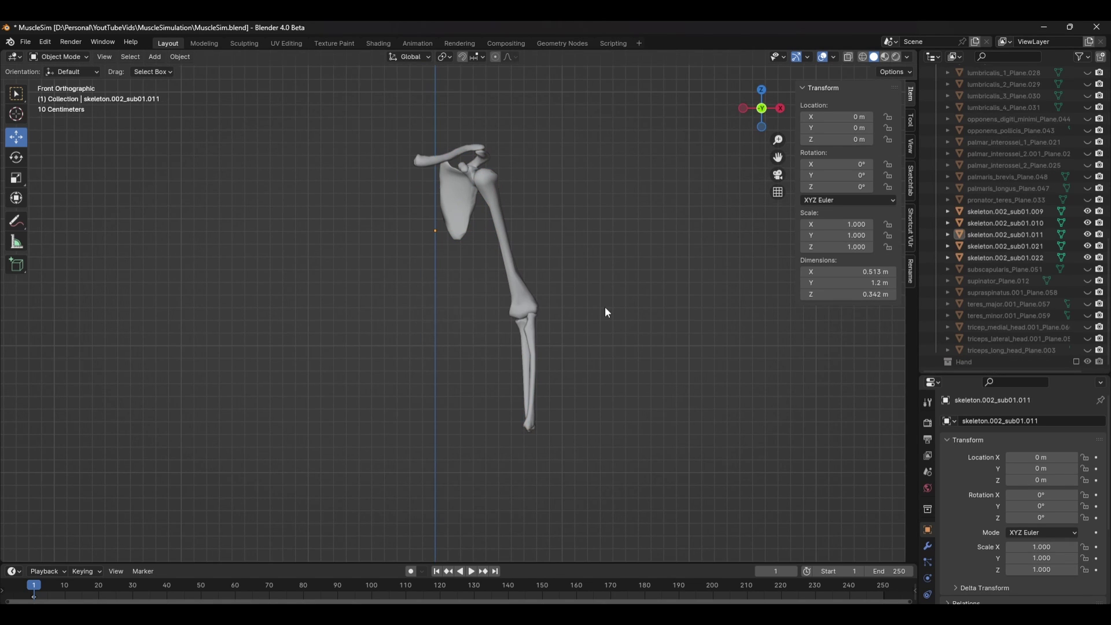
mouse_move(605, 313)
middle_mouse_down()
mouse_move(590, 315)
mouse_move(640, 327)
mouse_move(596, 325)
middle_mouse_up()
key("alt+h")
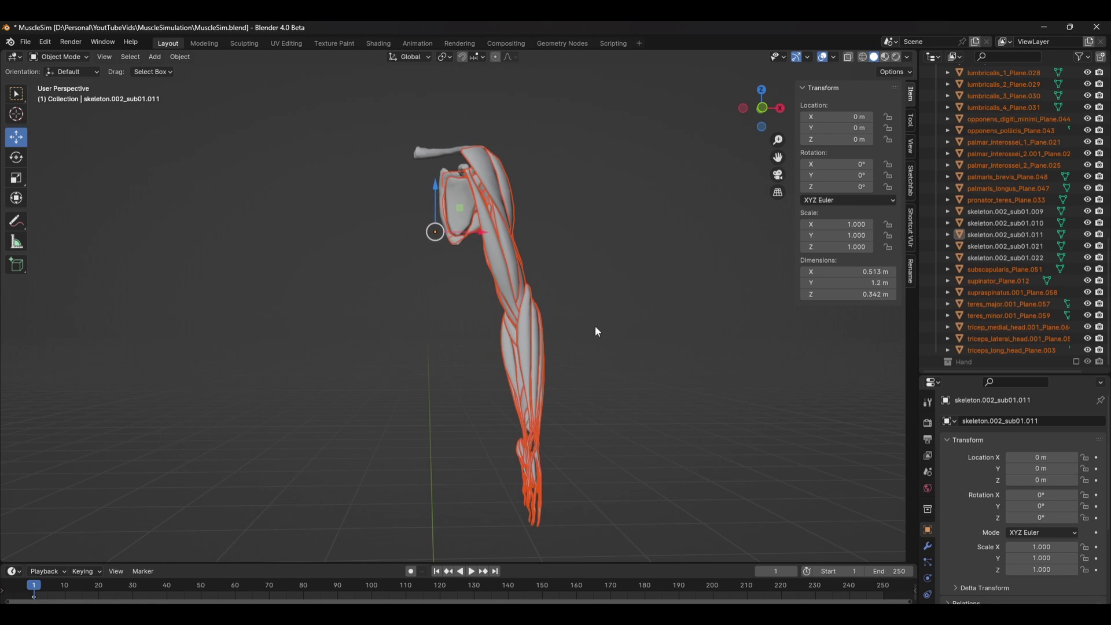
key("m")
left_click(595, 326)
type("Muscles")
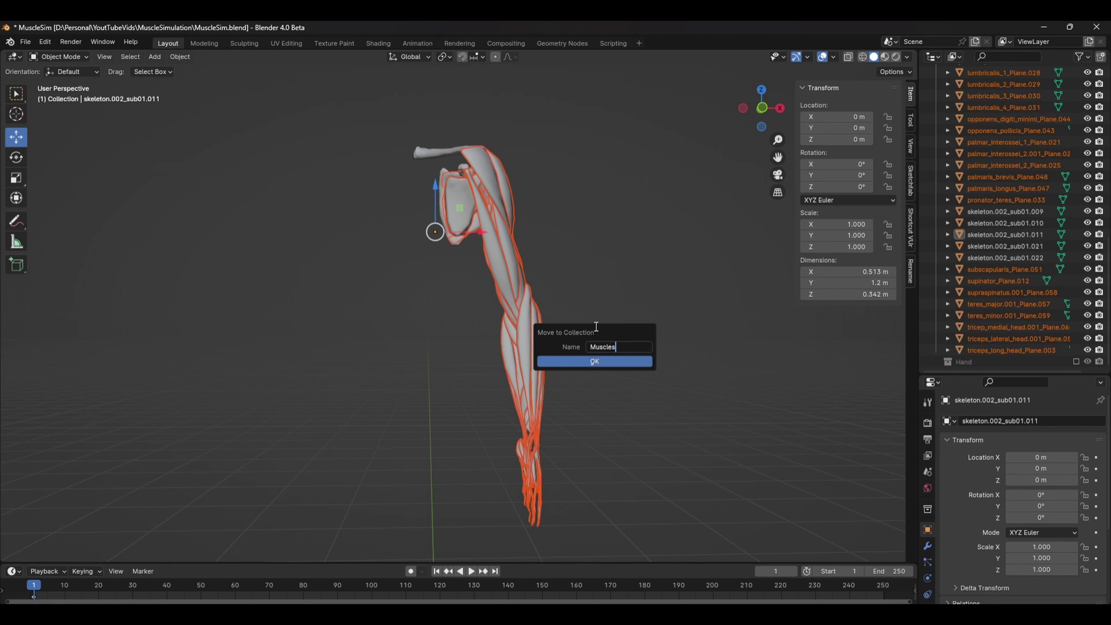
key("Return")
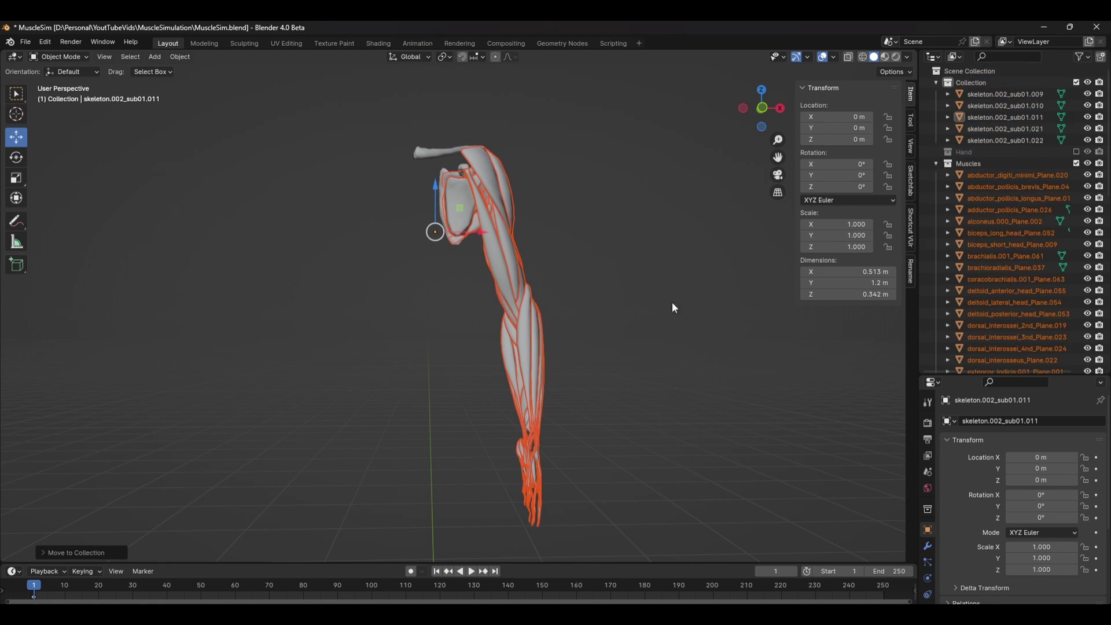
left_click(1076, 163)
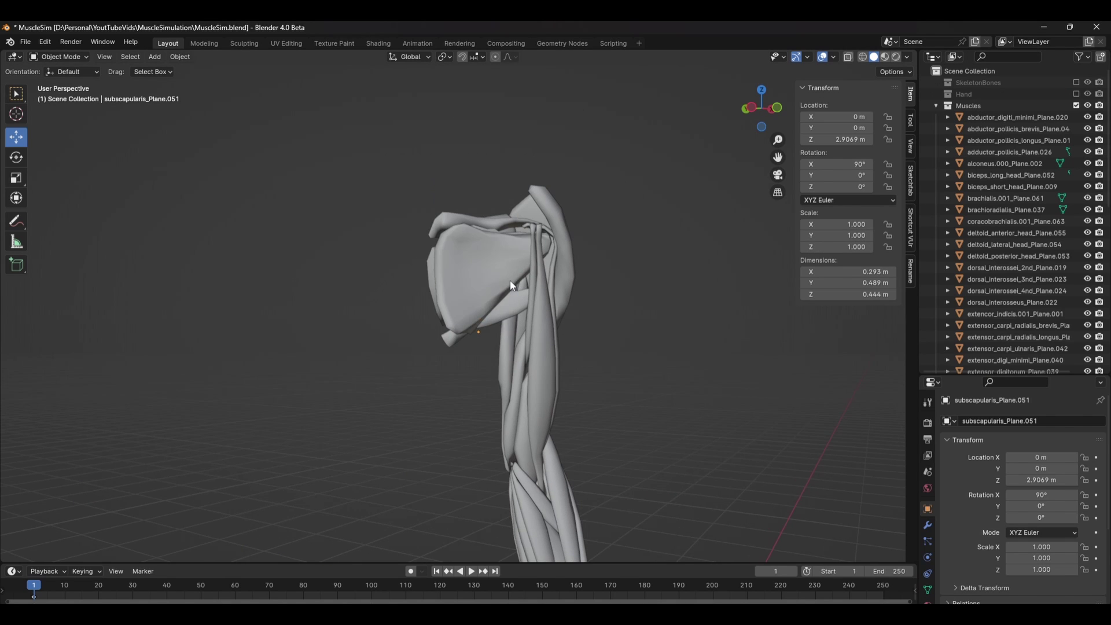
- Remove the subscapularis and the other deep muscles around the shoulder blade
key("h")
left_click(491, 291)
key("h")
left_click(506, 230)
key("h")
middle_click_drag(506, 232, 550, 271)
left_click(532, 257)
key("h")
- Delete the deep muscles of the upper arm that lie beneath the biceps and triceps
left_click(534, 284)
middle_click_drag(534, 313, 534, 293)
key("Delete")
left_click(527, 356)
key("Delete")
- Delete the deep forearm muscles and the small muscles around the wrist and hand
left_click(534, 360)
middle_click_drag(536, 359, 368, 406)
middle_click_drag(484, 417, 486, 238, "shift")
middle_click_drag(486, 238, 508, 232)
middle_click_drag(515, 463, 528, 324, "shift")
scroll(527, 324, "up", 4)
left_click(536, 328)
key("Delete")
left_click(541, 336)
key("Delete")
left_click(559, 248)
key("Delete")
left_click(439, 328)
key("Delete")
left_click(479, 345)
key("Delete")
- Delete the hand tendon faces below the wrist from the remaining forearm muscles
left_click(508, 360)
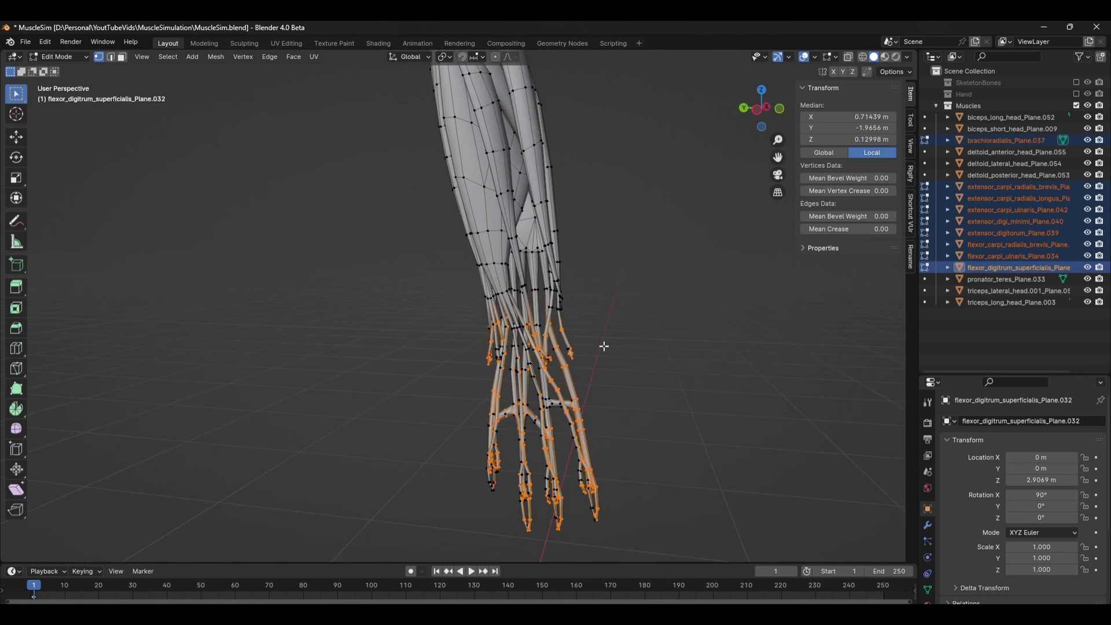
key("KP_1")
key("shift+z")
key("3")
left_click_drag(568, 504, 393, 264)
mouse_move(434, 283)
middle_mouse_down()
mouse_move(549, 308)
mouse_move(526, 333)
middle_mouse_up()
key("Delete")
left_click(540, 367)
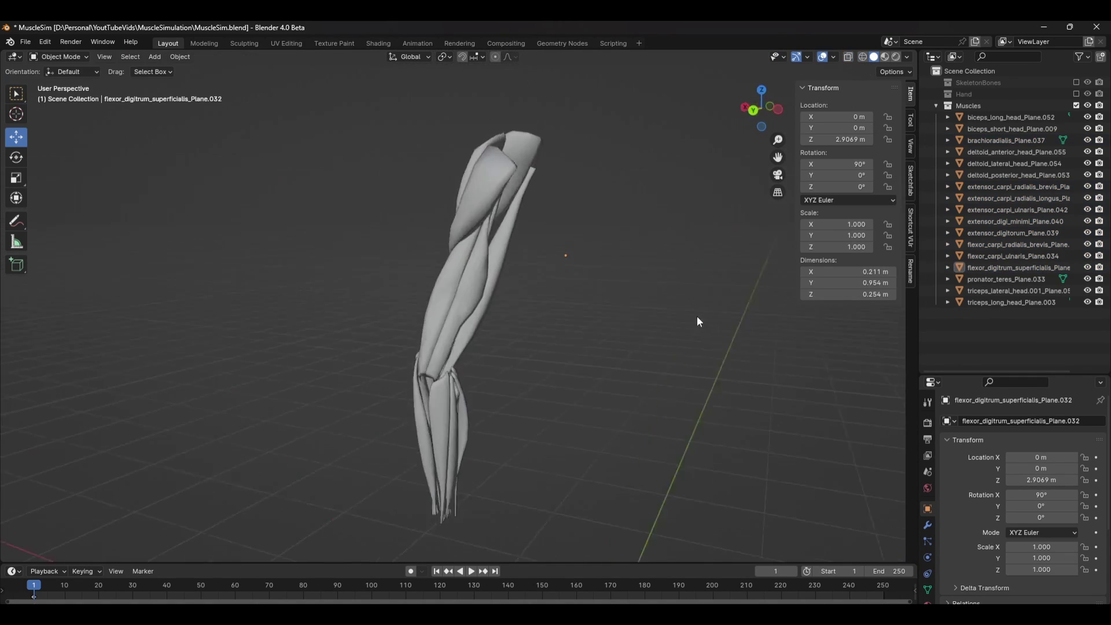
mouse_move(697, 318)
middle_mouse_down()
mouse_move(437, 313)
mouse_move(552, 160)
middle_mouse_up()
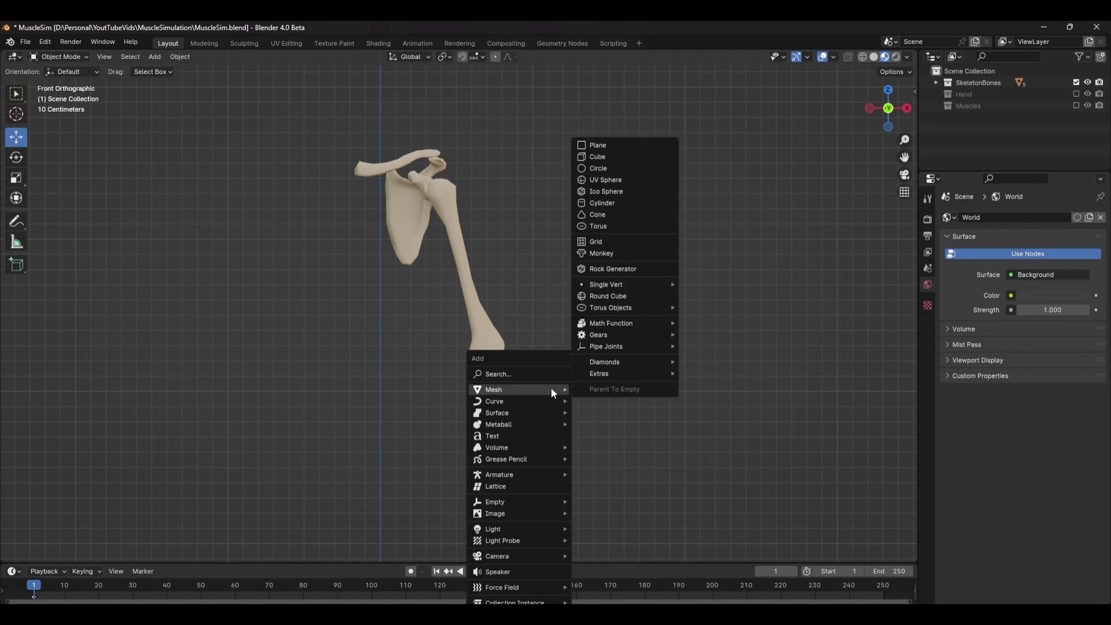
- Add a single-bone armature at the world origin
mouse_move(525, 504)
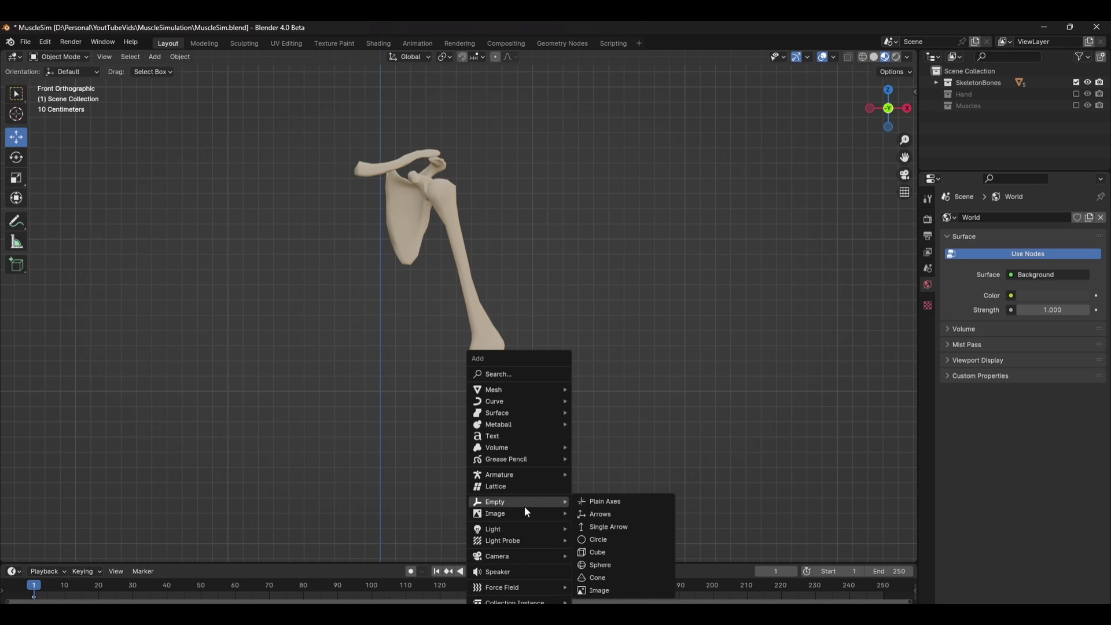
mouse_move(531, 473)
left_click(630, 472)
middle_click_drag(630, 471, 666, 338, "shift")
scroll(661, 346, "down", 2)
- Move the armature bone up to the shoulder and align its ends with the clavicle in front and top views
key("Tab")
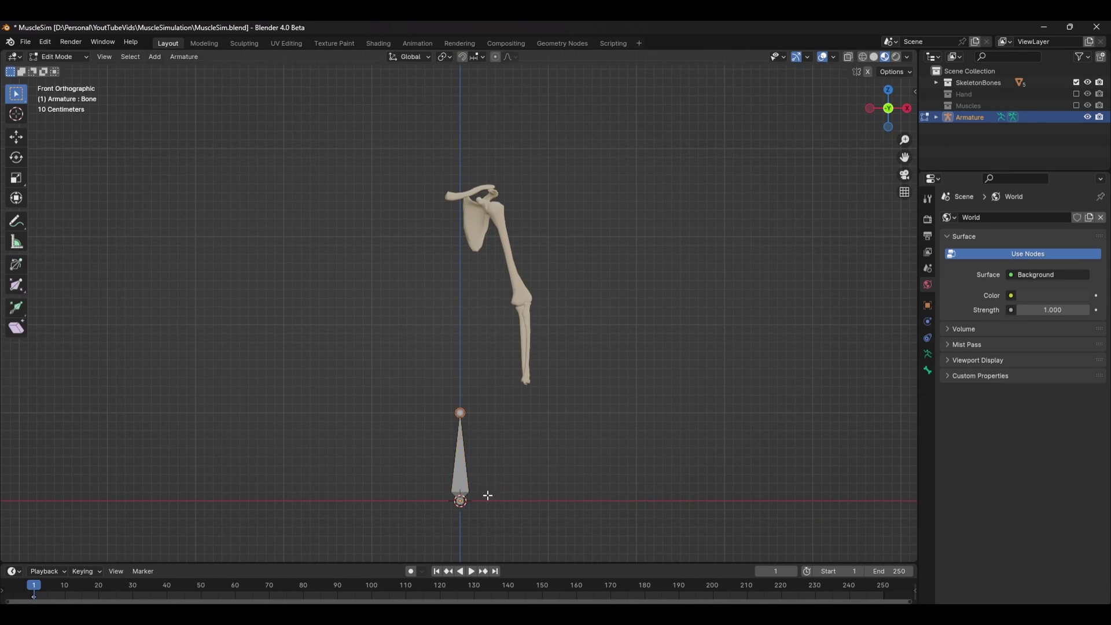
left_click(462, 470)
key("g")
left_click(452, 162)
left_click(449, 108)
key("g")
left_click(528, 235)
key("KP_7")
scroll(485, 187, "up", 5)
key("y")
left_click(534, 291)
key("Tab")
- Set the armature's viewport display to In Front so it draws over the skeleton
left_click(928, 370)
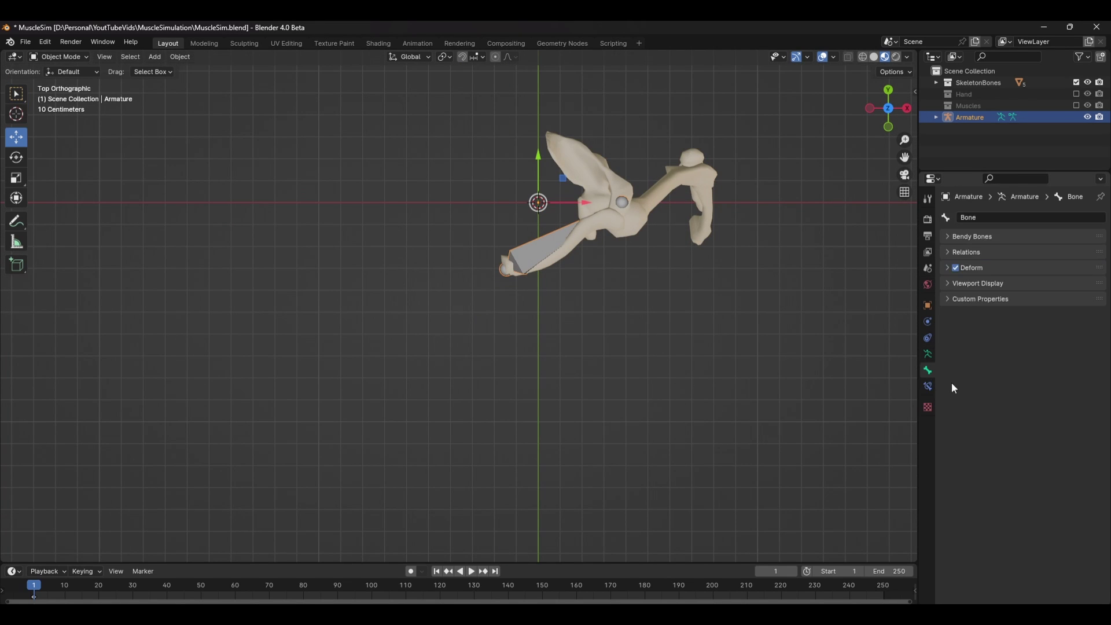
left_click(928, 354)
left_click(972, 409)
left_click(1021, 478)
key("KP_1")
left_click_drag(590, 122, 555, 155)
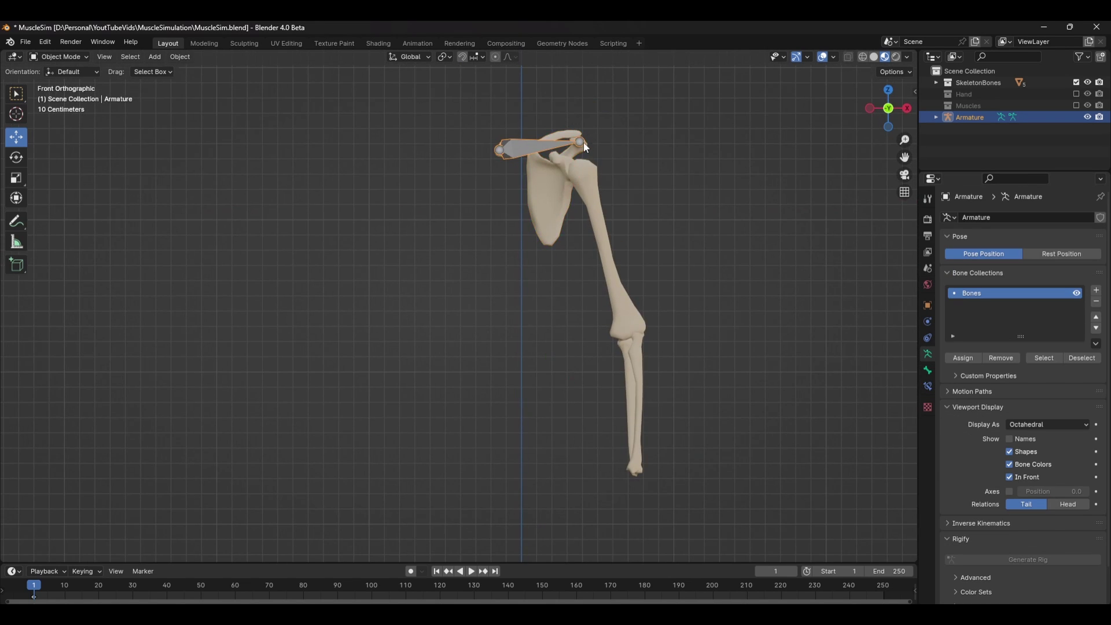
key("Escape")
- Extrude an upper arm bone from the shoulder to the elbow and align its end in side view
key("Tab")
left_click(596, 158)
key("e")
left_click(651, 324)
key("KP_3")
key("g")
left_click(600, 330)
- Extrude the lower arm and wrist bones downward from the elbow
key("KP_1")
key("KP_3")
middle_click_drag(623, 320, 653, 262, "shift")
key("e")
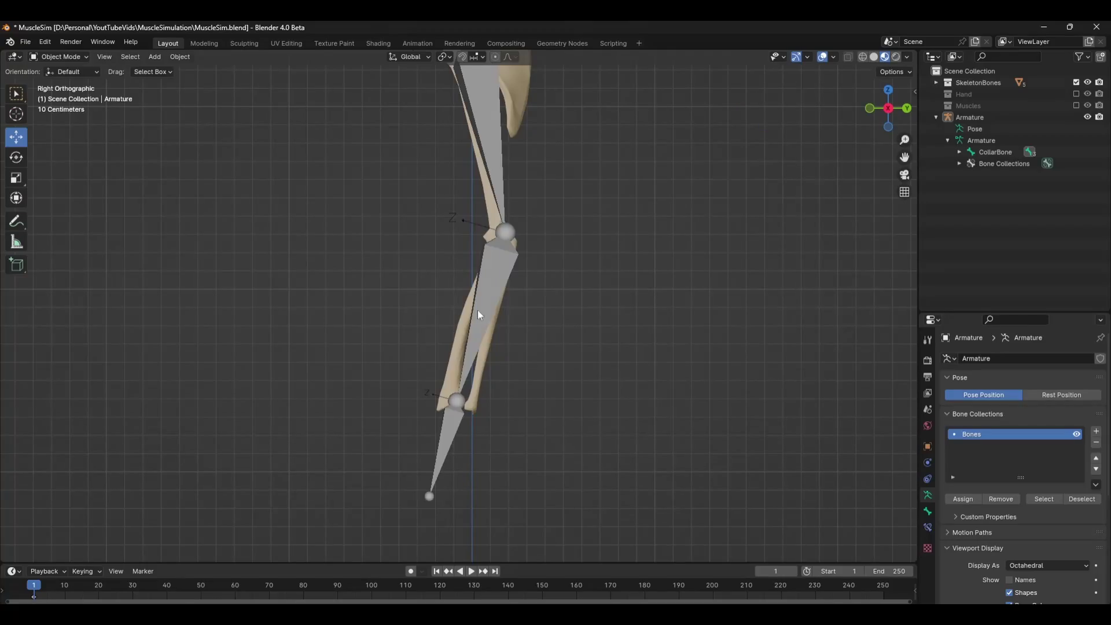
- Duplicate the LowerArm bone beside the original in armature edit mode
left_click(478, 316)
key("Tab")
scroll(545, 331, "up", 2)
middle_click_drag(545, 333, 613, 330, "shift")
key("shift+d")
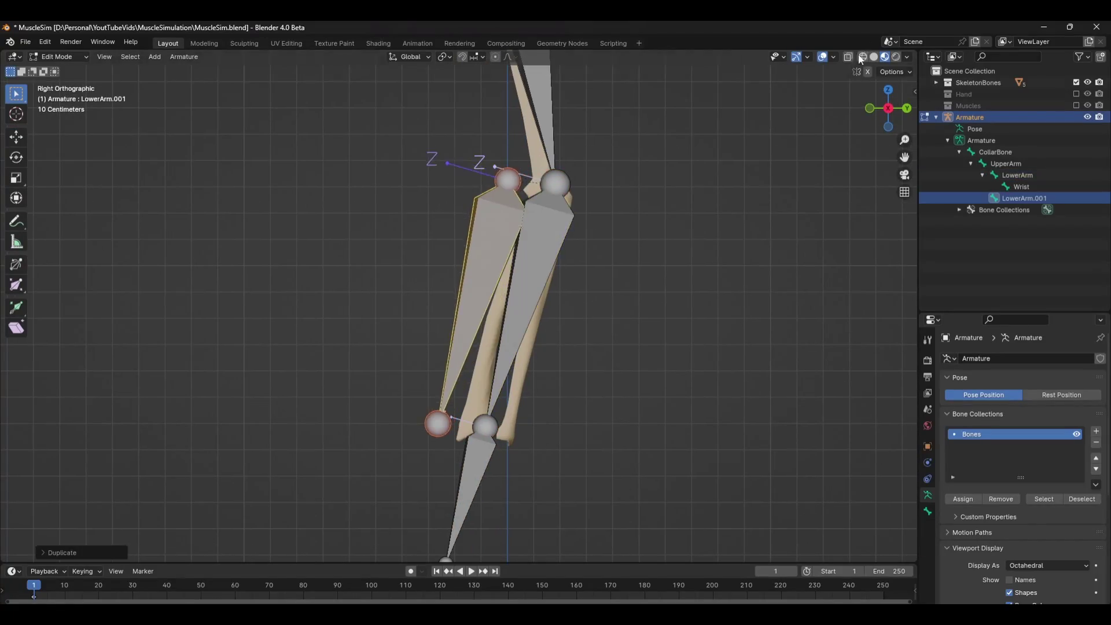
- Move the head and tail of the duplicated LowerArm bone to align it with the ulna
scroll(482, 244, "up", 2)
left_click(524, 161)
key("g")
left_click(570, 198)
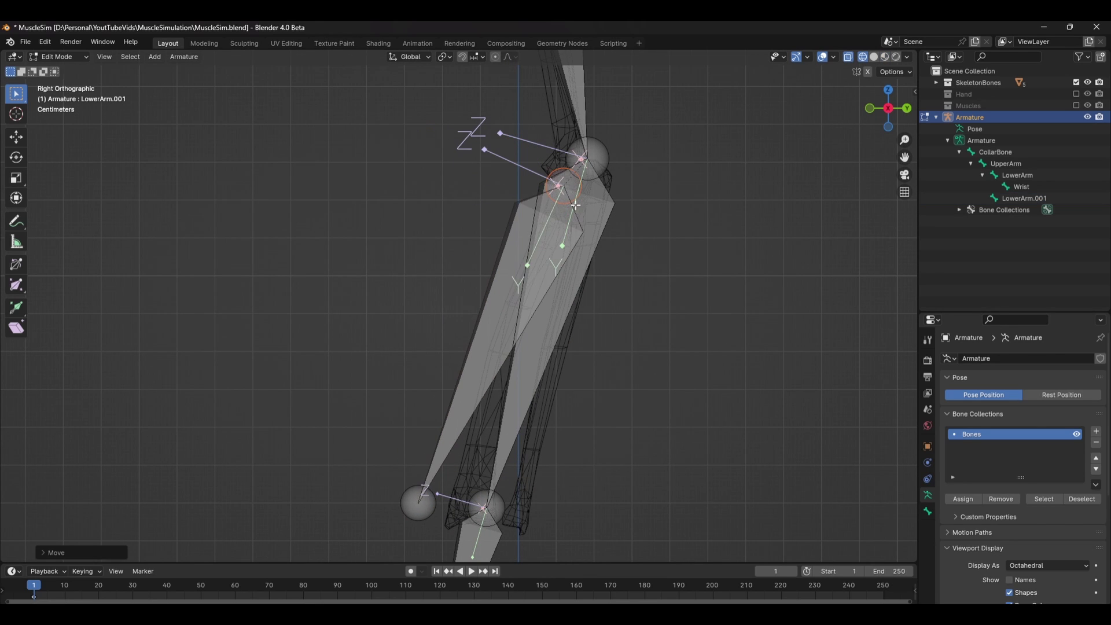
left_click(420, 506)
key("g")
left_click(456, 515)
middle_click_drag(498, 521, 719, 199)
key("KP_3")
- Duplicate the ulna control bone and position the copy's ends along the radius
left_click(609, 255)
key("shift+d")
left_click(618, 337)
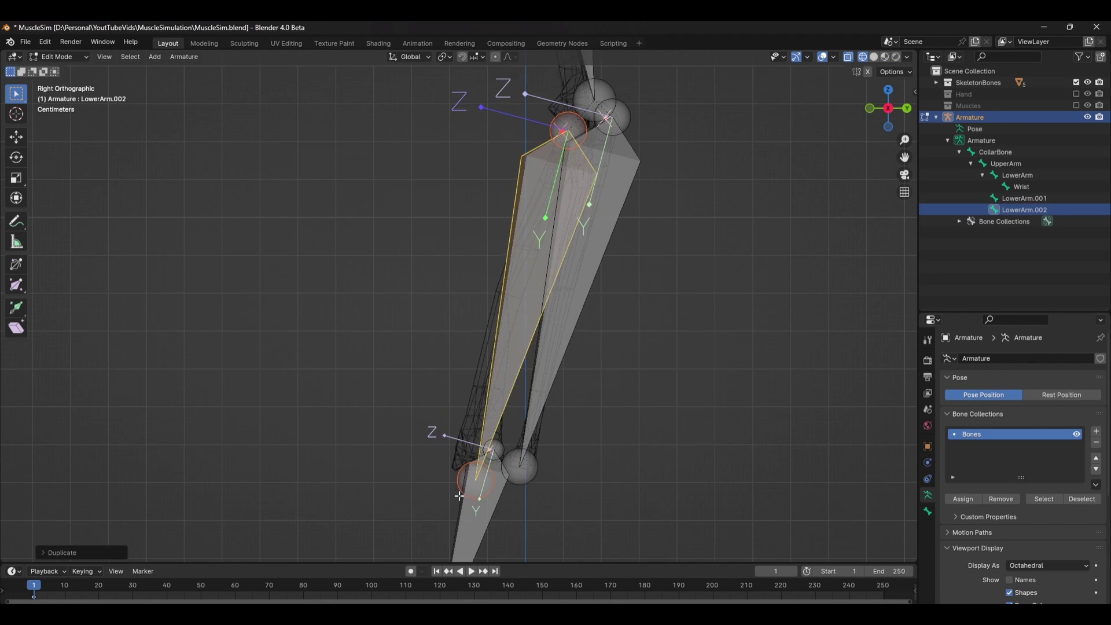
left_click(472, 482)
key("g")
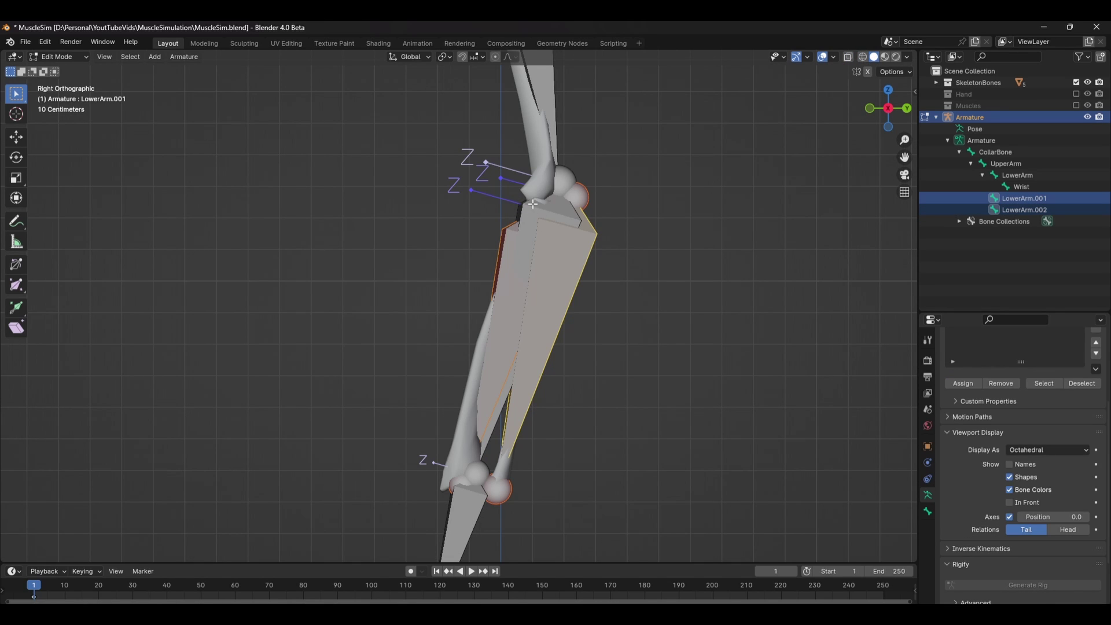
- Parent LowerArm.001 and LowerArm.002 to the LowerArm bone with Keep Offset
left_click(533, 204, "shift")
key("ctrl+p")
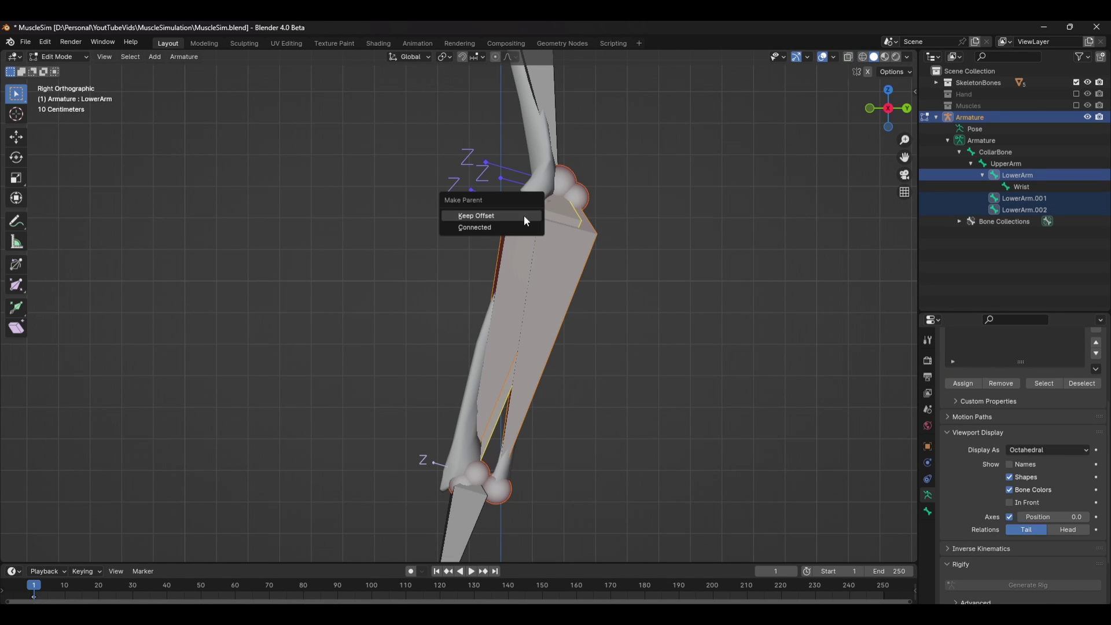
left_click(526, 221)
key("shift+a")
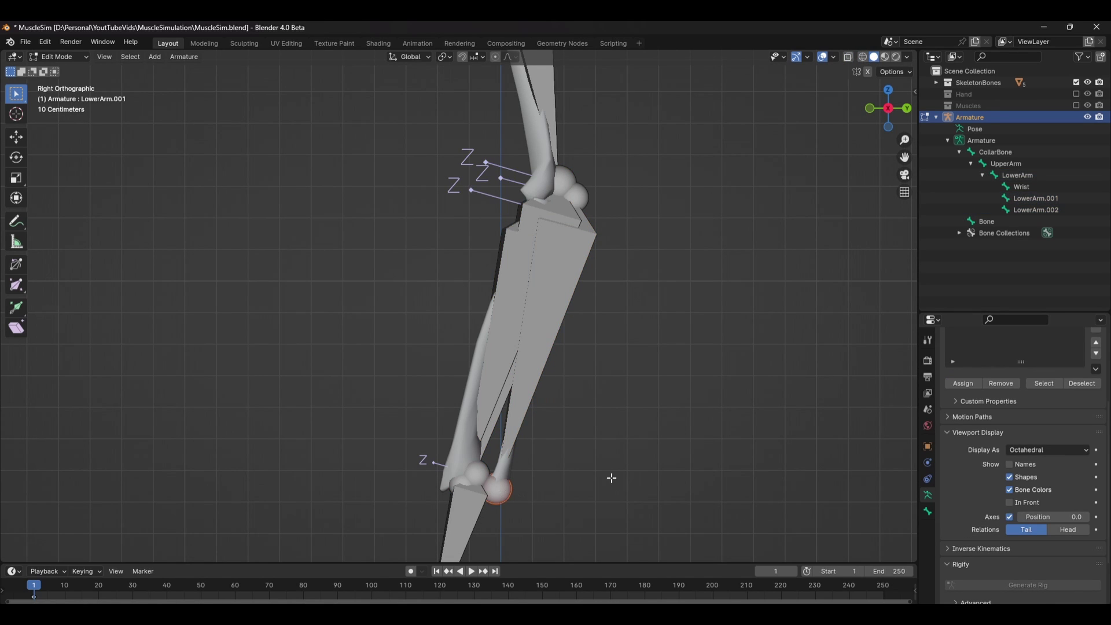
middle_click_drag(597, 465, 585, 363)
key("shift+a")
key("ctrl+z")
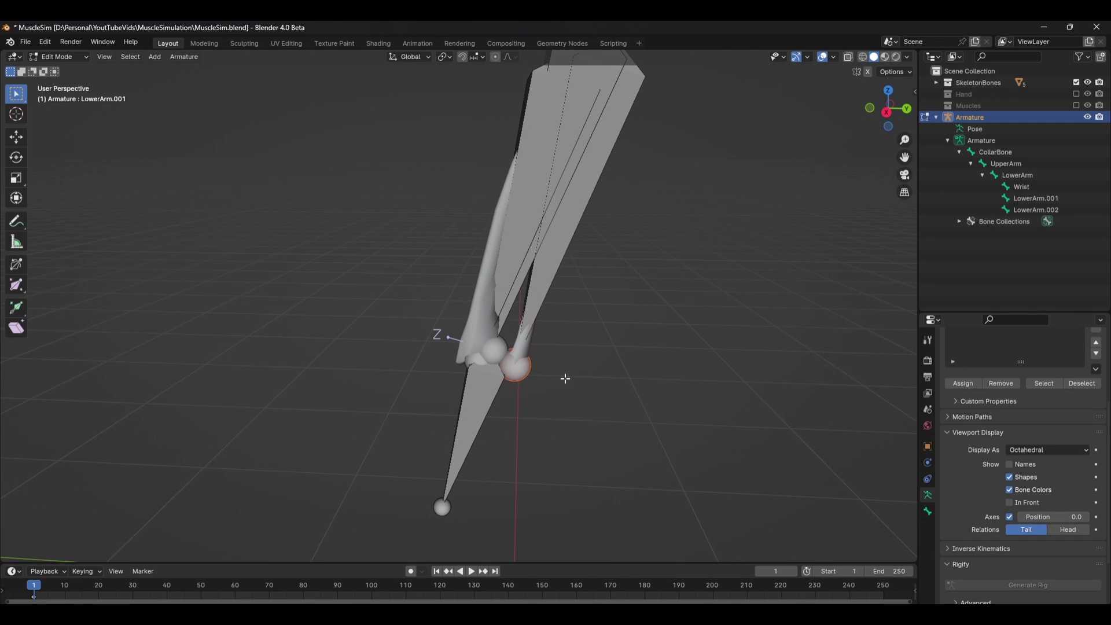
- Snap the 3D cursor to the lower end of the LowerArm.001 bone and add a Plain Axes empty there in object mode
key("shift+s")
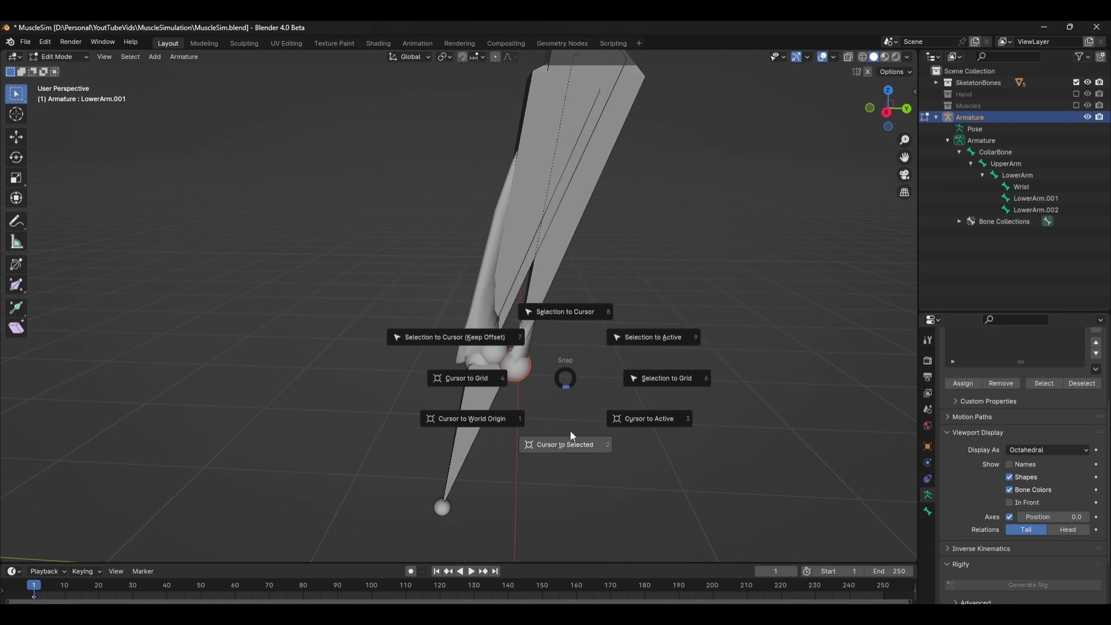
left_click(568, 435)
key("ctrl+Tab")
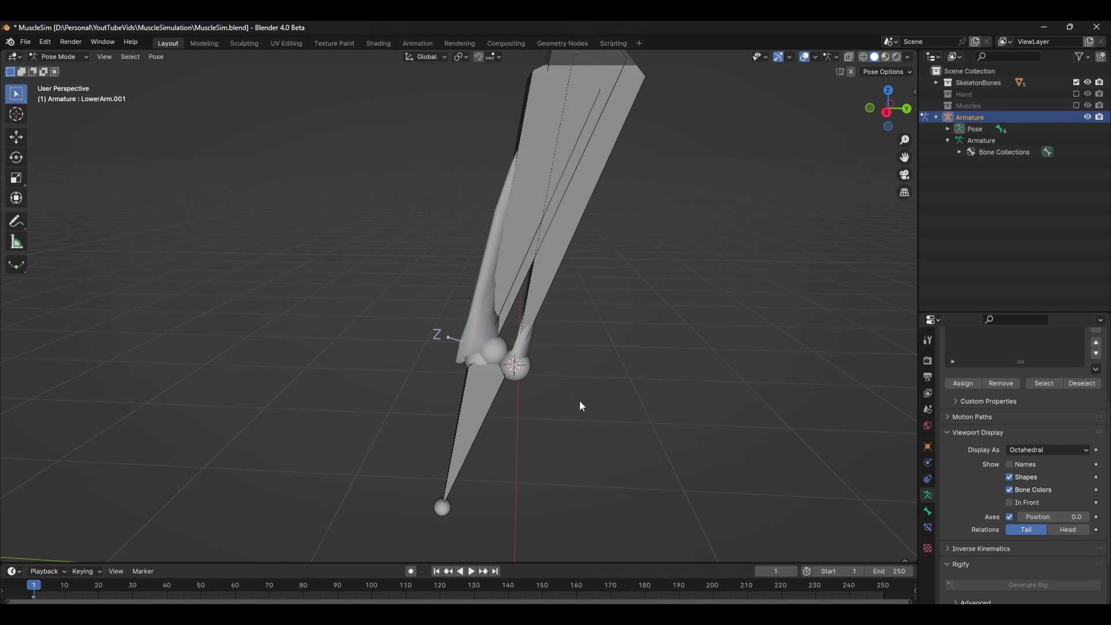
key("ctrl+Tab")
key("alt+a")
key("shift+a")
mouse_move(596, 426)
left_click(666, 427)
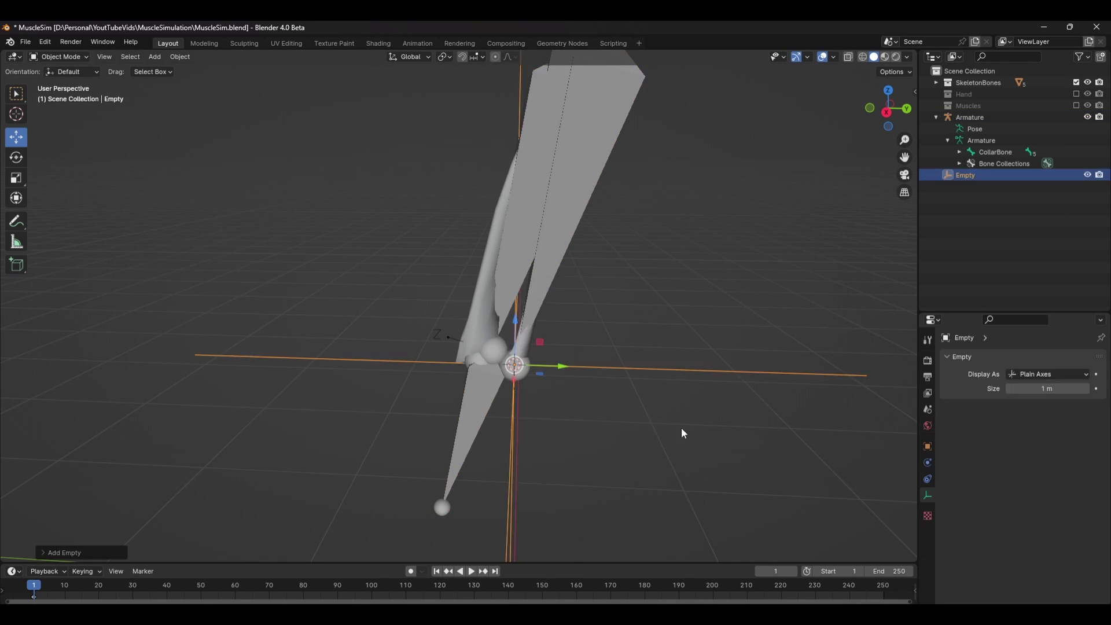
- Scale the new empty at the ulna's lower end down to about 0.17 and apply its scale
key("s")
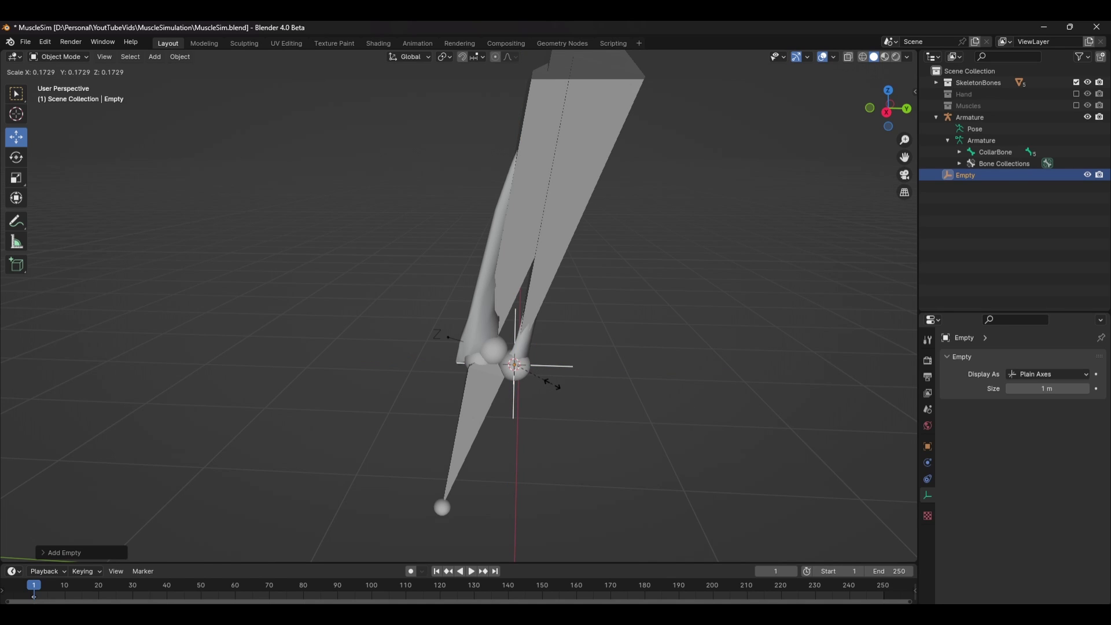
left_click(553, 385)
key("ctrl+a")
left_click(614, 353)
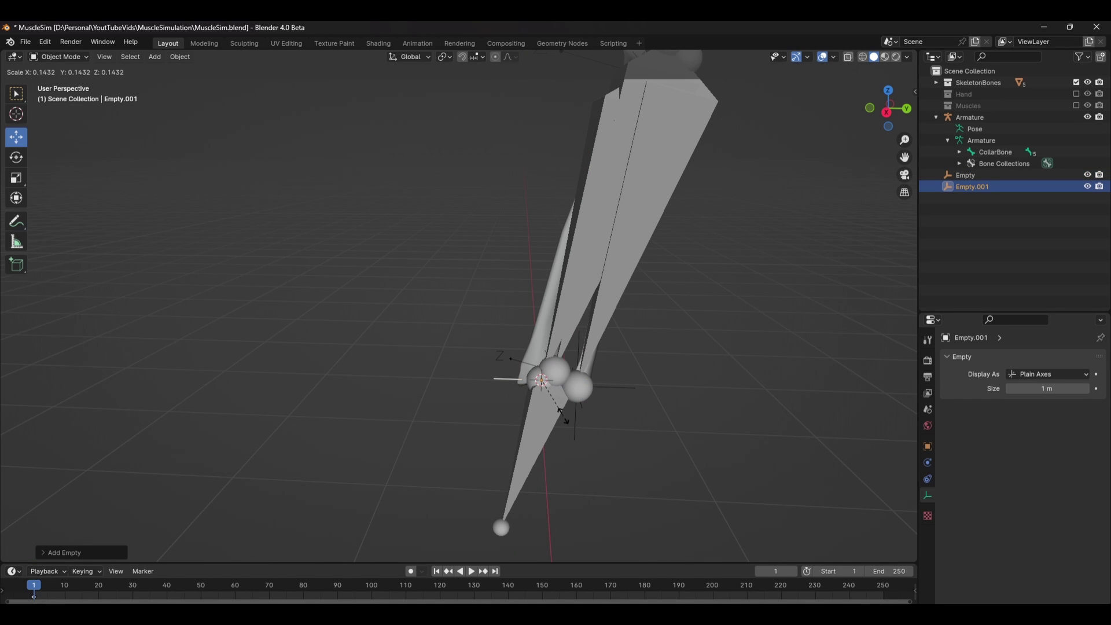
- Scale the second empty at the radius's lower end down to about 0.14 and apply its scale
left_click(564, 416)
key("ctrl+a")
left_click(712, 419)
- Rename the two forearm control bones Ulna and Radius, and name their matching empties UlnaAim and RadiusAim
left_click(582, 257)
key("Tab")
left_click(627, 249)
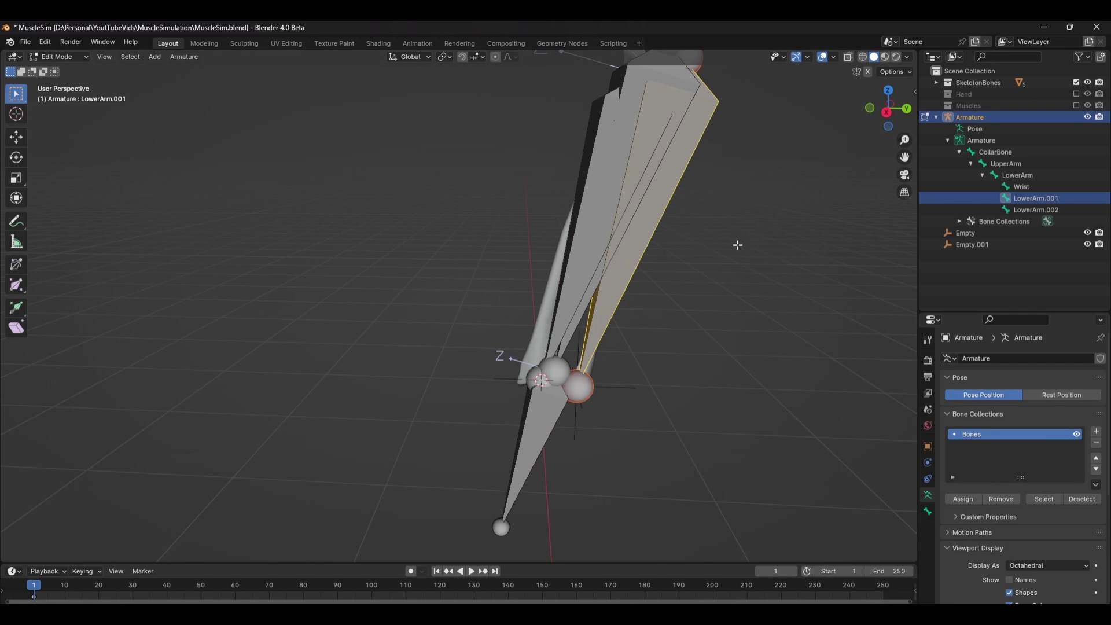
double_click(1031, 197)
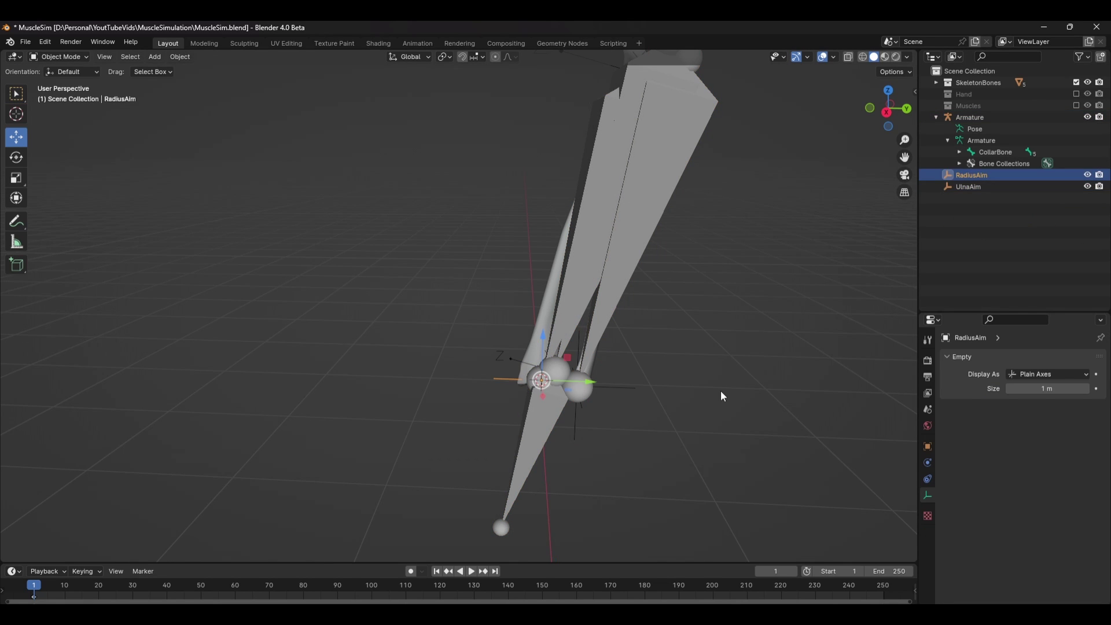
left_click(721, 392)
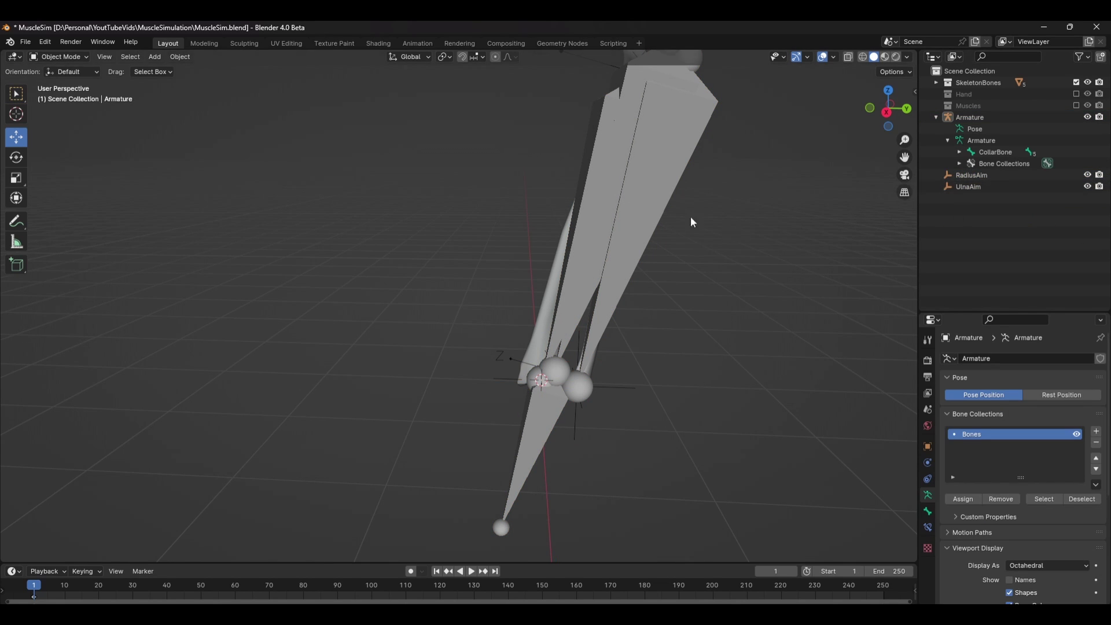
- Parent the UlnaAim and RadiusAim empties to the Wrist bone in pose mode using the Bone parent type
left_click(640, 204)
key("ctrl+Tab")
left_click(636, 223)
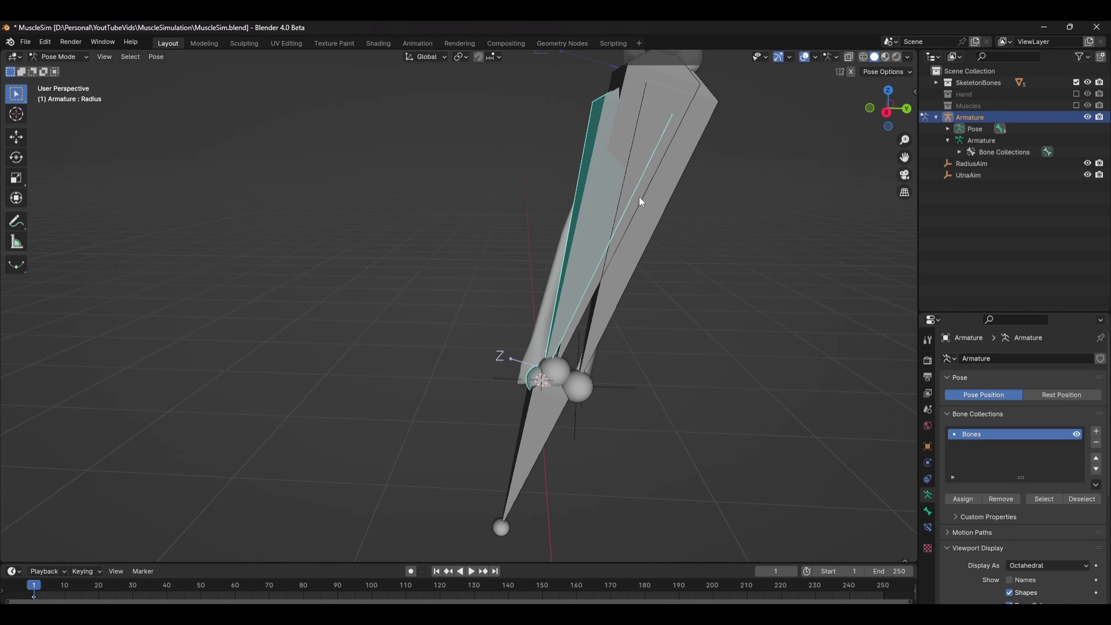
left_click(554, 424)
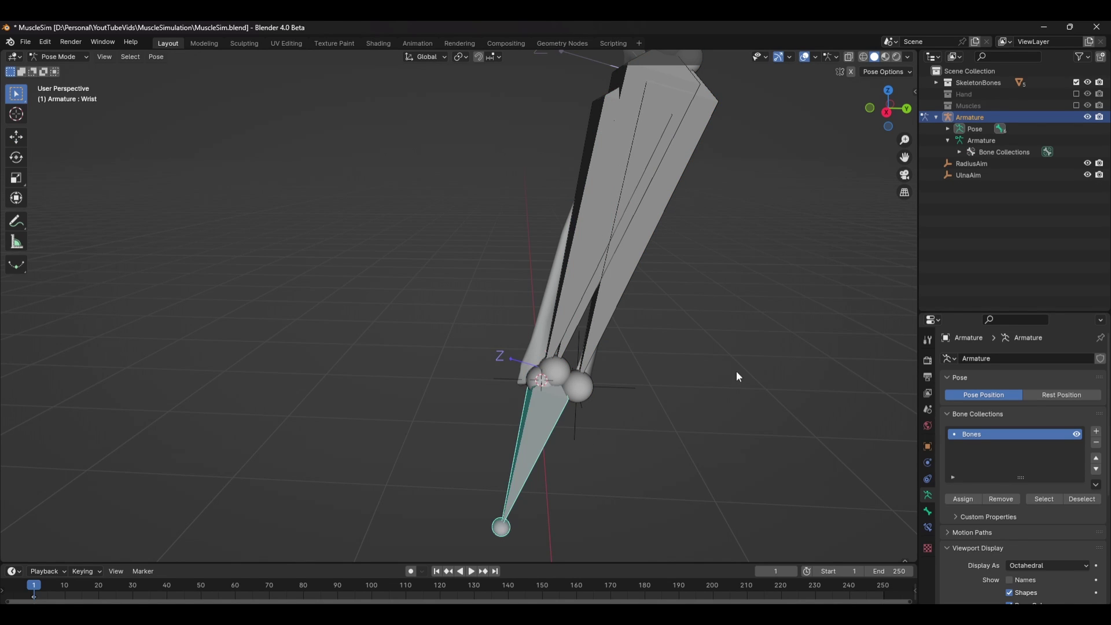
left_click(981, 174)
left_click(985, 165, "ctrl")
left_click(572, 411, "shift")
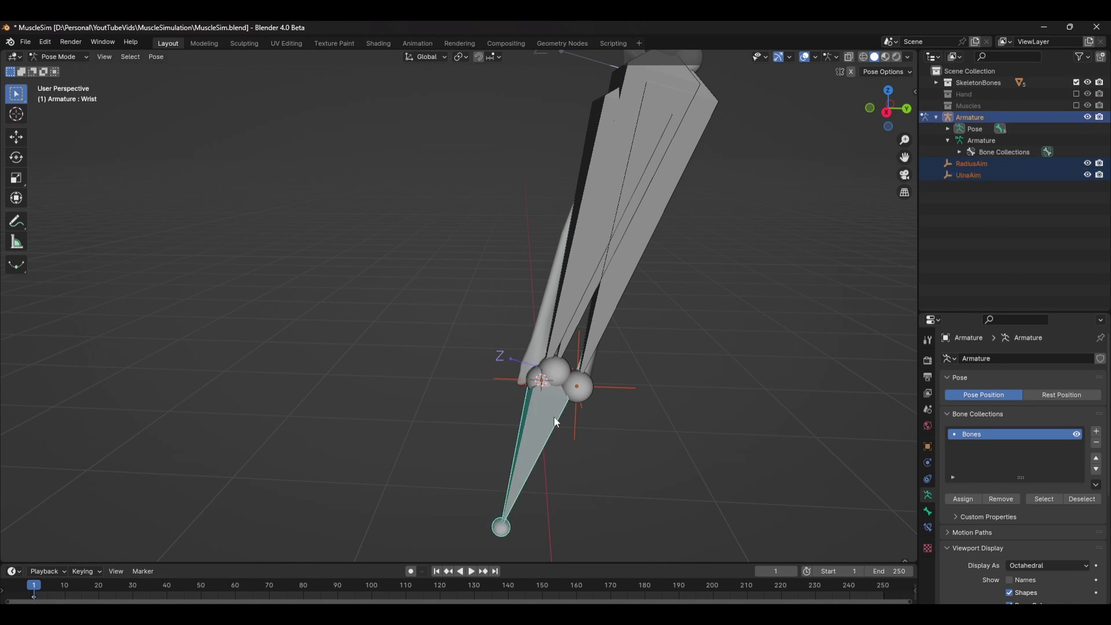
key("ctrl+p")
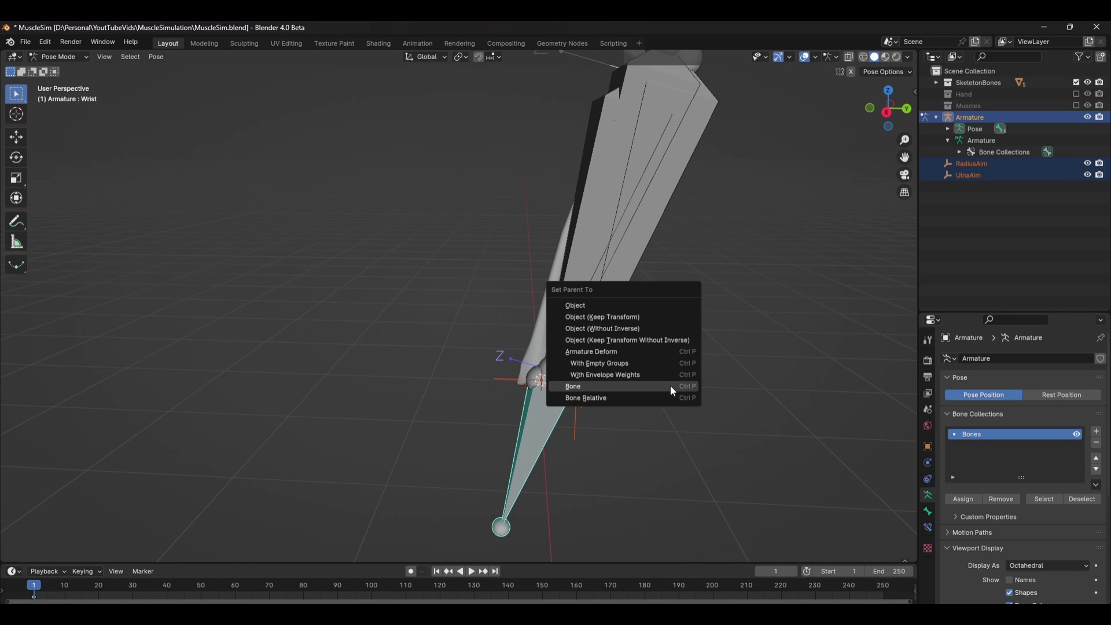
left_click(592, 389)
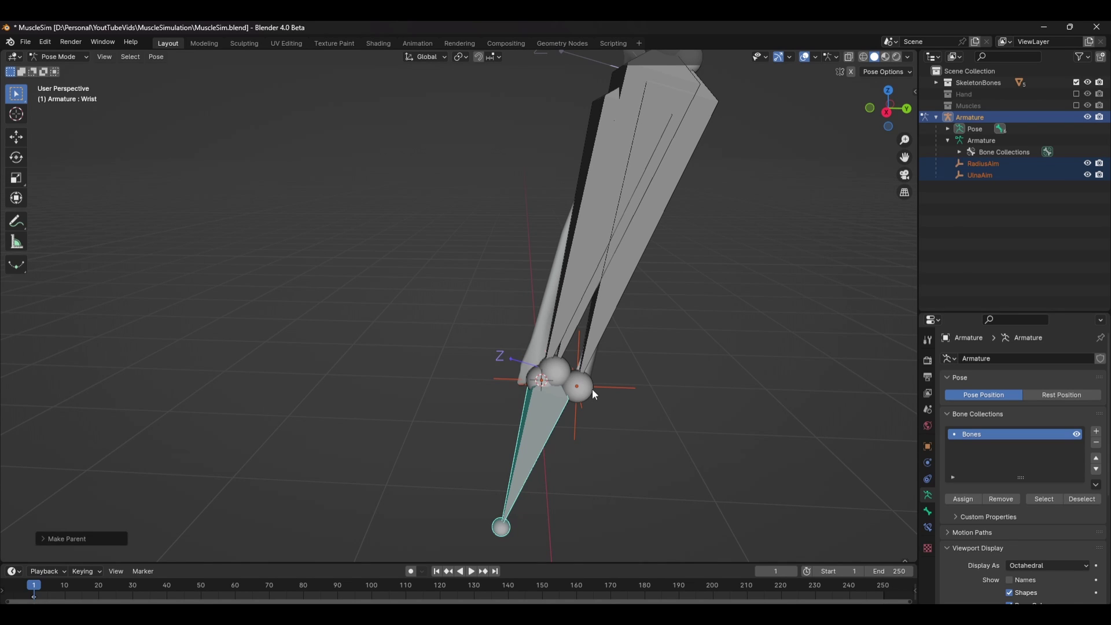
- Test-rotate the Wrist bone to check how the aim empties follow it, cancelling each rotation
left_click(556, 414)
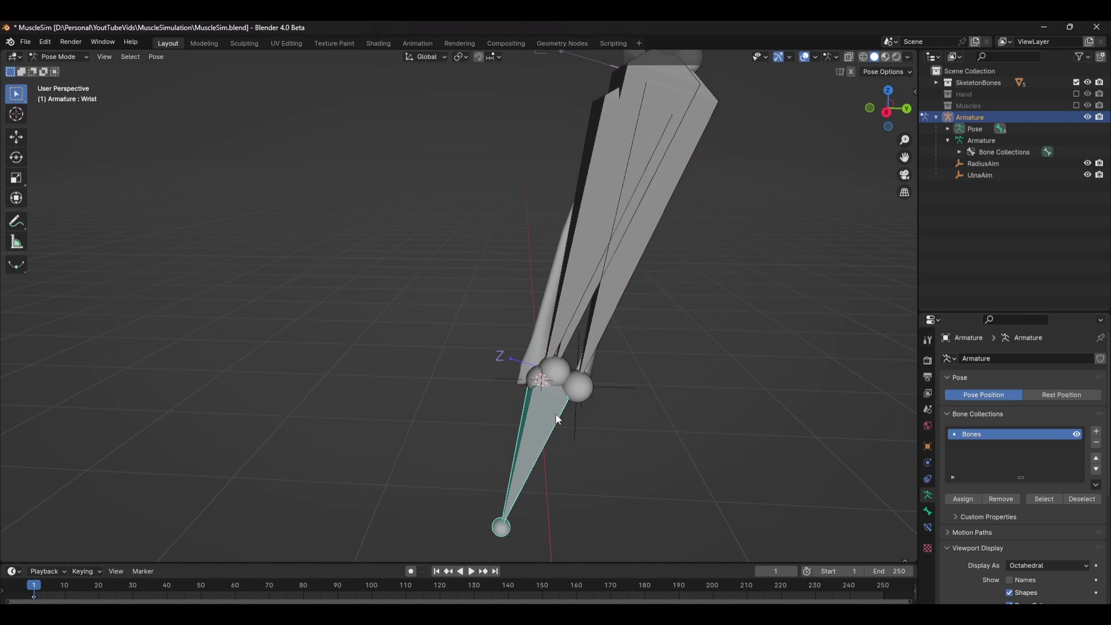
key("r")
key("Escape")
key("r")
key("Escape")
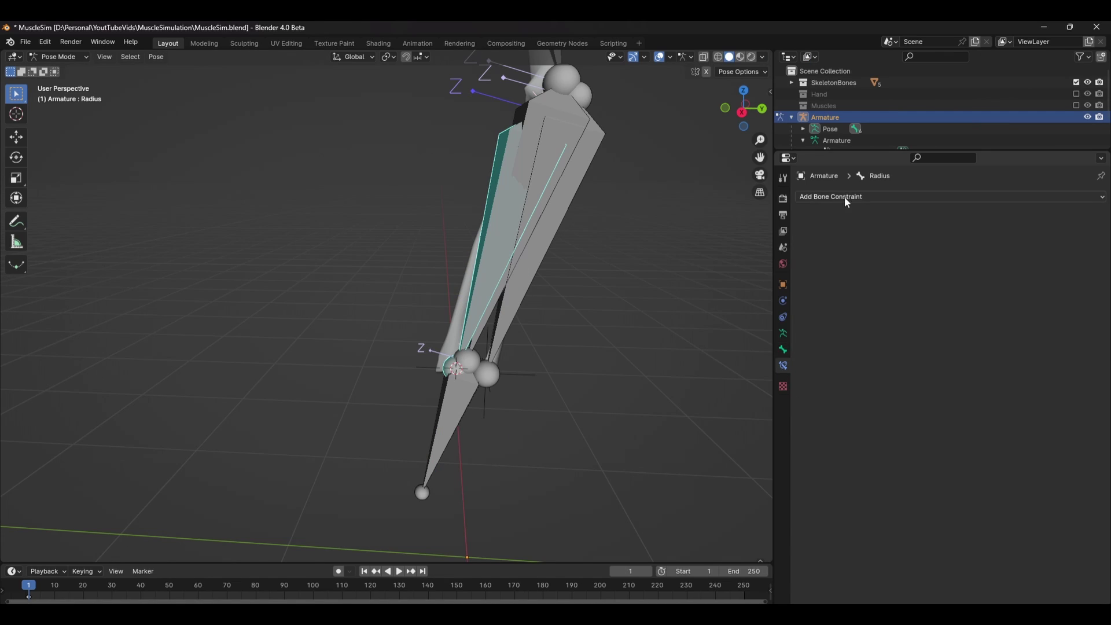
- Add a Damped Track constraint to the Radius bone and another to the Ulna bone
left_click(843, 197)
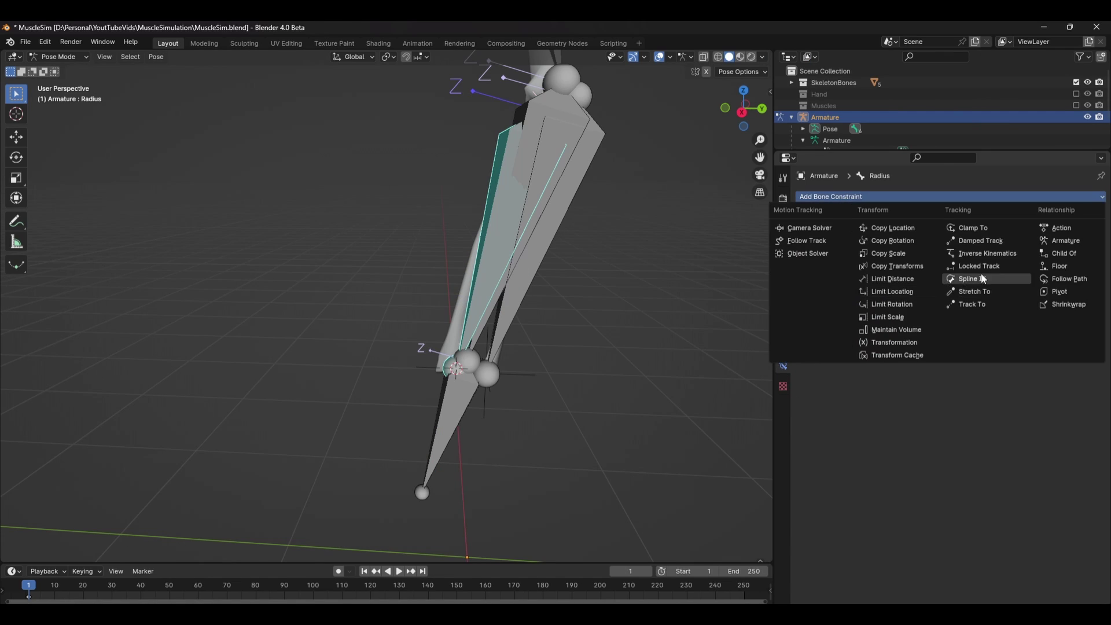
left_click(985, 241)
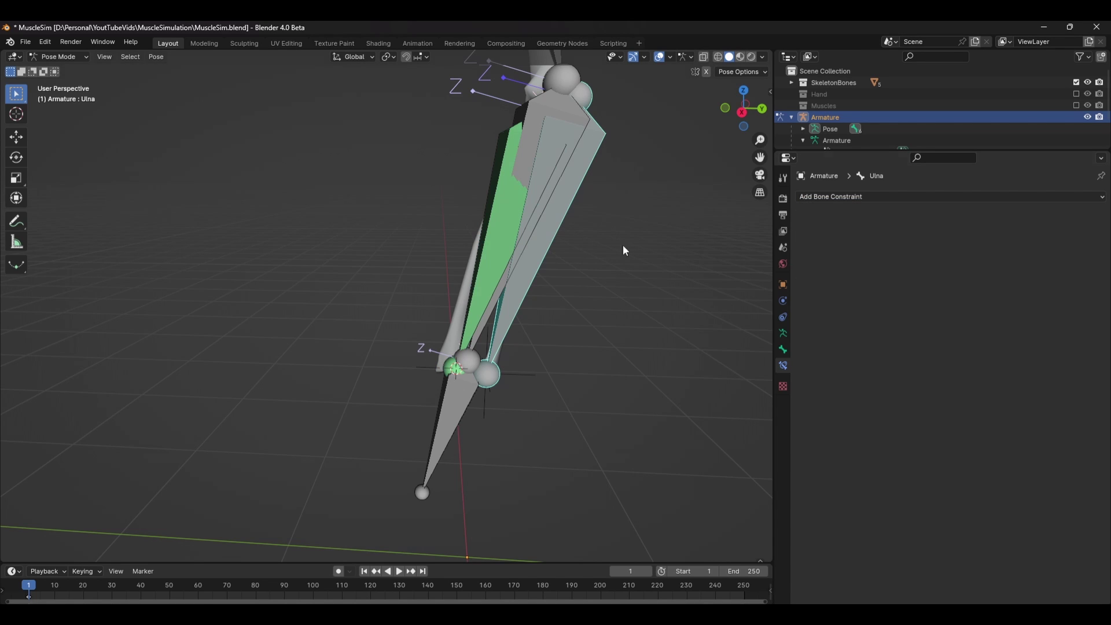
left_click(844, 197)
left_click(984, 240)
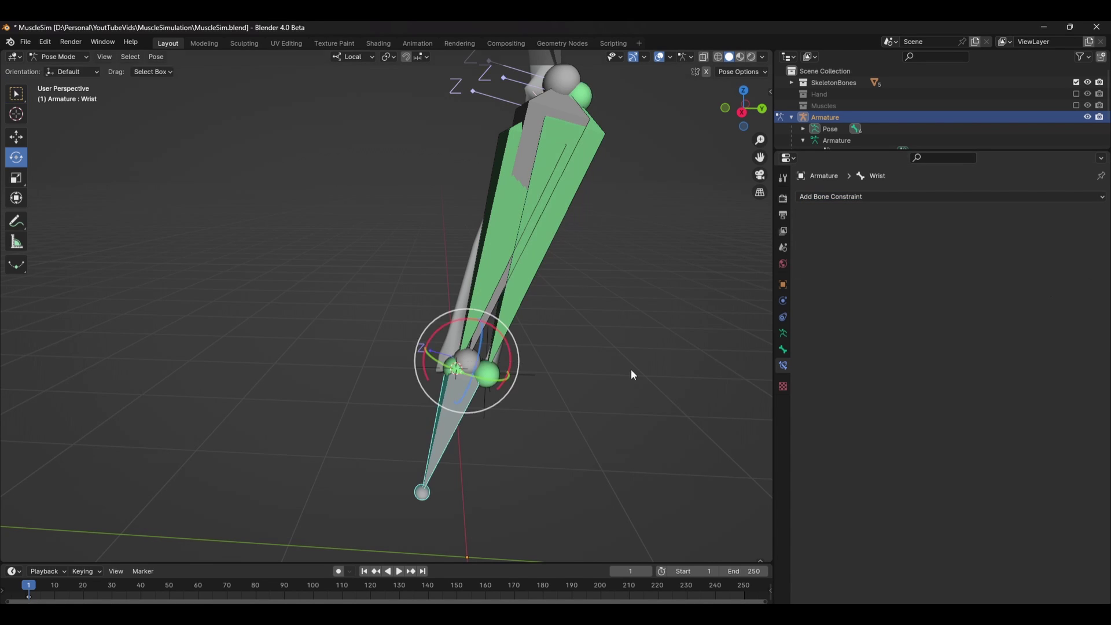
- Rotate the Wrist bone about its local Y axis to test how the constrained forearm bones respond
key("r")
key("y")
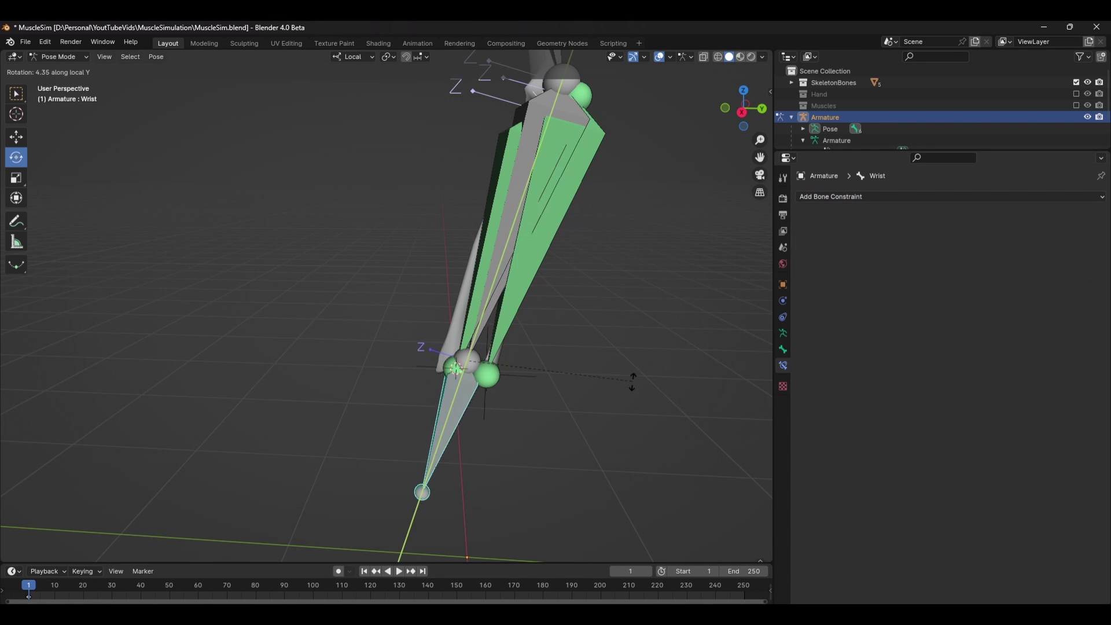
left_click_drag(494, 362, 578, 367)
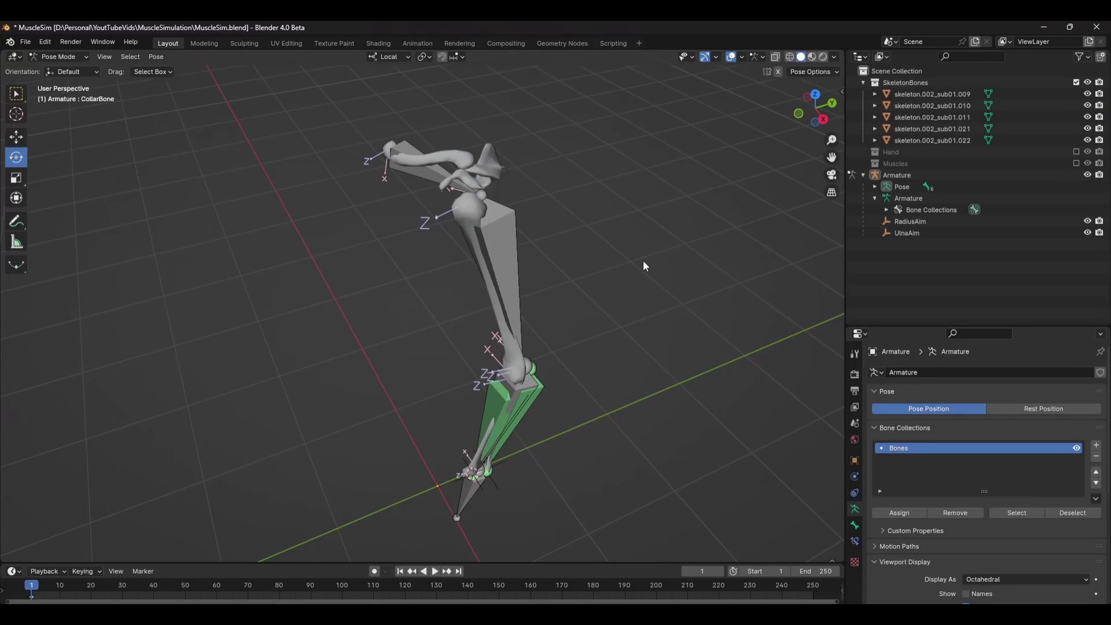
- Parent the clavicle mesh skeleton.002_sub01.022 to the CollarBone bone
scroll(643, 266, "up", 3)
left_click(422, 209)
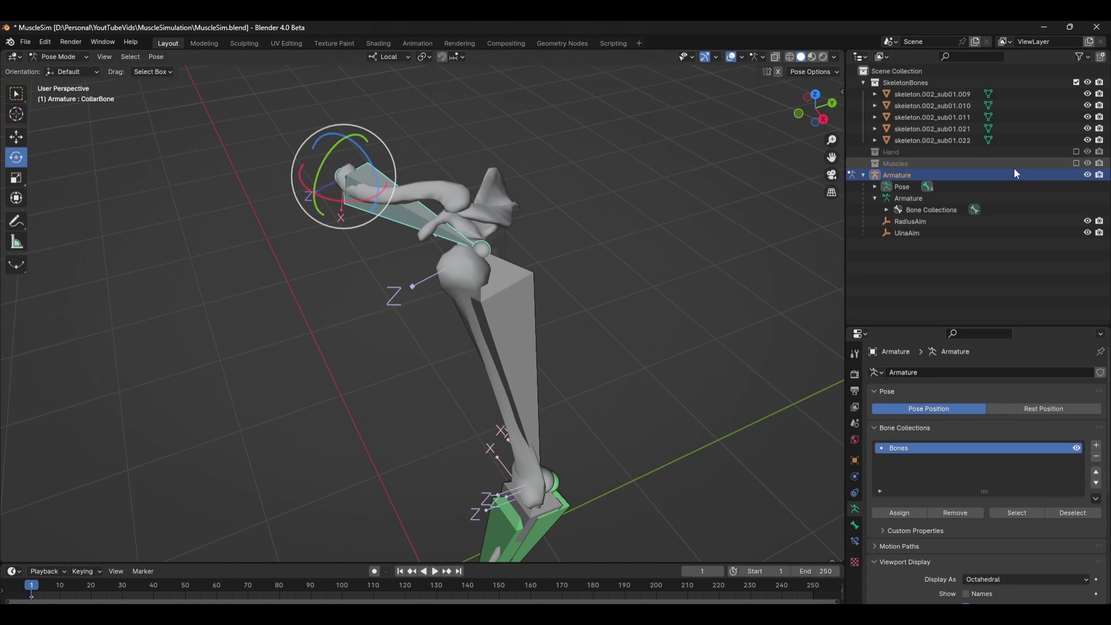
left_click(935, 139)
left_click(397, 217, "shift")
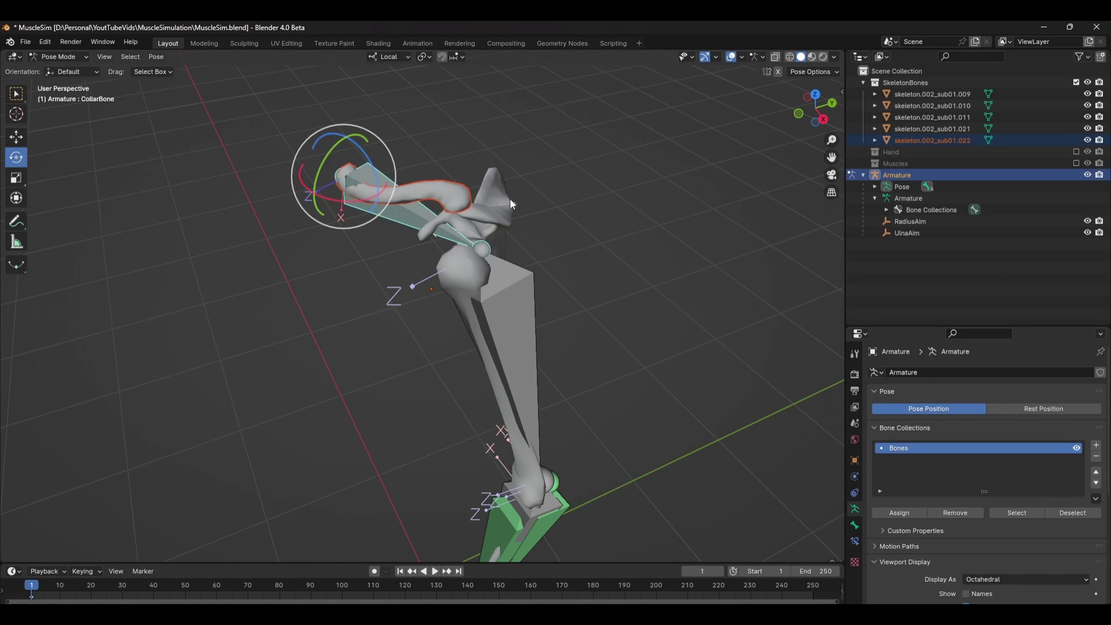
key("ctrl+p")
left_click(512, 197)
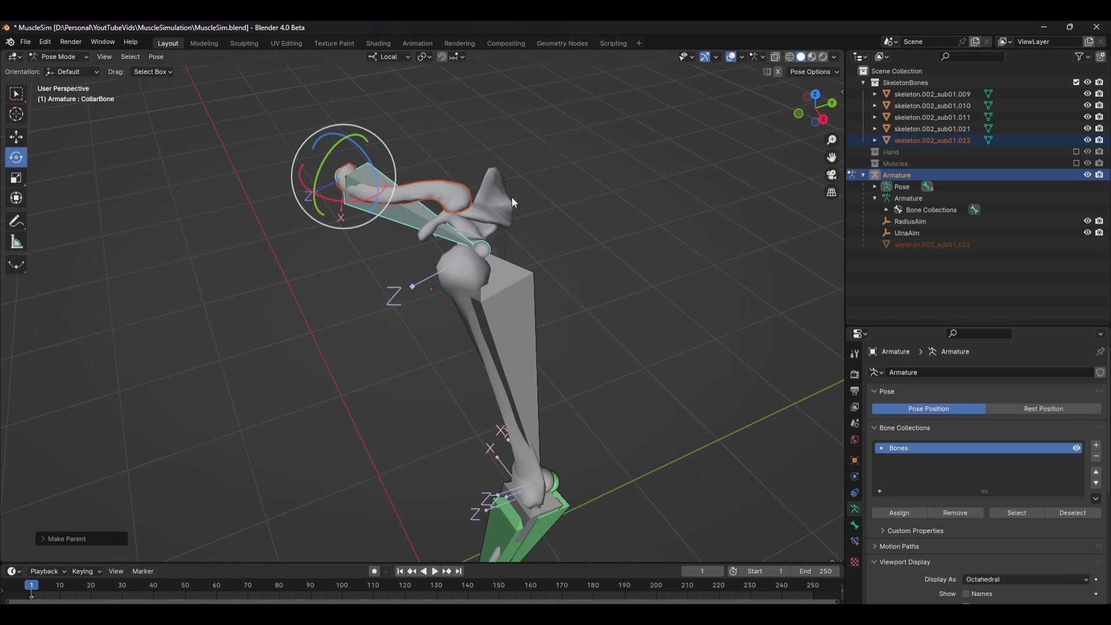
- Parent the scapula mesh skeleton.002_sub01.021 to the CollarBone bone
left_click(923, 128)
left_click(419, 213, "shift")
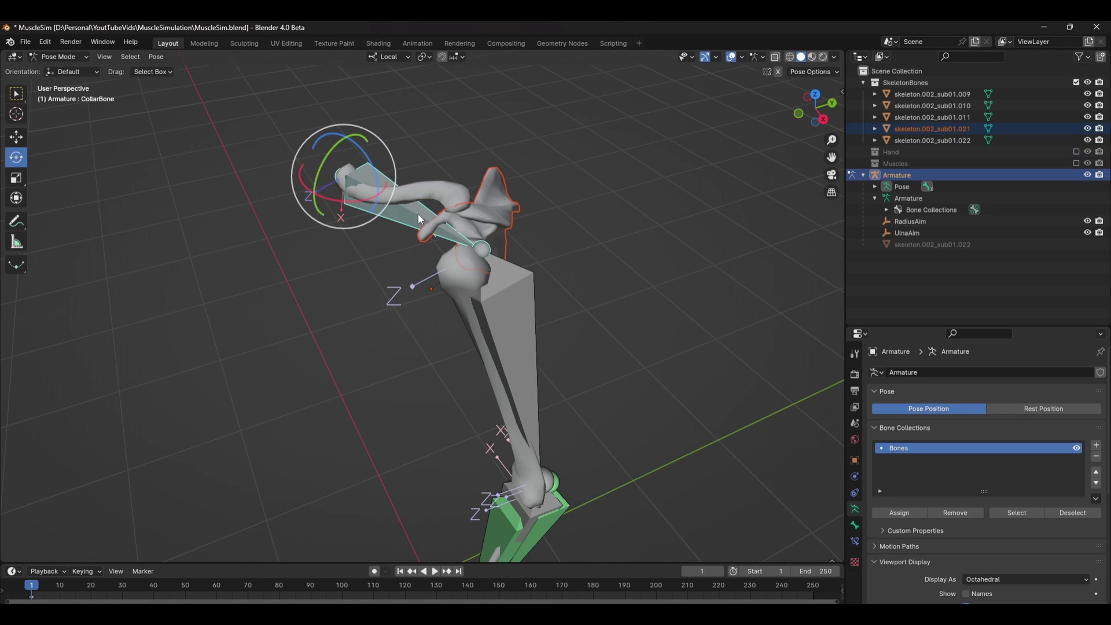
key("ctrl+p")
left_click(529, 213)
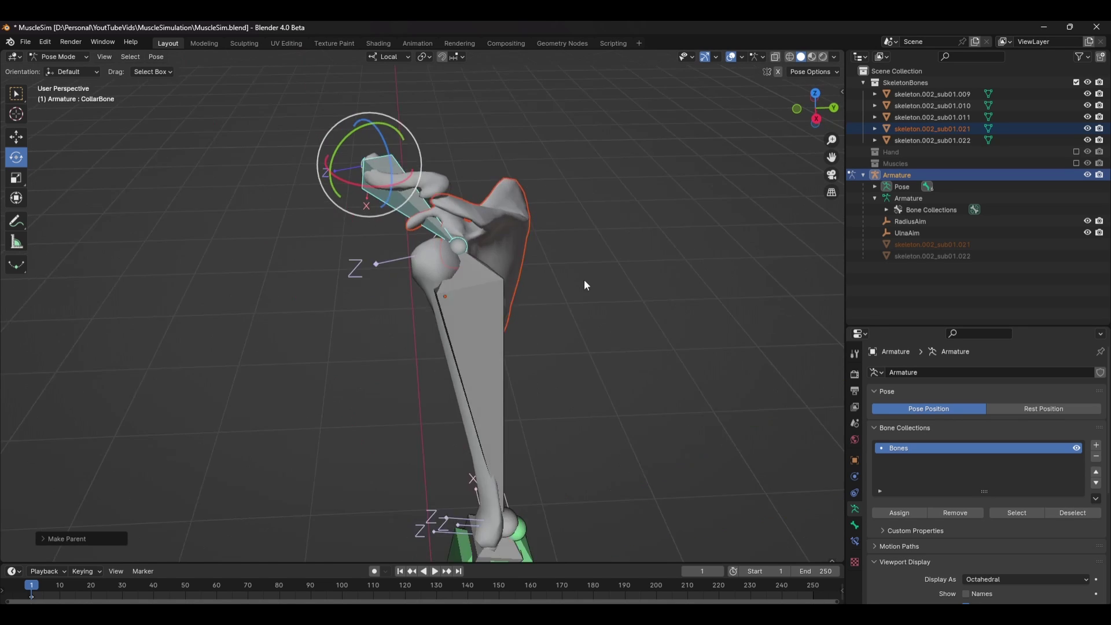
- Parent the humerus mesh skeleton.002_sub01.011 to the UpperArm bone and the ulna mesh skeleton.002_sub01.010 to the Ulna bone
middle_click_drag(578, 277, 621, 280)
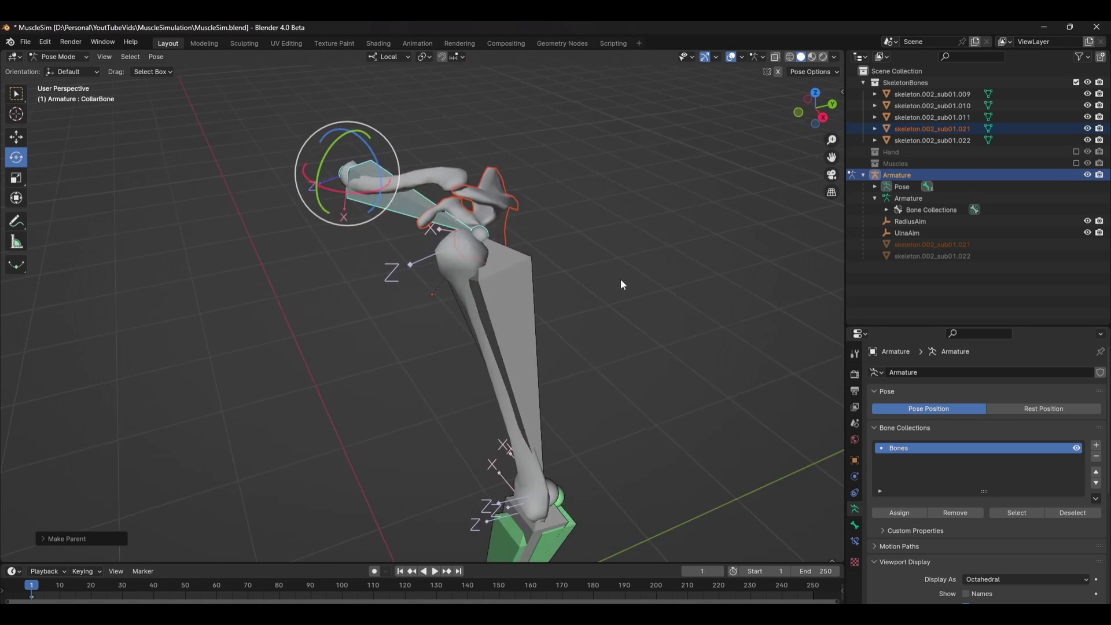
left_click(960, 117)
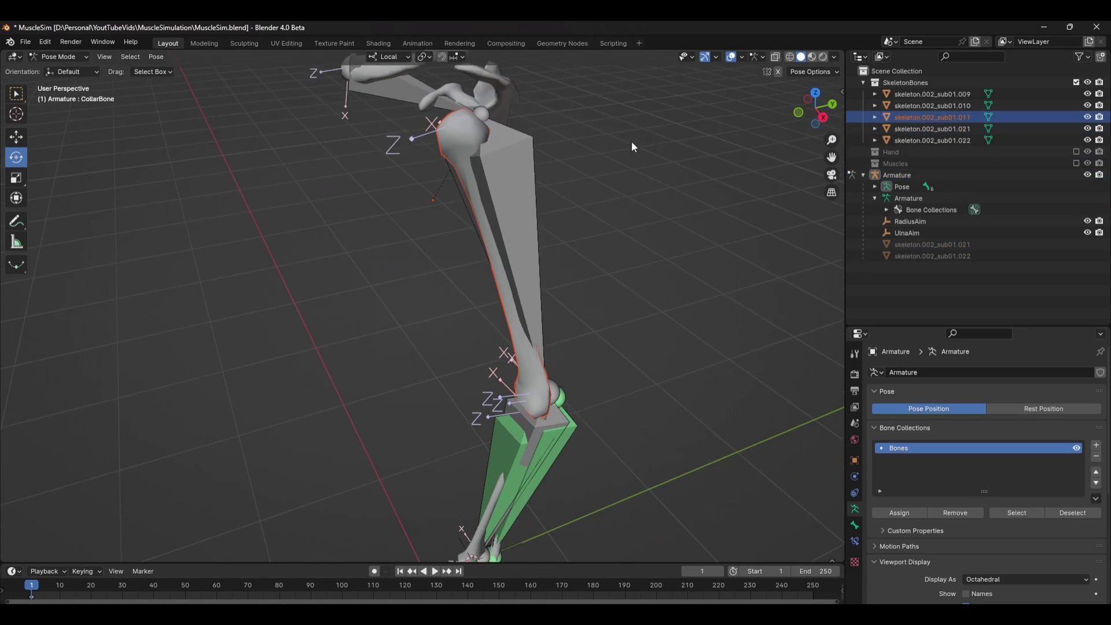
key("ctrl+p")
left_click(559, 197)
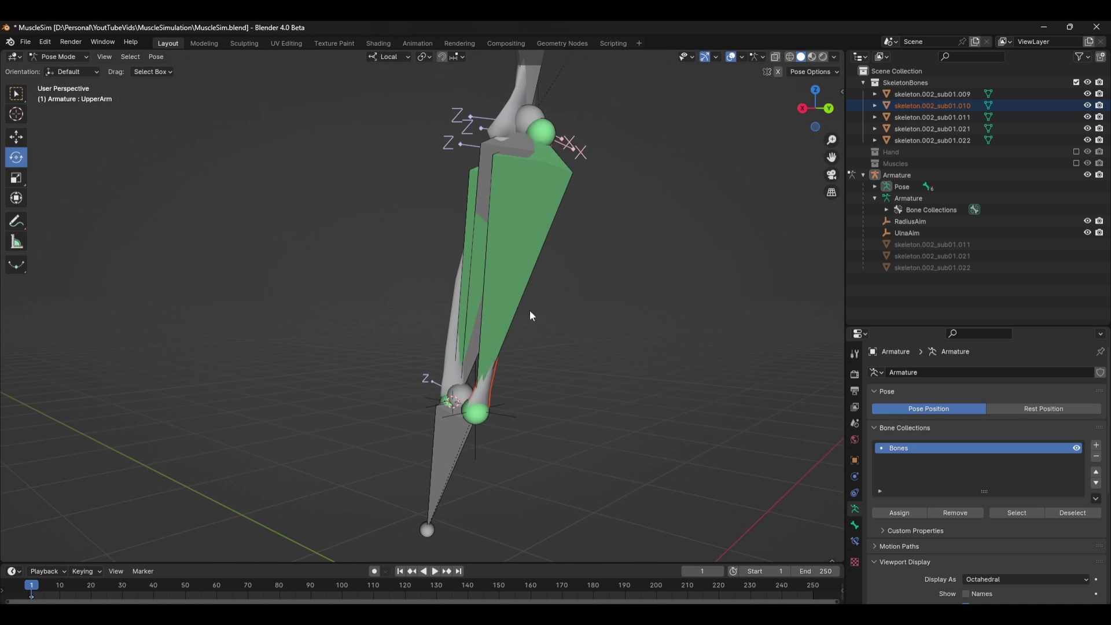
key("ctrl+p")
left_click(532, 300)
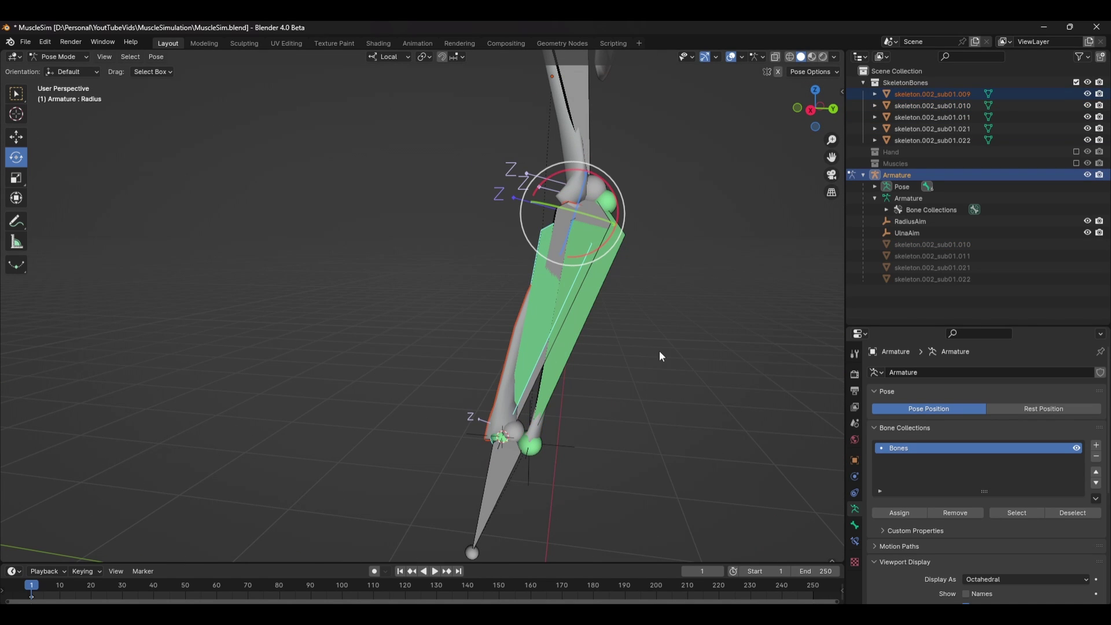
- Parent the radius mesh skeleton.002_sub01.009 to the Radius bone and hide the selected control bone
key("ctrl+p")
left_click(659, 350)
key("h")
left_click(498, 460)
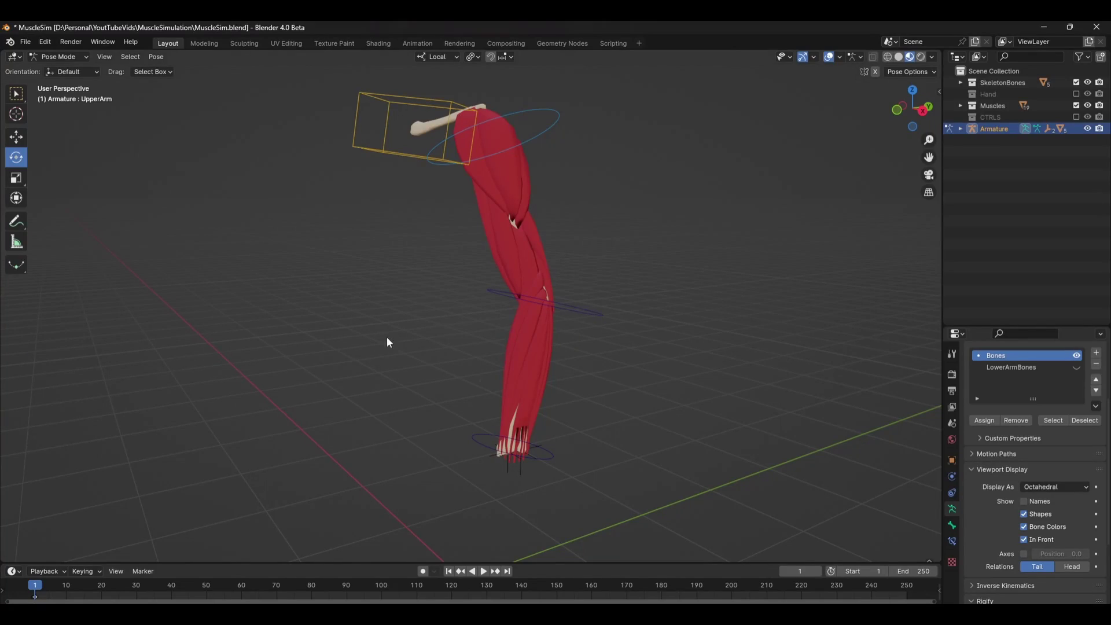
- Put the armature in edit mode and set its viewport bone display to B-Bone
middle_click_drag(622, 317, 666, 317)
key("ctrl+Tab")
key("Tab")
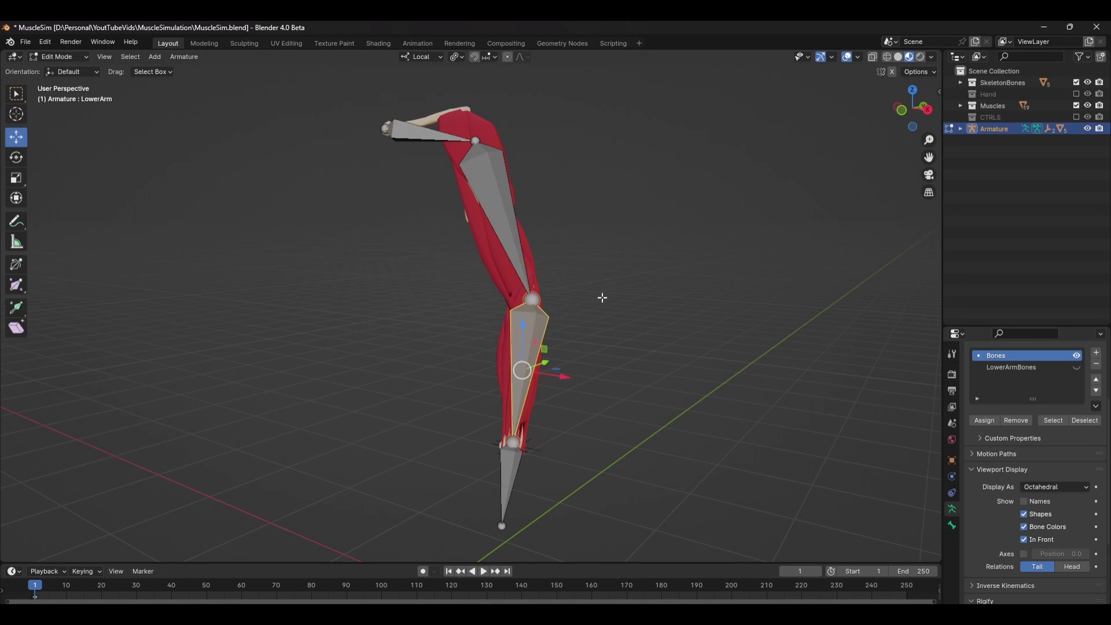
scroll(1018, 470, "down", 4)
scroll(1018, 469, "down", 1)
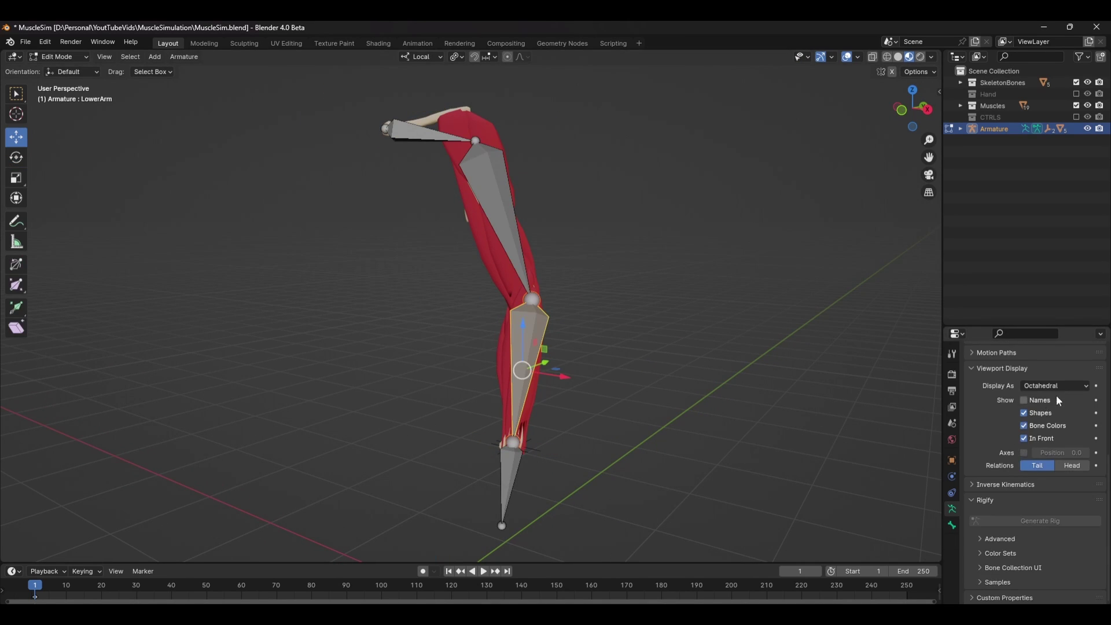
left_click_drag(943, 373, 771, 382)
left_click(950, 386)
left_click(956, 425)
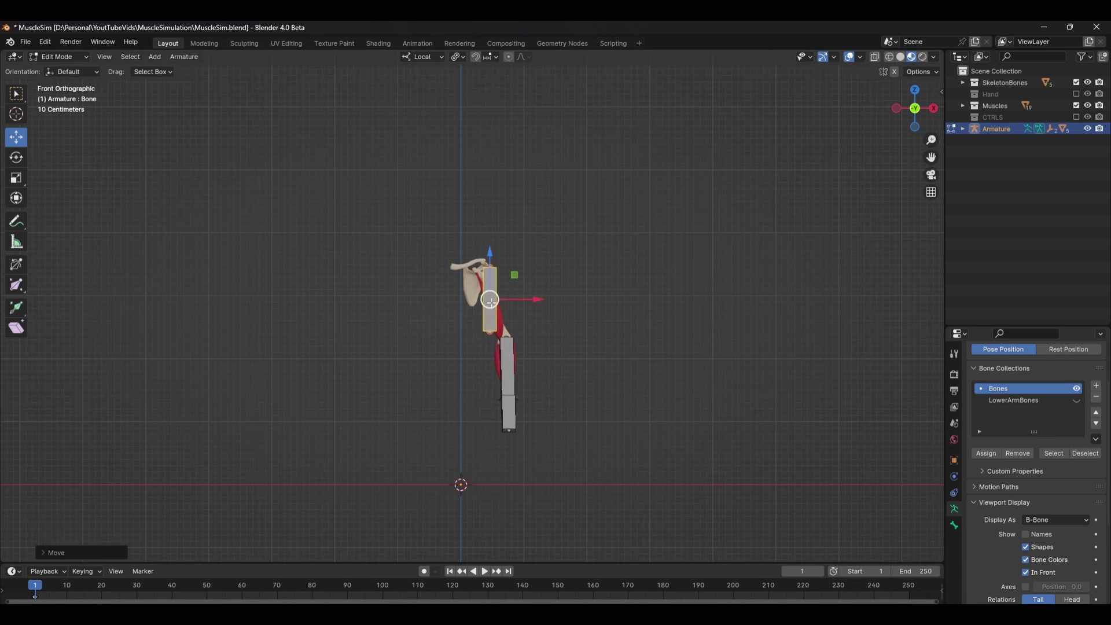
- Move the new bone's end to the shoulder joint in front view
scroll(538, 237, "up", 4)
key("g")
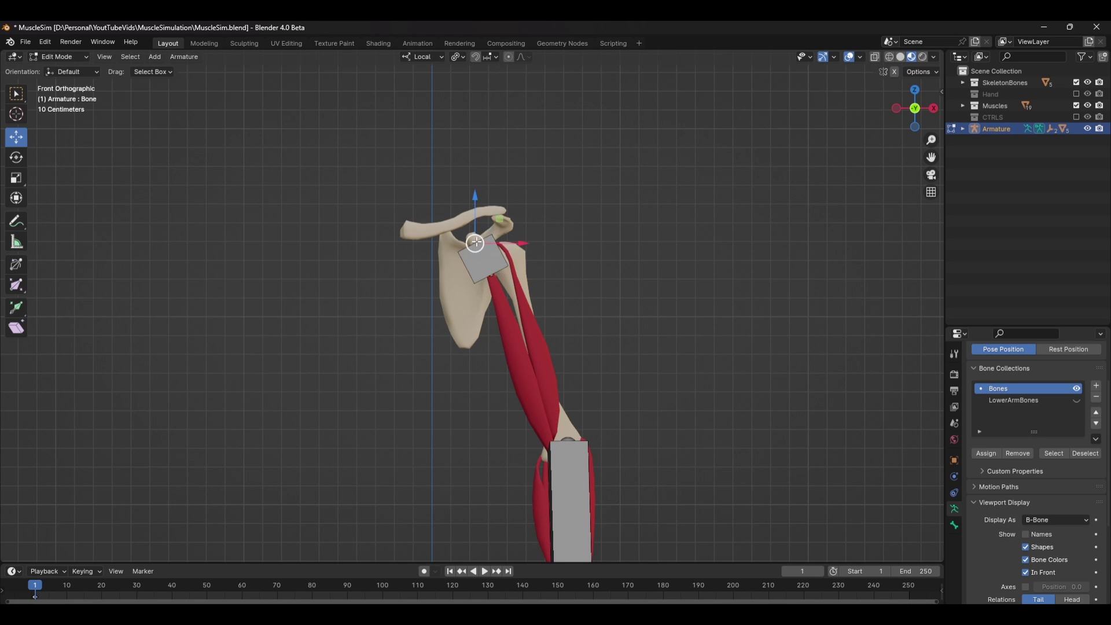
key("g")
left_click(492, 243)
- Adjust the new bone's ends in side view, shifting along Y, so it lines up with the top of the upper arm
key("KP_3")
left_click(558, 255)
key("g")
key("y")
left_click(531, 258)
left_click(534, 275)
key("g")
left_click(545, 272)
- Extrude a second bone from the shoulder bone down to the elbow and shift its end along X onto the arm
key("e")
left_click(565, 423)
key("KP_1")
key("g")
key("x")
left_click(599, 394)
key("KP_3")
key("KP_1")
key("e")
left_click(587, 495)
key("x")
left_click(587, 496)
- Reposition the lower end of the extruded upper-arm bone at the elbow and check it in front view
middle_click_drag(587, 495, 602, 454)
left_click(556, 422)
key("KP_1")
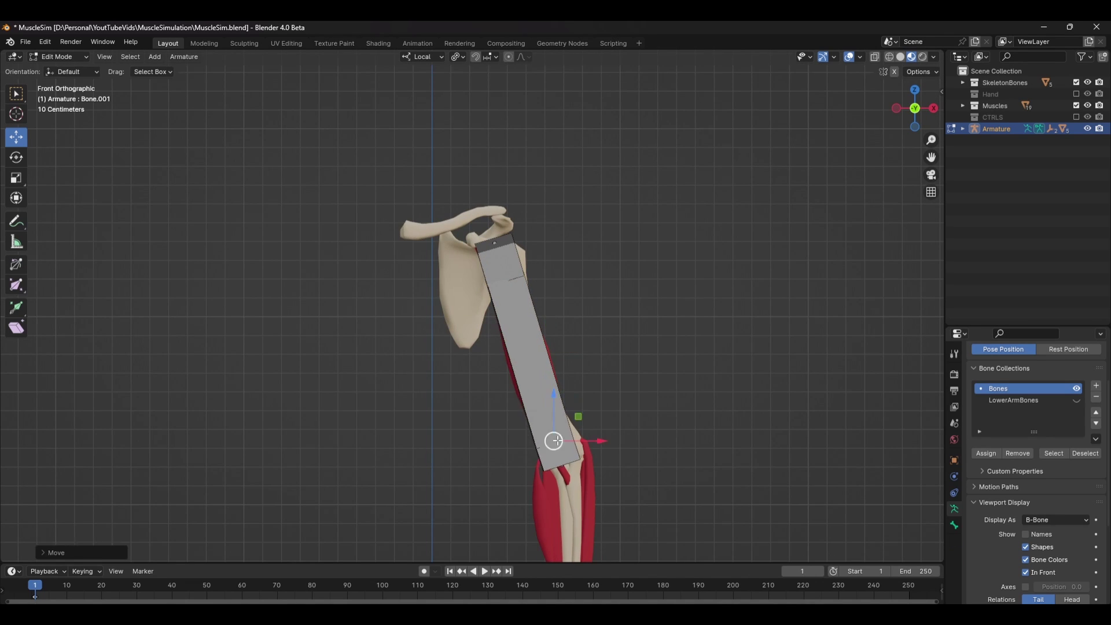
- Position the lower end of the upper-arm bone chain at the elbow in front view and side view
key("g")
left_click(552, 440)
key("KP_3")
key("g")
left_click(561, 459)
left_click(555, 376)
- Select the long middle bone in Pose Mode and set its Bendy Bones segments to 6
middle_click_drag(556, 377, 704, 397)
key("ctrl+Tab")
left_click(653, 447)
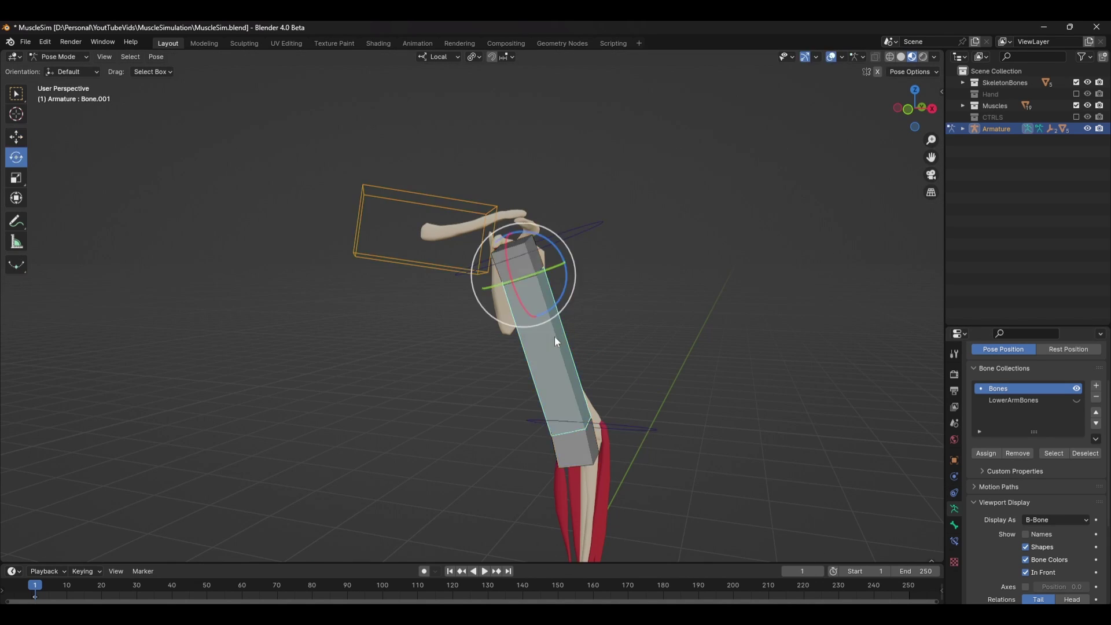
left_click_drag(946, 440, 749, 440)
left_click(757, 525)
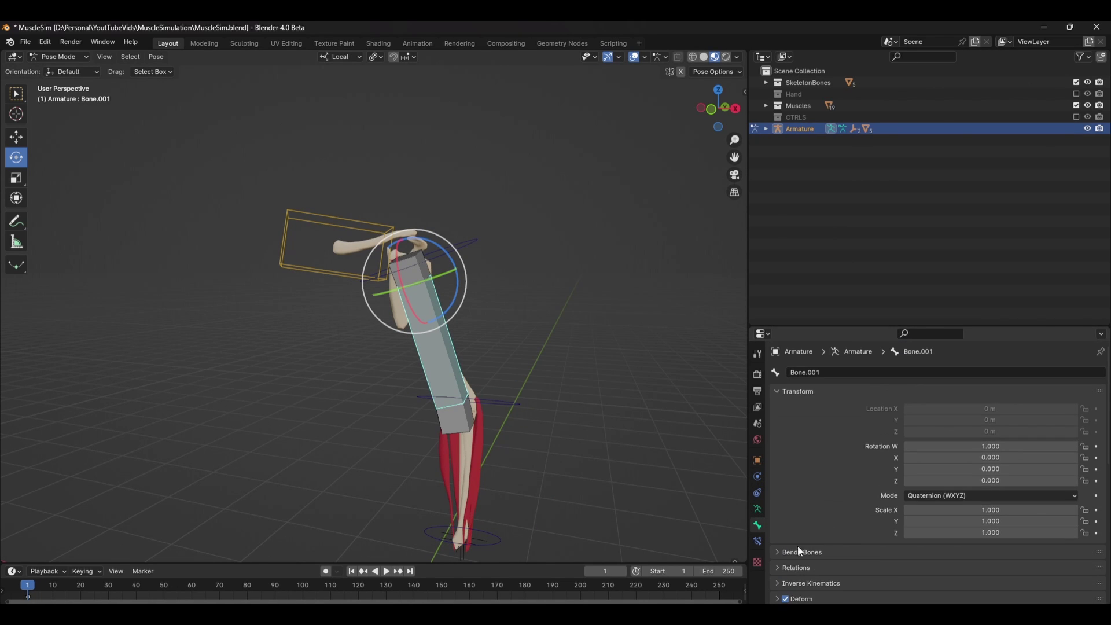
left_click(801, 552)
scroll(912, 454, "down", 8)
left_click_drag(985, 385, 1018, 385)
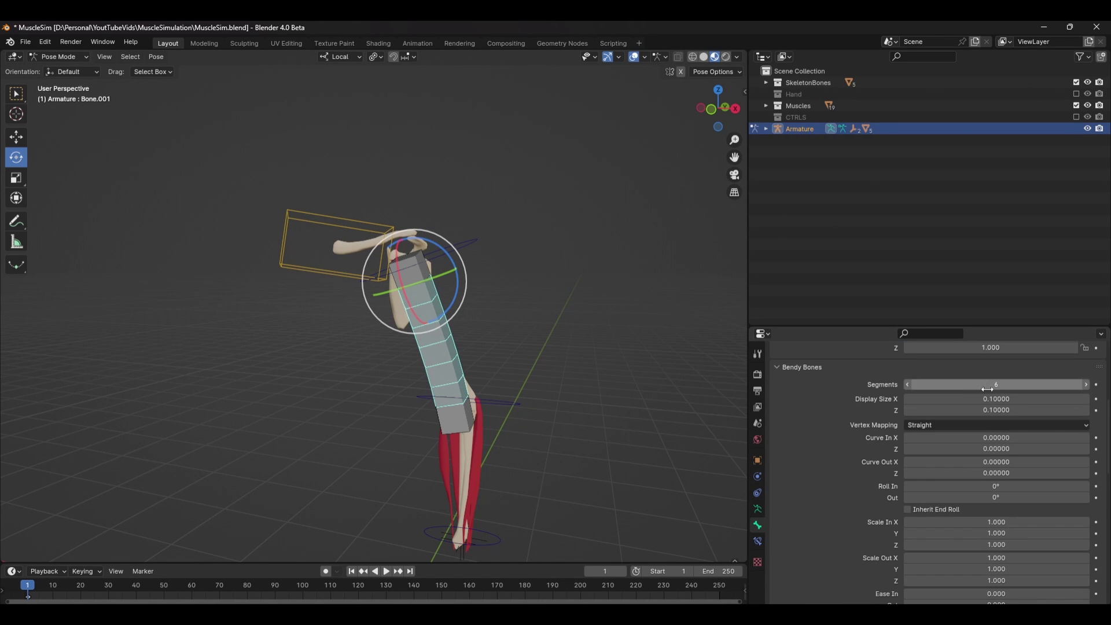
- Clear the parent of the short end bone at the elbow in Edit Mode
middle_click_drag(422, 293, 518, 339)
key("Tab")
left_click(462, 425)
key("alt+p")
left_click(469, 427)
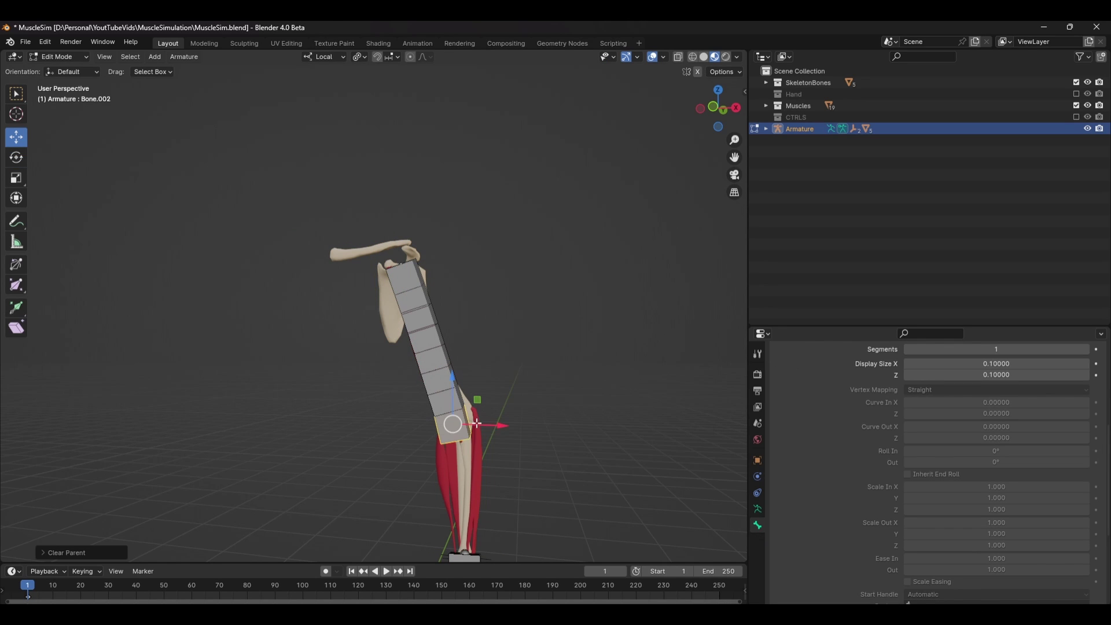
- Try moving the detached elbow bone and the short shoulder bone, undoing each move
left_click(477, 431)
key("ctrl+z")
left_click(411, 284)
key("g")
left_click(415, 286)
key("ctrl+z")
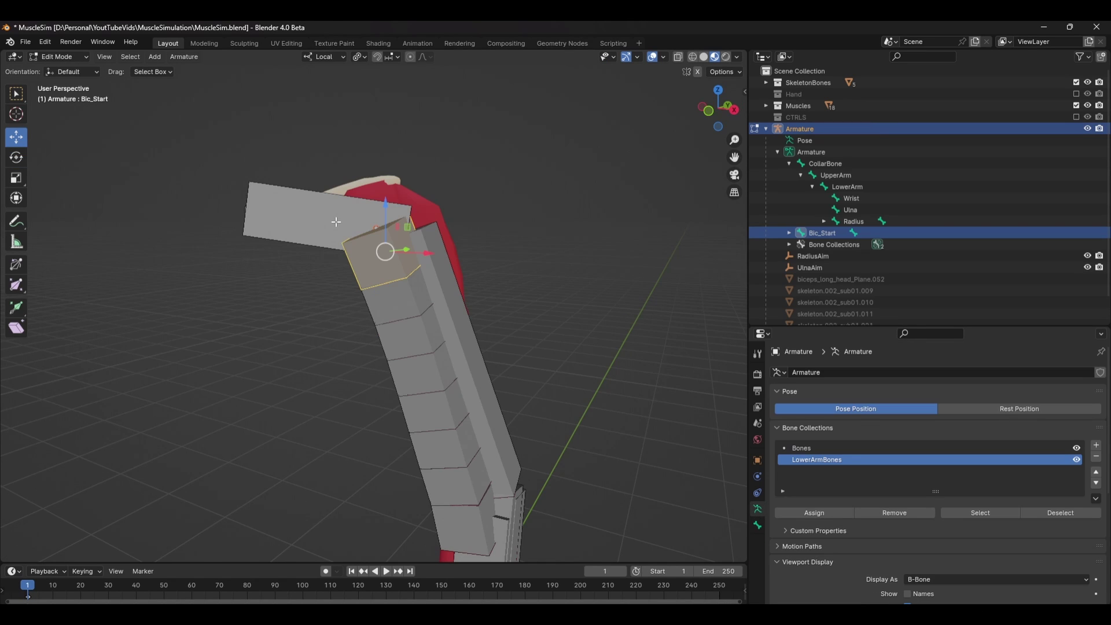
- Parent the Bic_Start bone to the collar bone
left_click(336, 223)
key("ctrl+p")
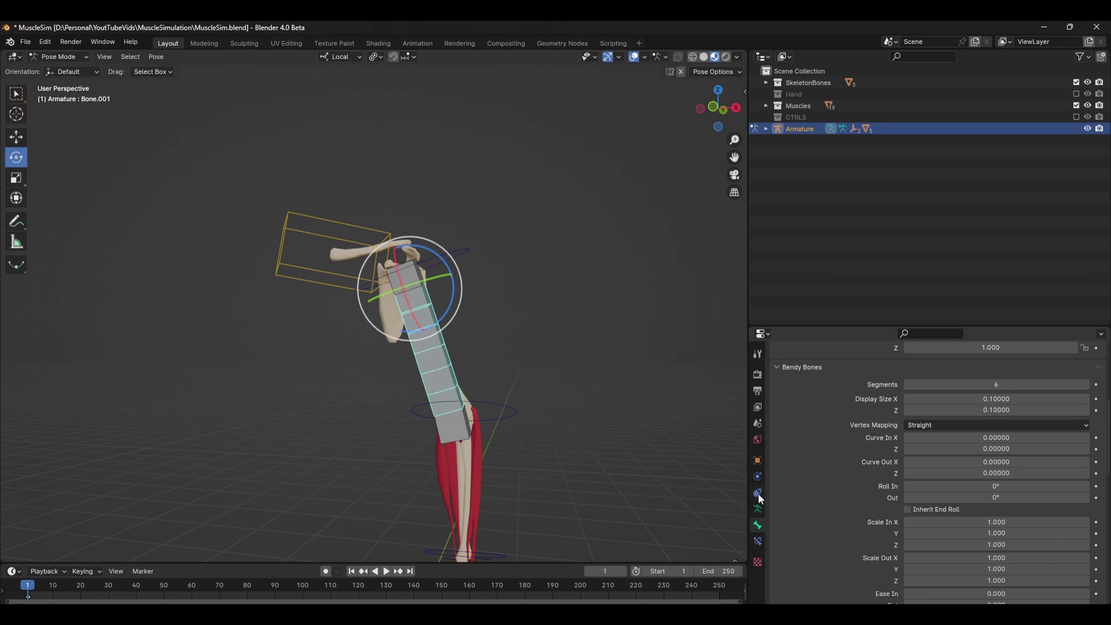
- Add a Stretch To constraint to the middle bone, targeting the Armature's short end bone, Bone.002, at the elbow
left_click(758, 541)
left_click(850, 374)
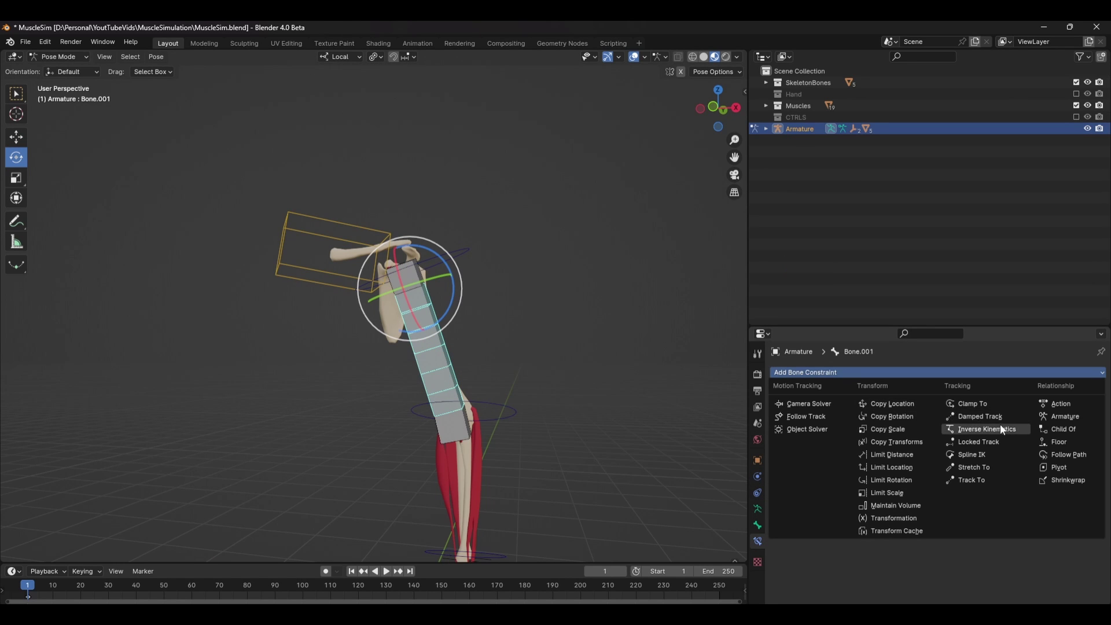
left_click(972, 467)
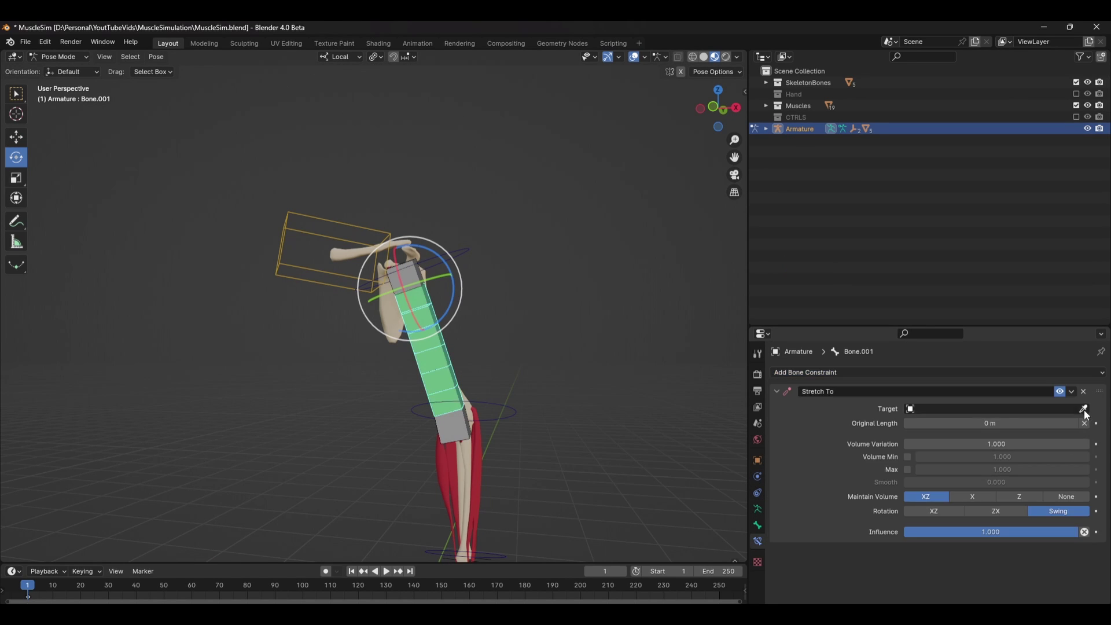
left_click(460, 432)
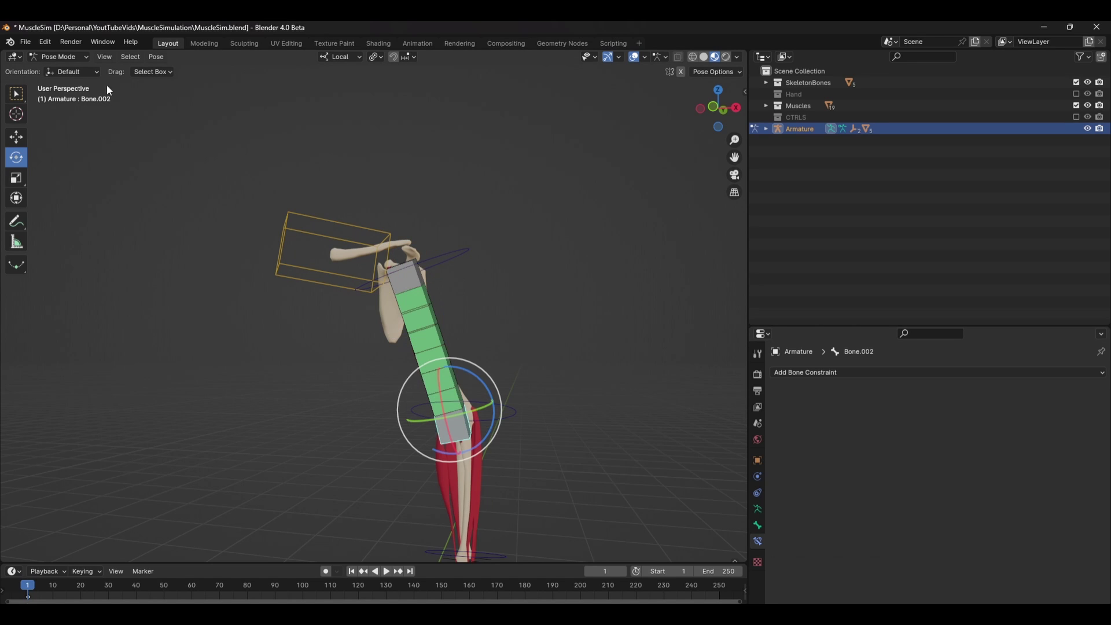
left_click(414, 332)
left_click(950, 426)
left_click(946, 524)
- Switch to wireframe shading and move the Bic_End bone to test the bicep chain's stretching
left_click(476, 427)
left_click_drag(476, 427, 466, 414)
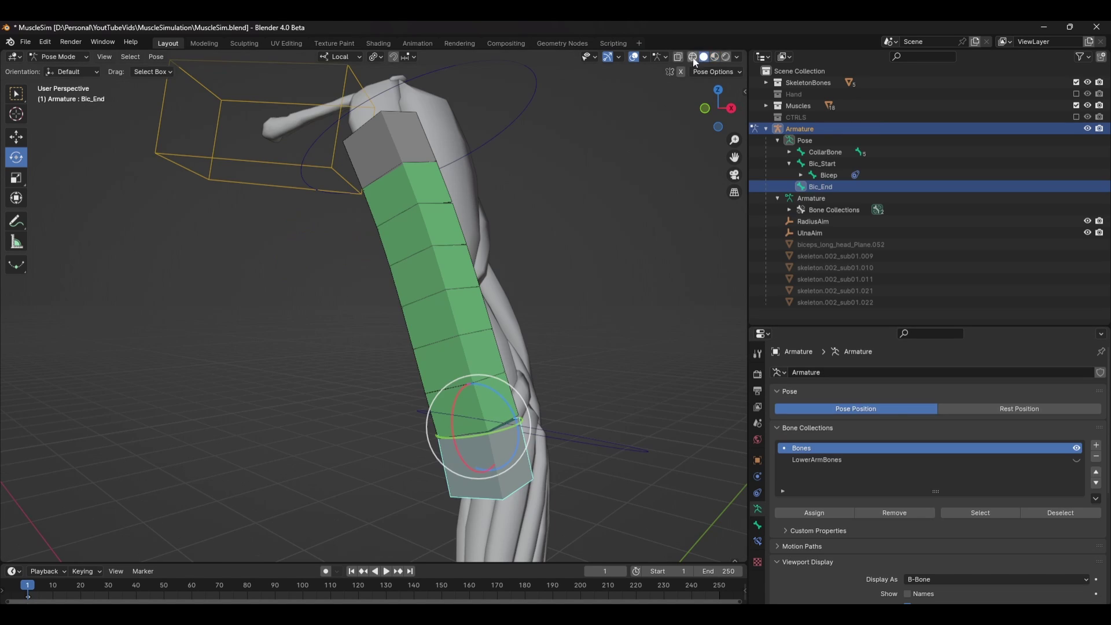
left_click(693, 57)
key("g")
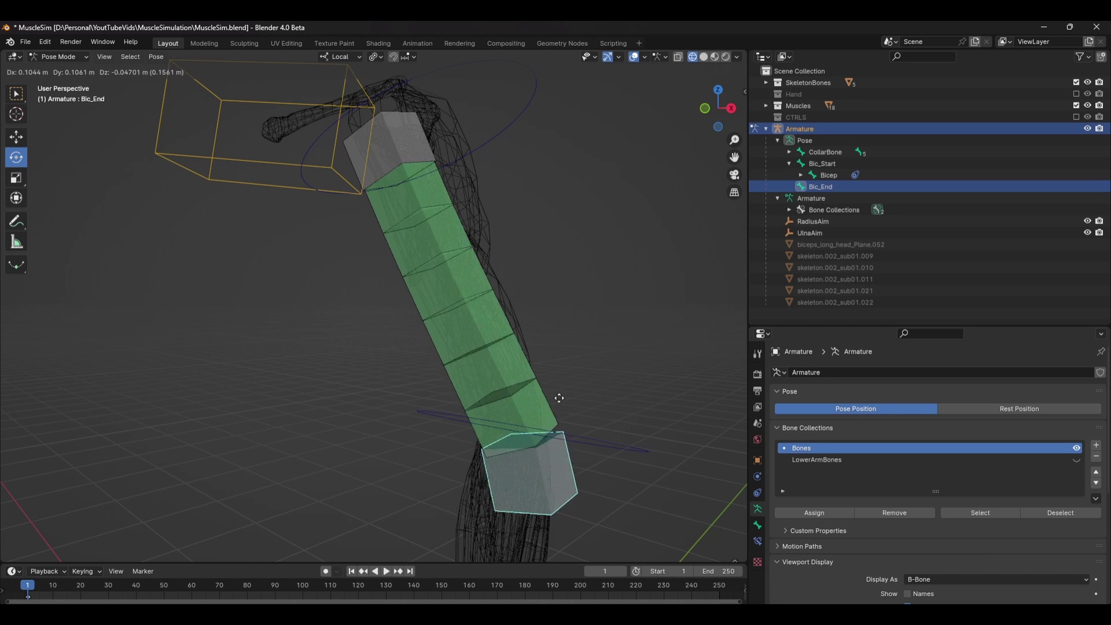
middle_click_drag(515, 377, 571, 385)
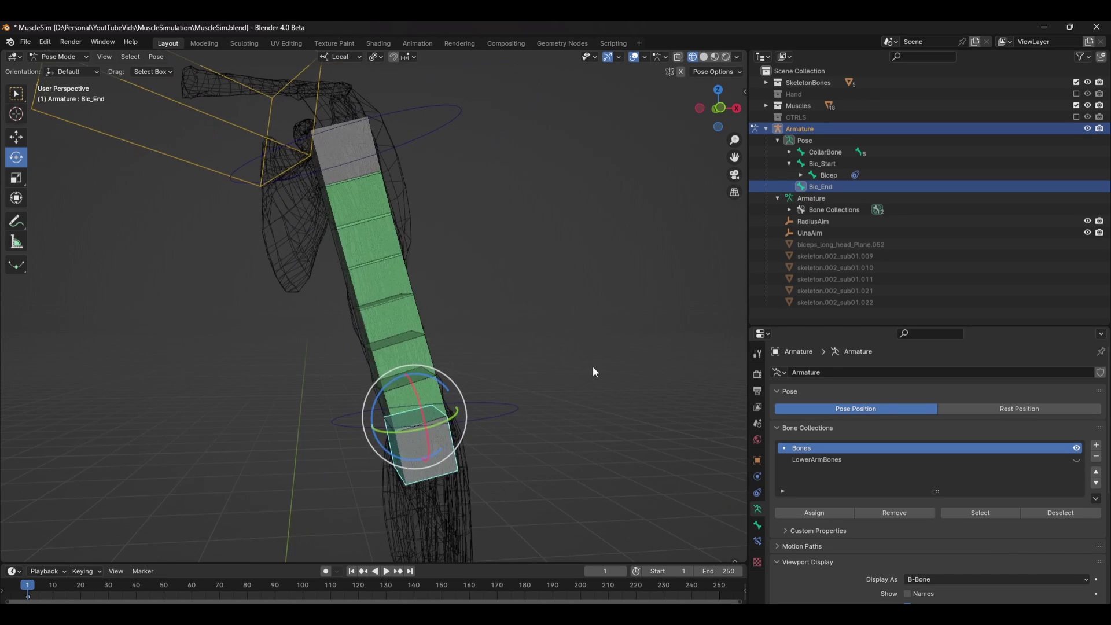
left_click(475, 348)
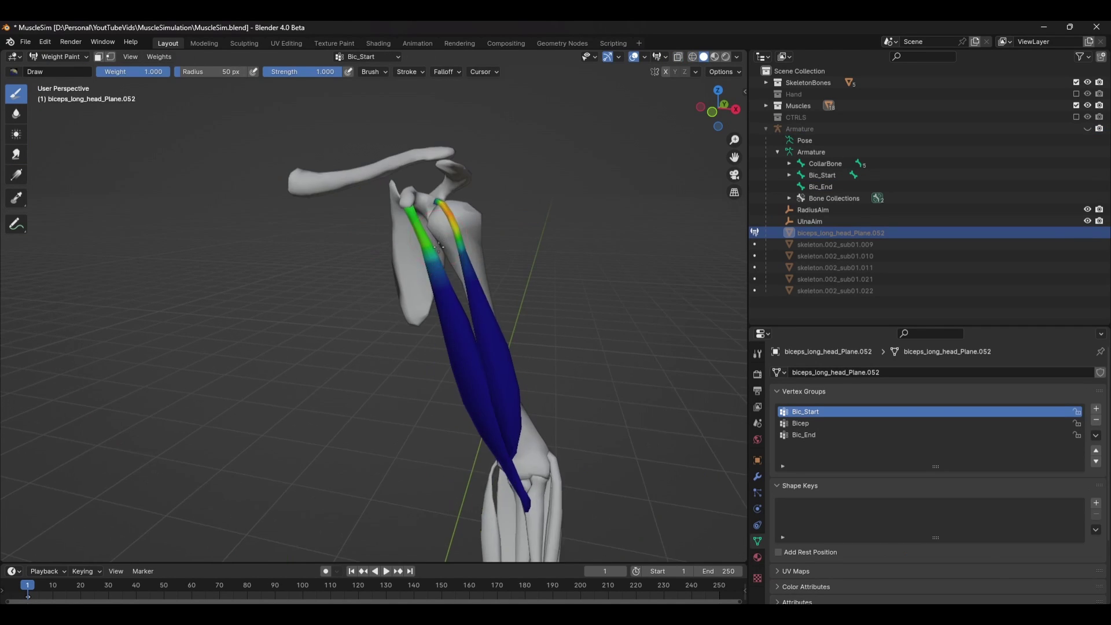
- Enlarge the weight brush to a 103 px radius, review the biceps vertex groups and smooth the Bicep group's weights
key("f")
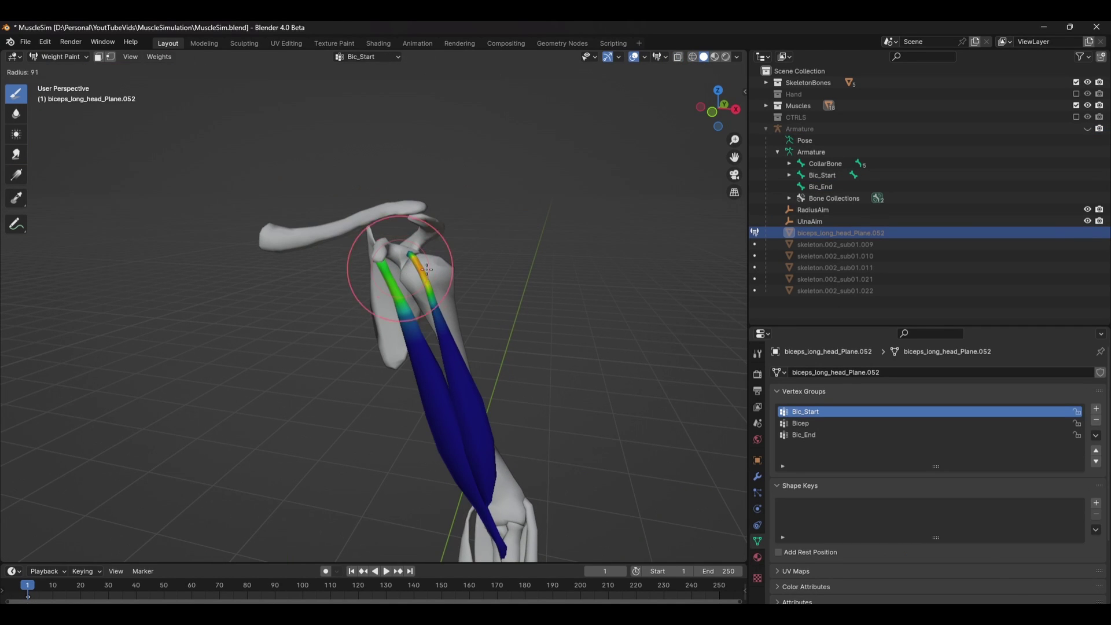
left_click(430, 269)
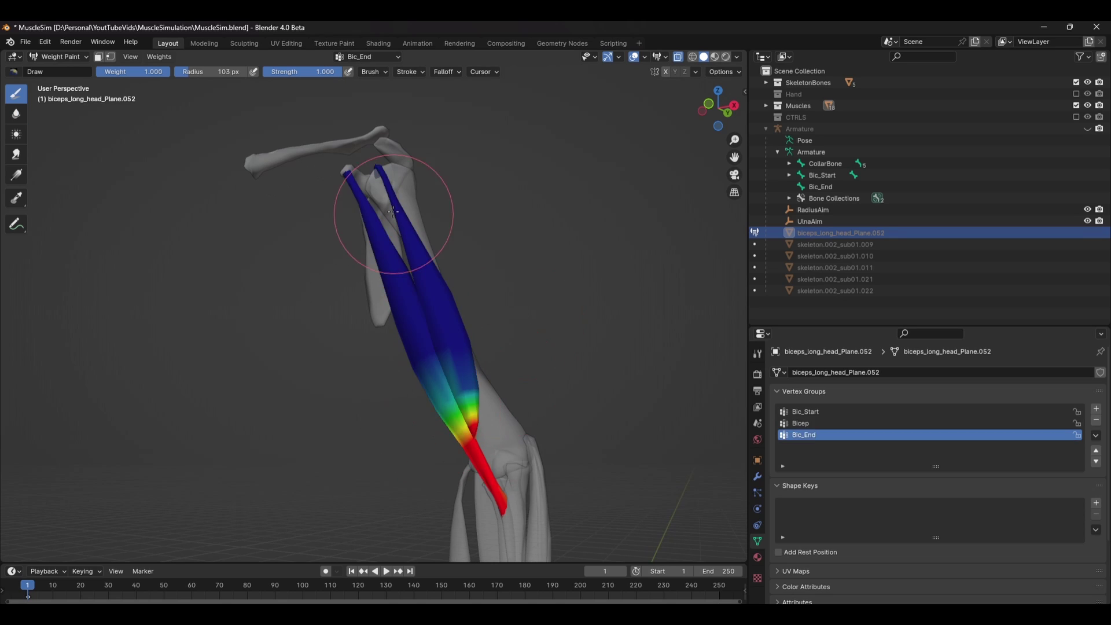
left_click(846, 412)
left_click(846, 423)
left_click(159, 57)
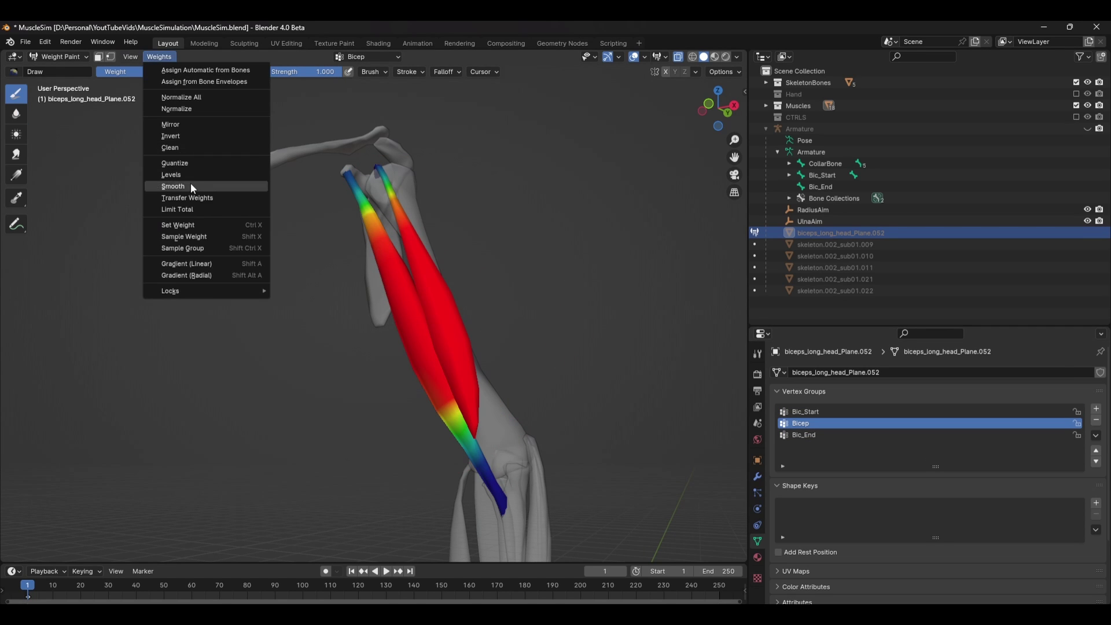
left_click(173, 187)
left_click(44, 561)
left_click(846, 435)
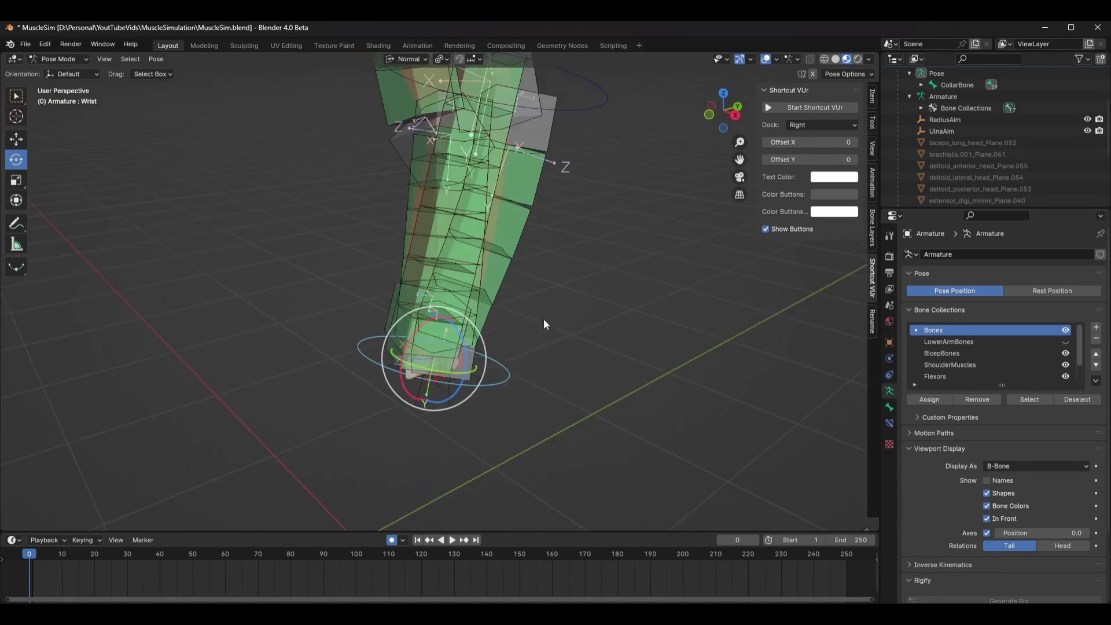
- Rotate the wrist bone to test how the forearm muscle bones follow
key("r")
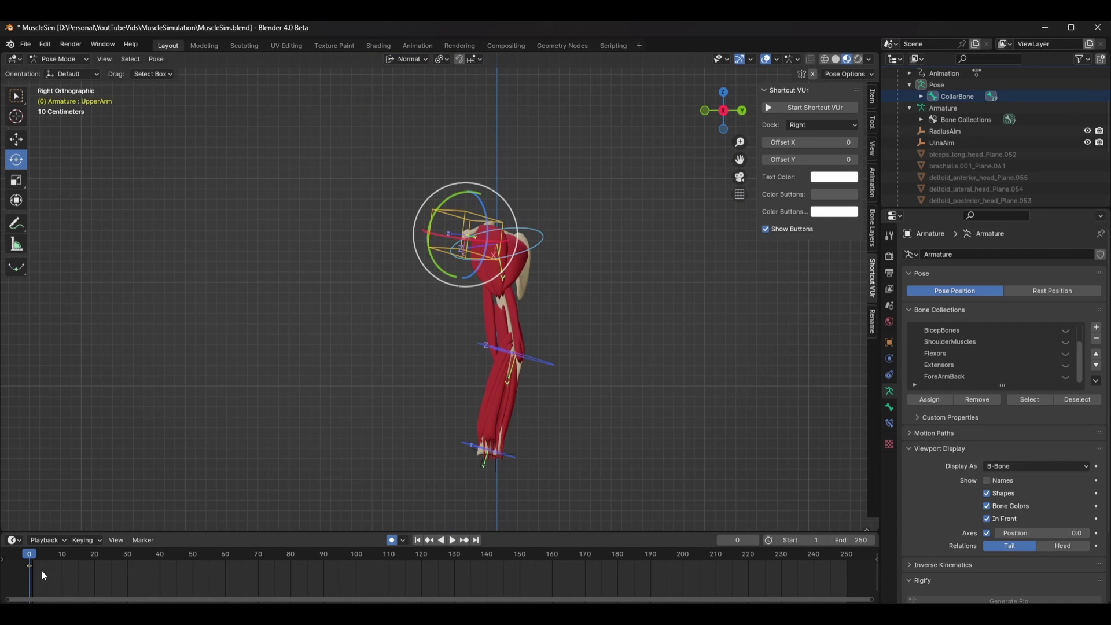
- Move the starting pose keyframe from frame 0 to frame 60 and key the rig's pose
left_click_drag(15, 566, 14, 569)
key("g")
left_click(87, 584)
left_click_drag(200, 556, 233, 554)
key("i")
- Rotate the wrist bone about its Y axis at frame 90 with the arm swung back
left_click(579, 426)
key("r")
key("y")
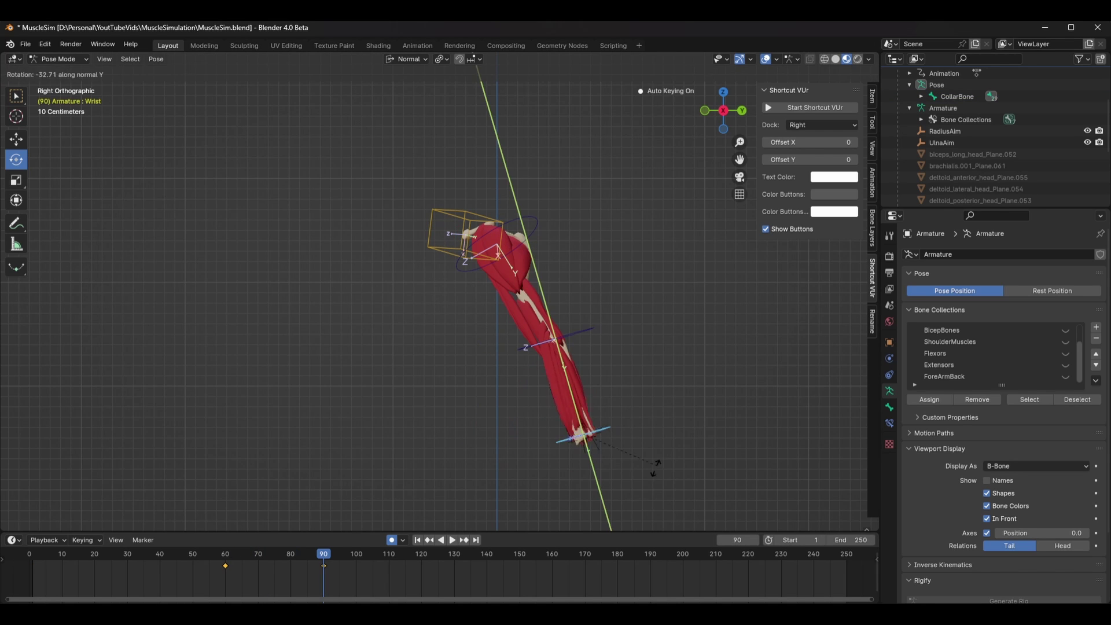
left_click(654, 468)
- Select all the bones and create a breakdown pose at about frame 110
key("a")
left_click_drag(324, 554, 389, 567)
key("shift+e")
left_click(730, 404)
- Select the wrist, shoulder and elbow controls, rotate the arm pose and blend it with another breakdown
left_click(579, 436)
left_click(536, 224)
left_click(586, 330)
key("r")
left_click(488, 416)
key("w")
left_click(644, 400)
key("shift+e")
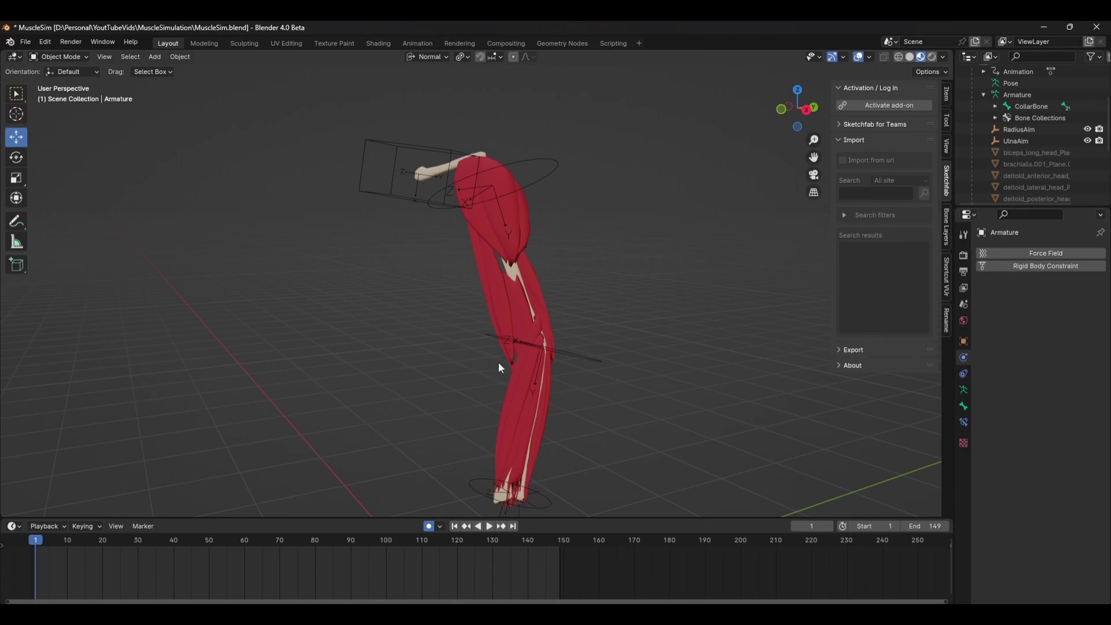
- Add Cloth physics to the biceps_long_head_Plane.052 muscle mesh
left_click(529, 309)
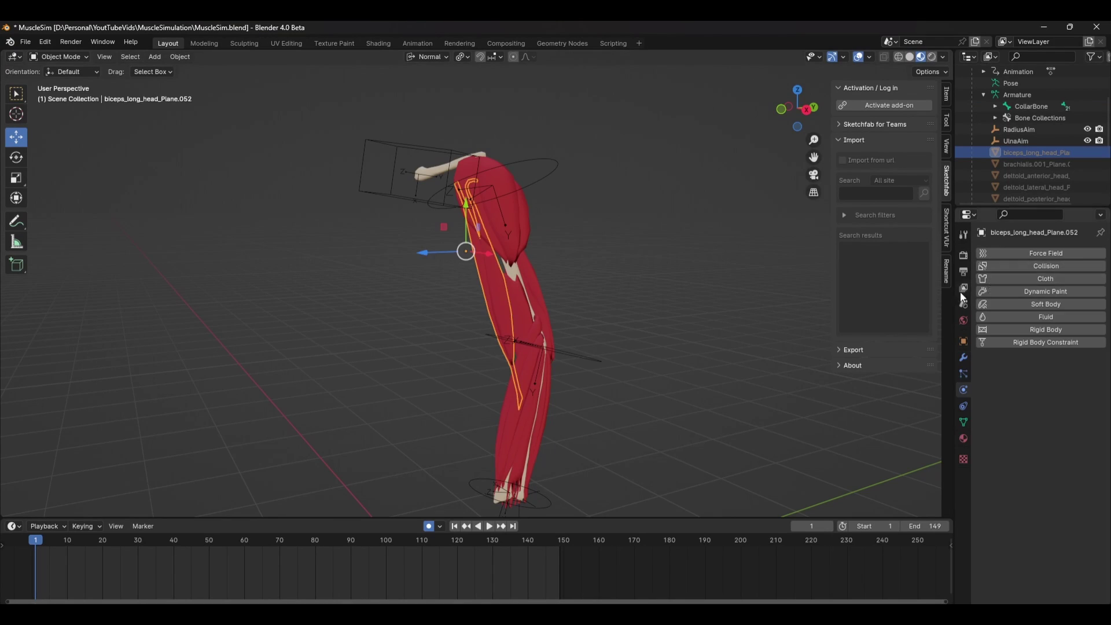
left_click_drag(953, 300, 836, 334)
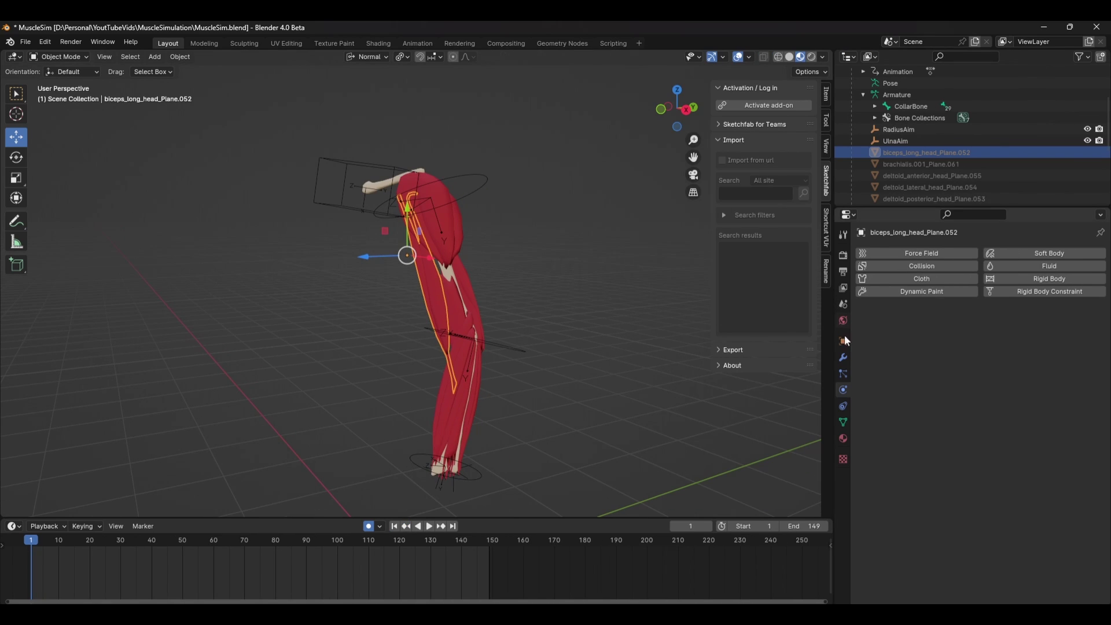
left_click(922, 280)
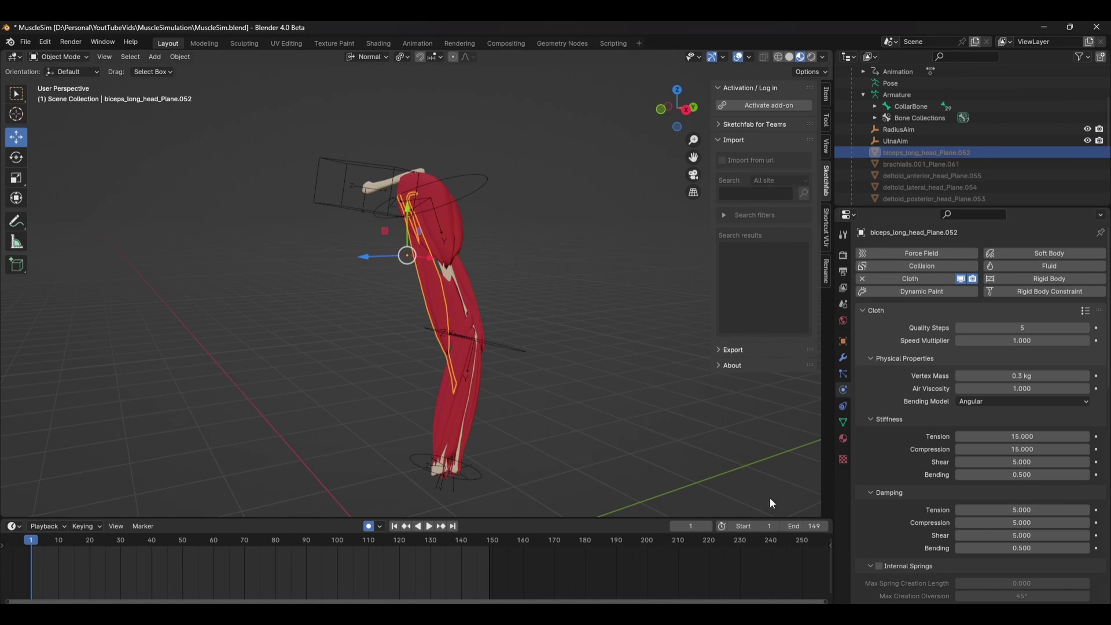
- Play the biceps cloth simulation and return to the first frame
left_click(428, 524)
left_click(429, 526)
left_click(397, 524)
- Add a new vertex group to the biceps mesh and name it Pins
left_click(844, 419)
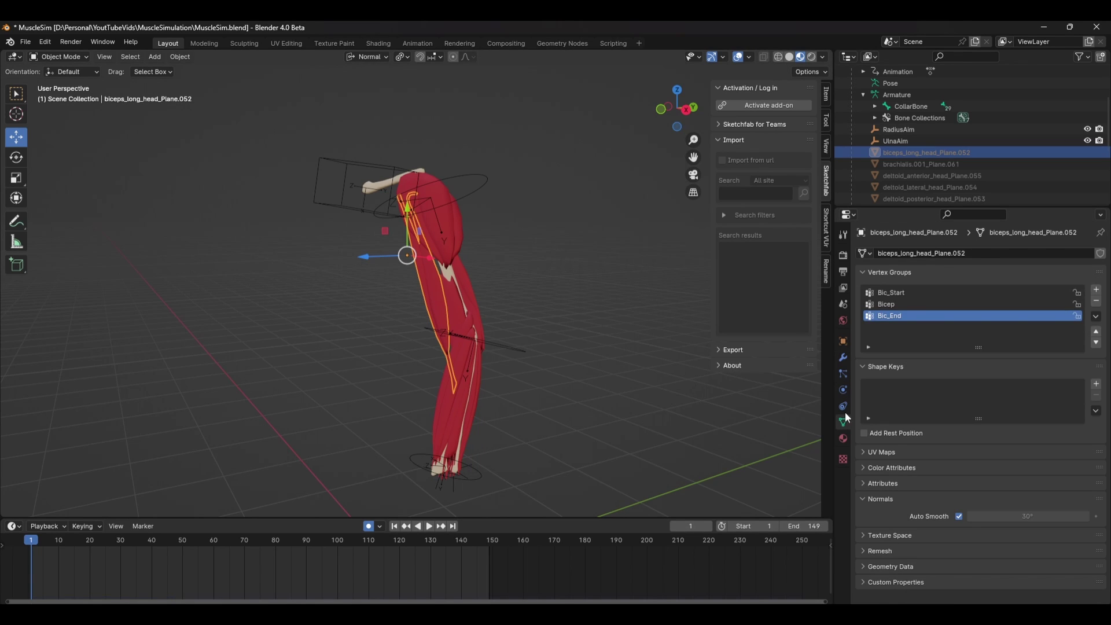
left_click(1097, 289)
double_click(891, 327)
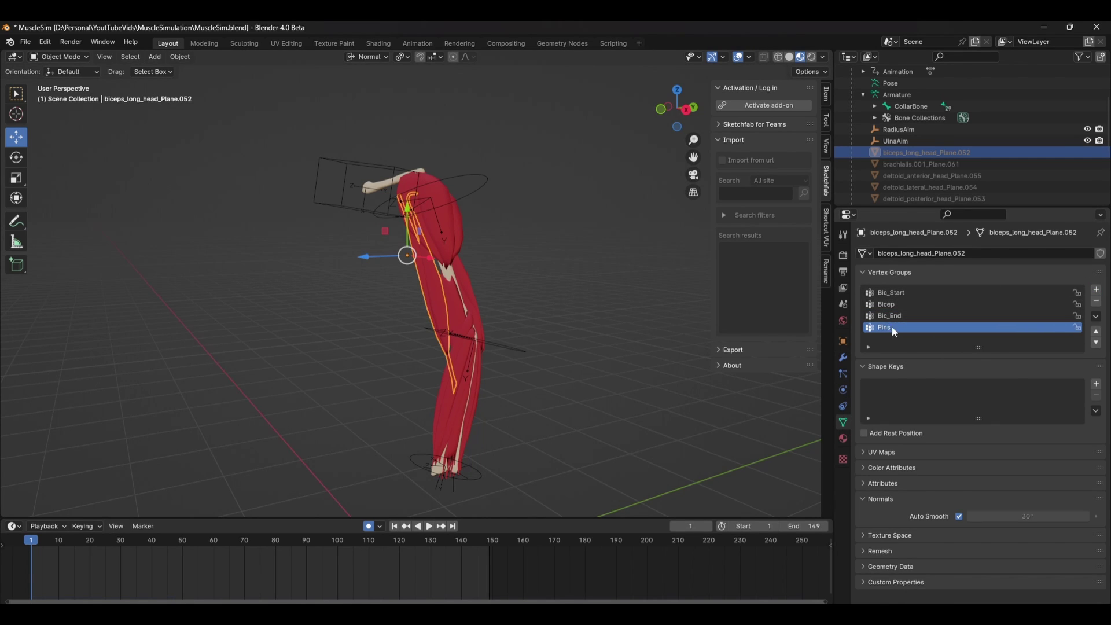
- Weight-paint the biceps' lower tendon into the Pins group using the Add brush with a 99 px radius
key("ctrl+Tab")
left_click(249, 214)
scroll(434, 347, "up", 4)
left_click(791, 59)
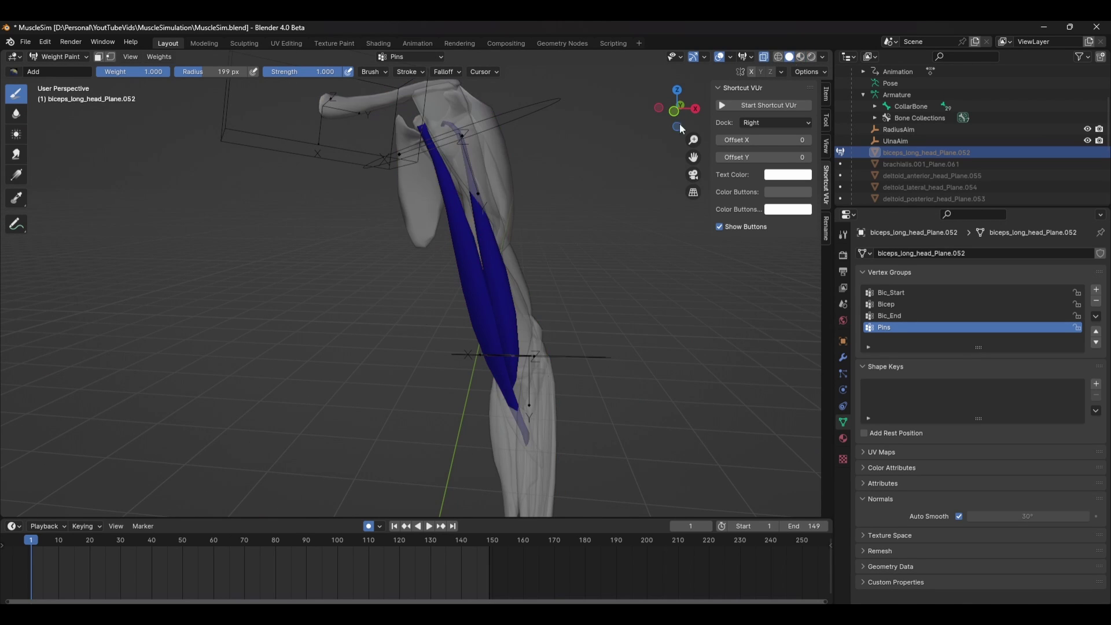
scroll(544, 261, "up", 3)
middle_click_drag(560, 399, 527, 321, "shift")
key("f")
left_click(589, 441)
left_click_drag(583, 452, 550, 502)
- Paint the biceps' upper tendon ends near the shoulder into the Pins group and return to Object Mode
mouse_move(551, 475)
middle_mouse_down()
mouse_move(405, 422)
mouse_move(473, 335)
mouse_move(137, 335)
mouse_move(590, 359)
mouse_move(463, 457)
mouse_move(453, 99)
middle_mouse_up()
scroll(591, 359, "down", 4)
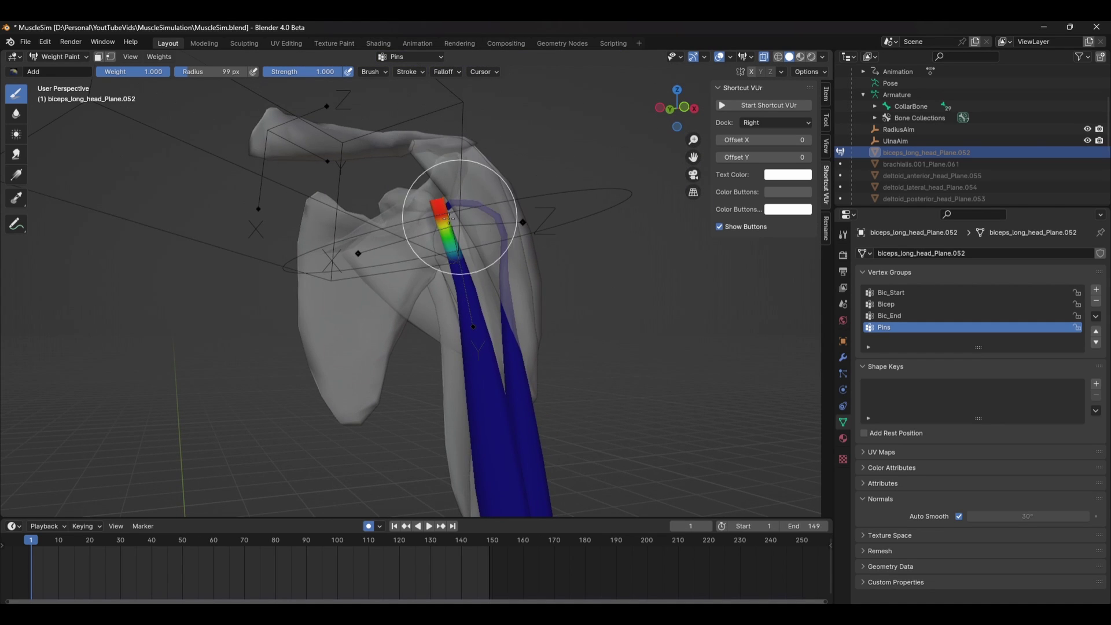
middle_click_drag(468, 197, 459, 235)
middle_click_drag(390, 204, 503, 213)
scroll(600, 261, "down", 3)
middle_click_drag(601, 260, 471, 123)
key("ctrl+Tab")
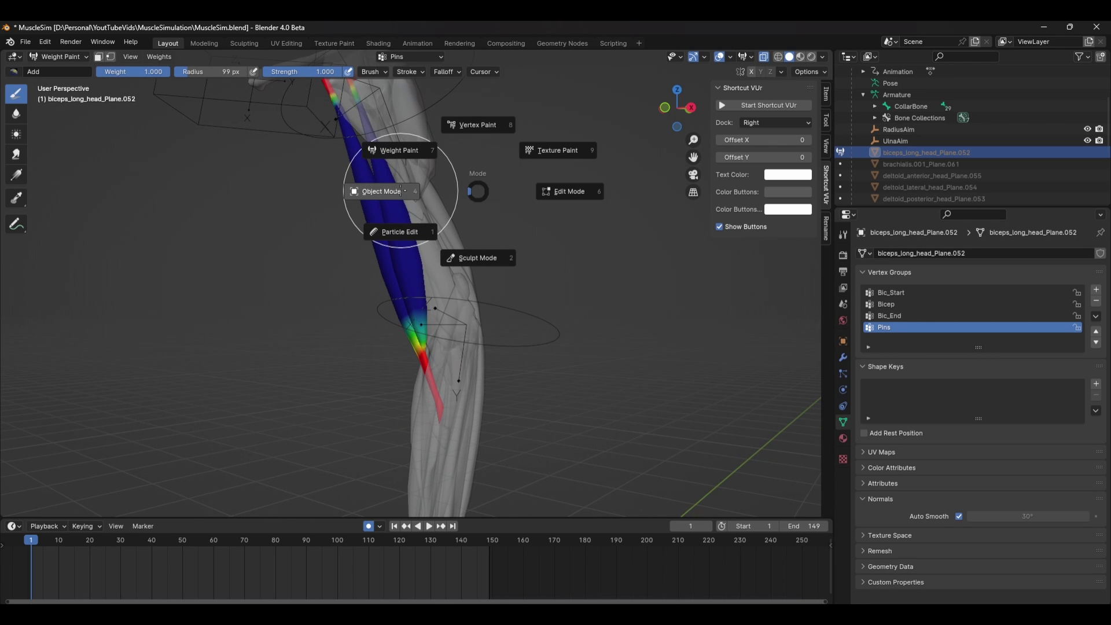
key("Escape")
mouse_move(408, 150)
middle_mouse_down()
mouse_move(398, 136)
mouse_move(521, 236)
mouse_move(446, 223)
middle_mouse_up()
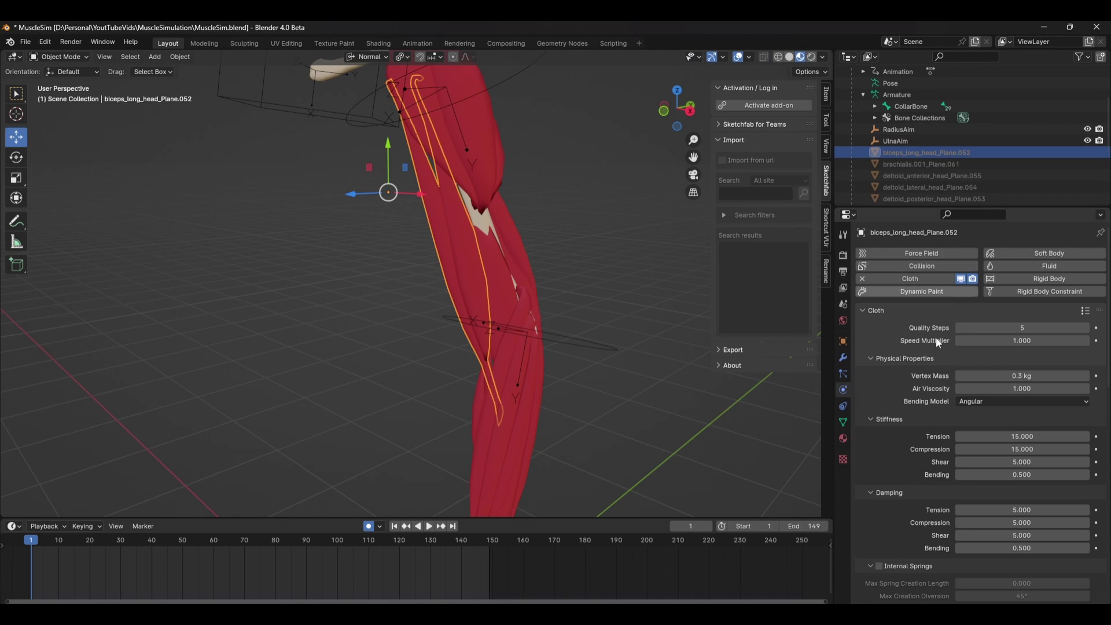
- Set the biceps cloth's Shape Pin Group to Pins
scroll(971, 414, "down", 15)
left_click(868, 295)
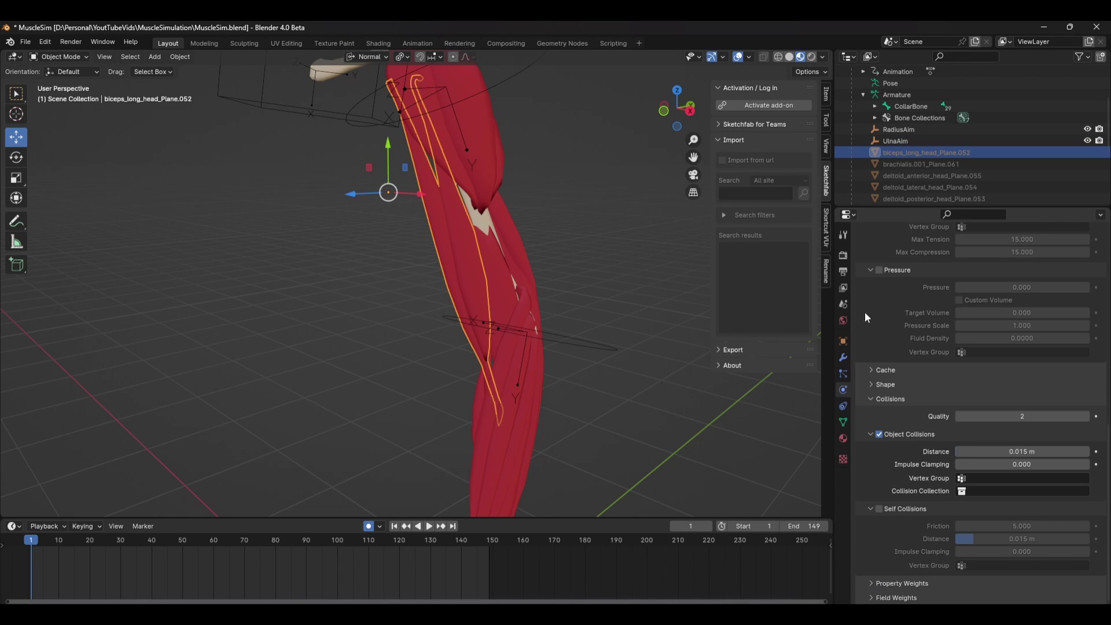
left_click(873, 385)
left_click(984, 401)
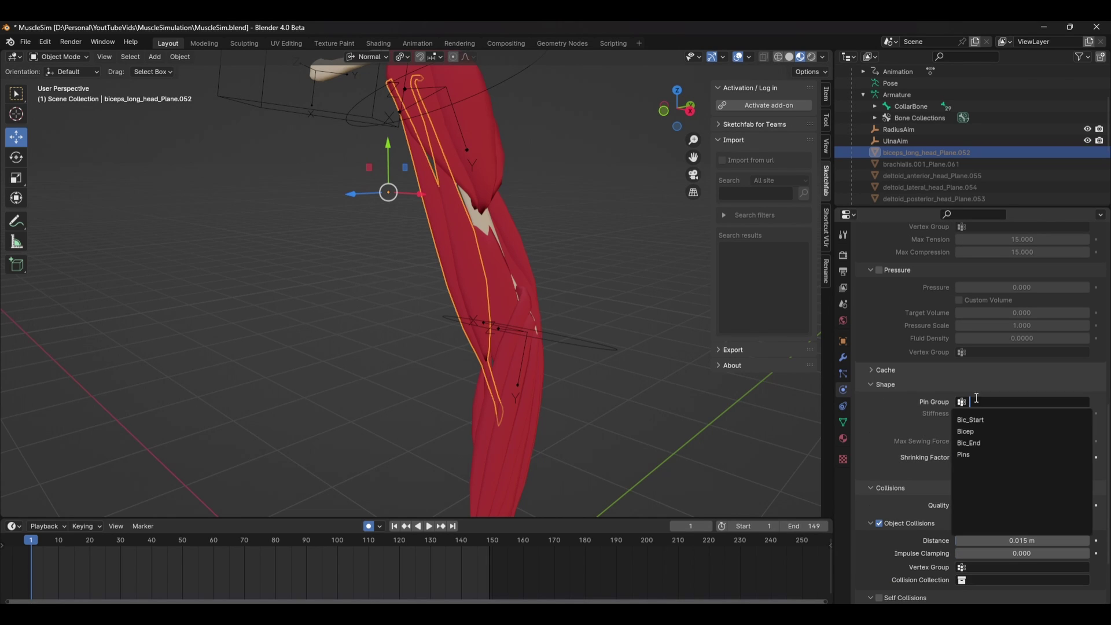
left_click(975, 454)
middle_click_drag(638, 415, 598, 417)
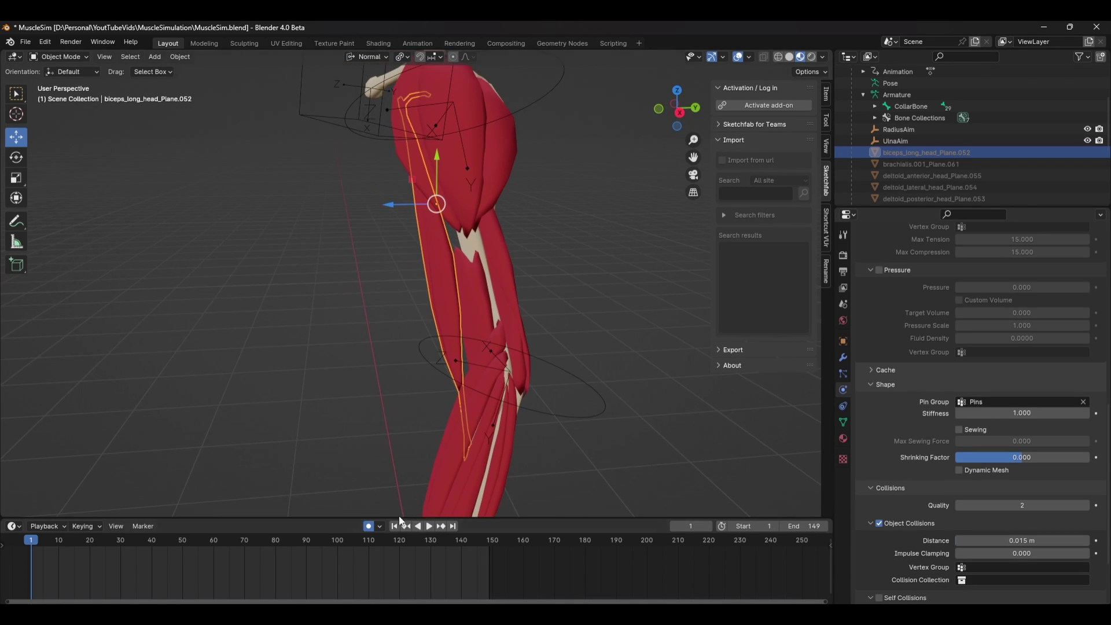
- Play the pinned cloth simulation and examine the biceps during the arm motion, stopping the playback
left_click(430, 526)
scroll(465, 388, "down", 4)
middle_click_drag(464, 353, 512, 356)
scroll(544, 350, "up", 2)
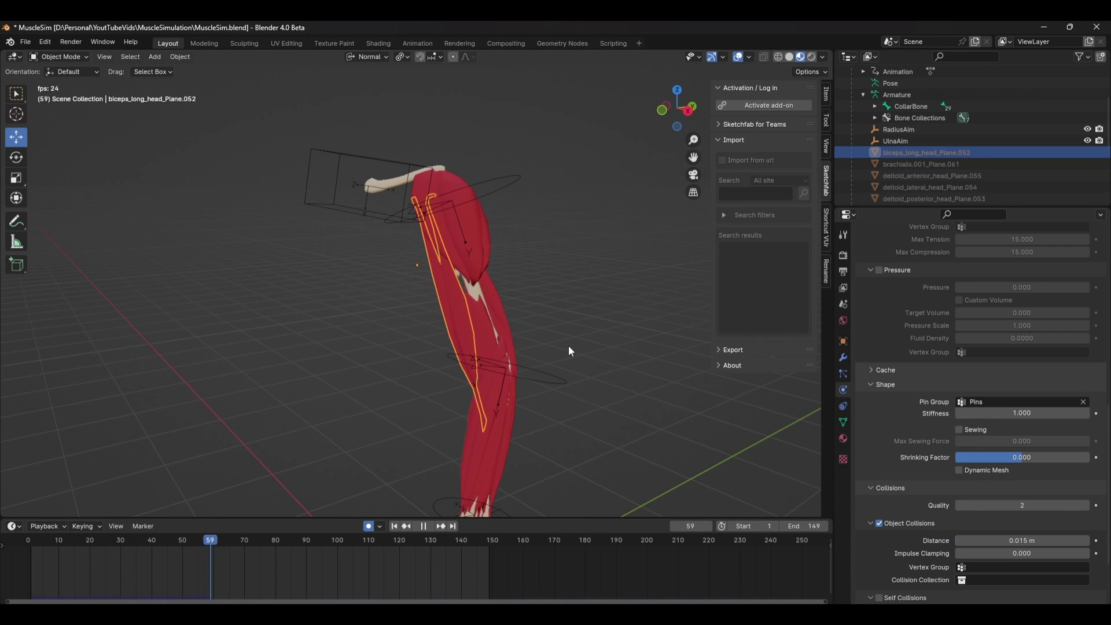
key("space")
- Enable Dynamic Mesh in the cloth's Shape settings and replay the simulation from the first frame
left_click(395, 527)
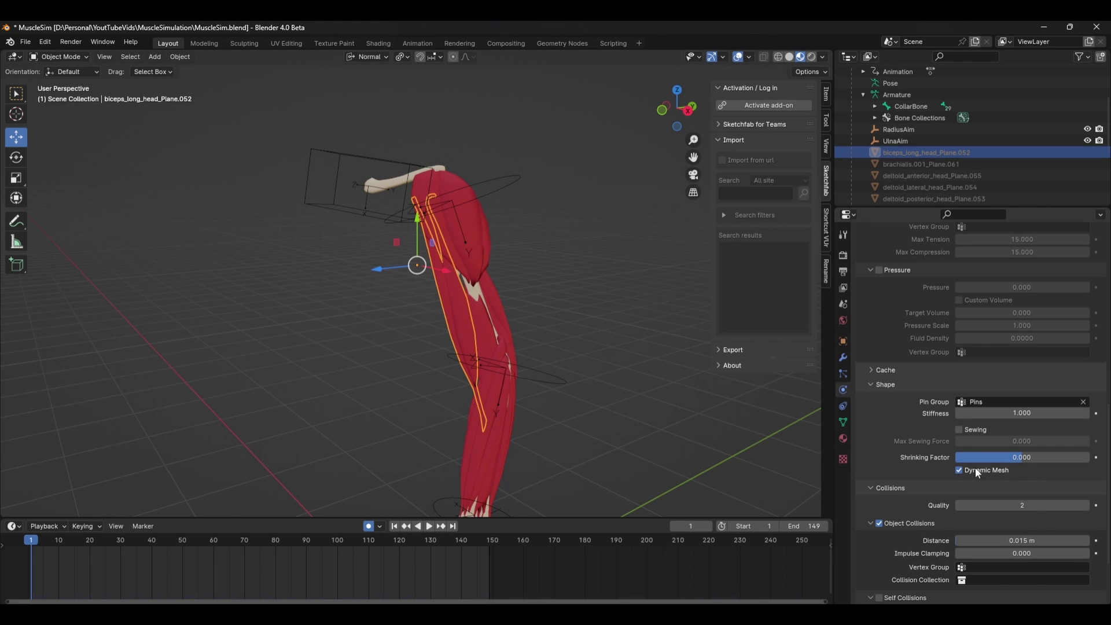
left_click(429, 526)
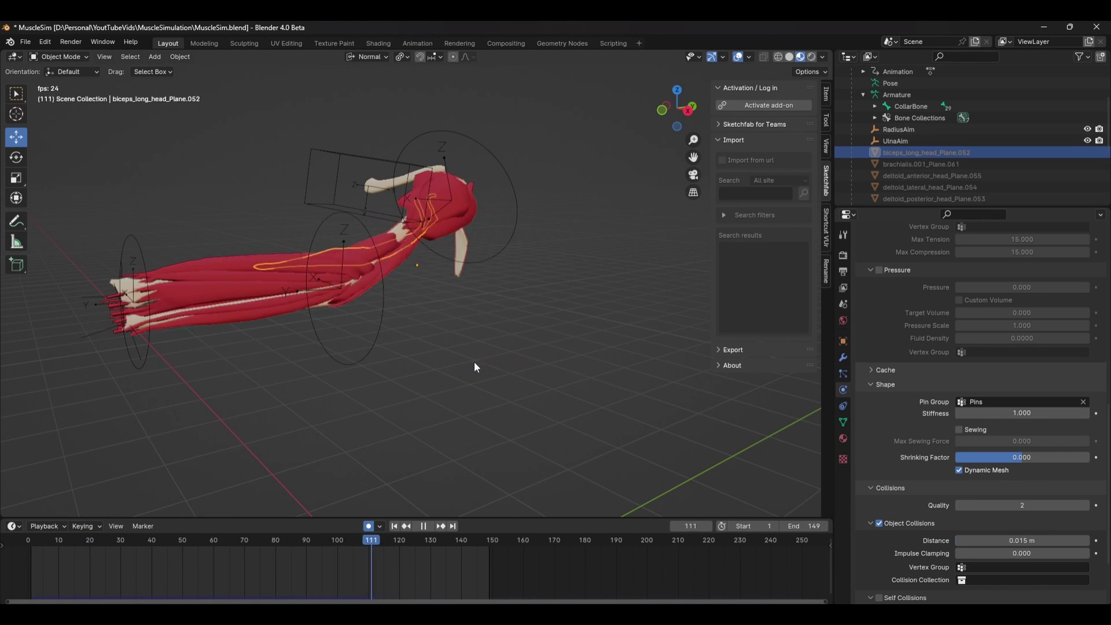
- Stop the playback and apply the cloth preset with 7 quality steps, 3 kg vertex mass, 25 bending stiffness and 25 damping to the biceps
key("space")
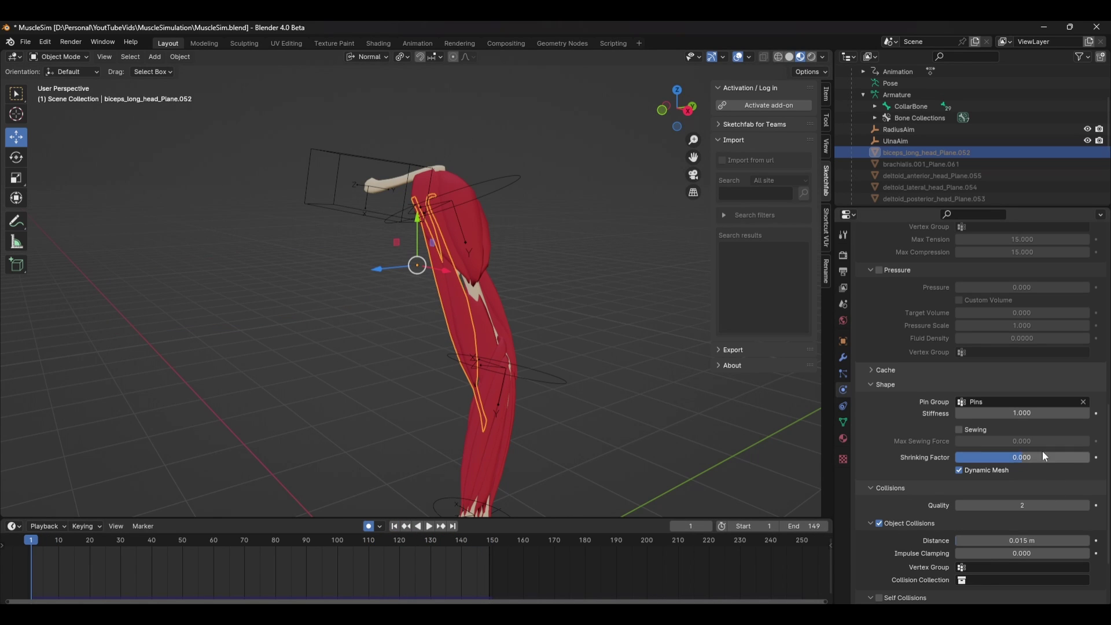
scroll(1030, 260, "up", 15)
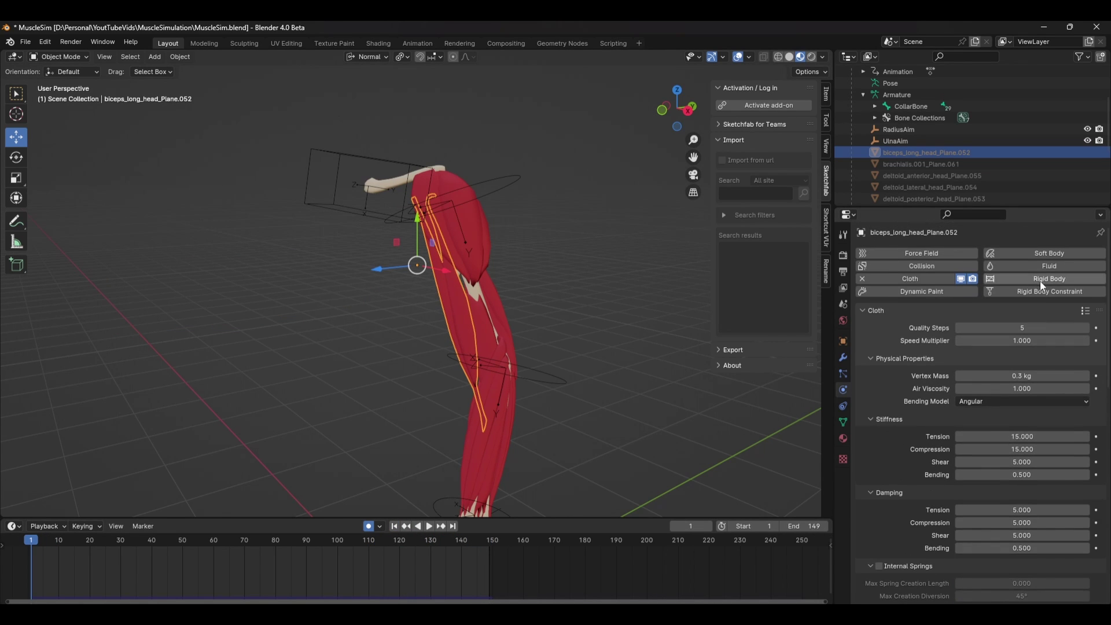
left_click(1086, 313)
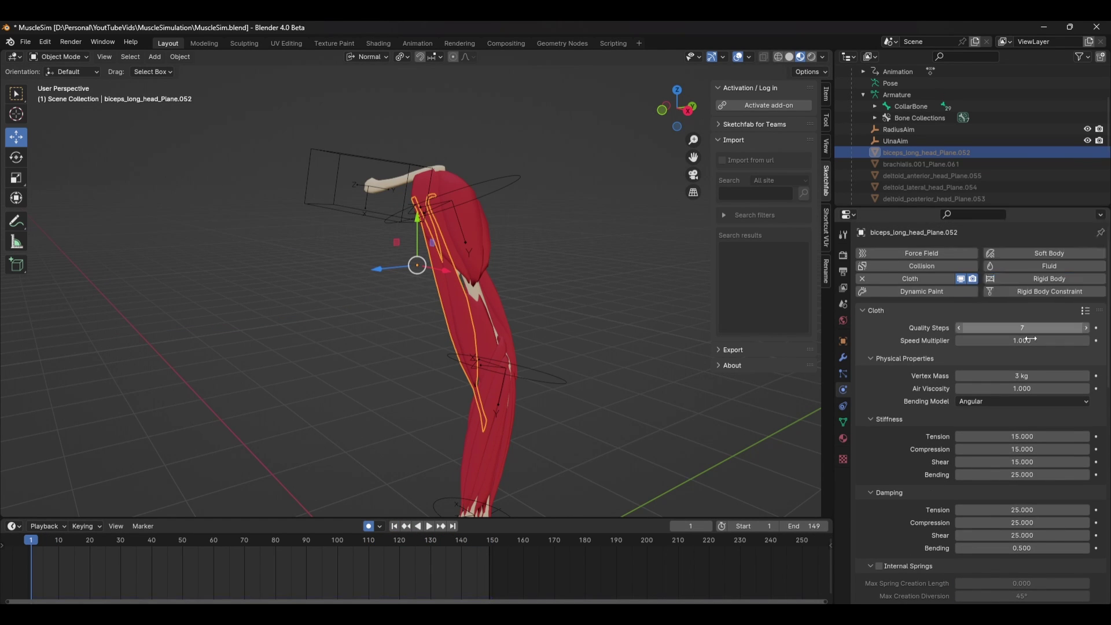
- Enable Pressure in the biceps' cloth settings and play the simulation
scroll(958, 487, "down", 15)
scroll(958, 486, "down", 5)
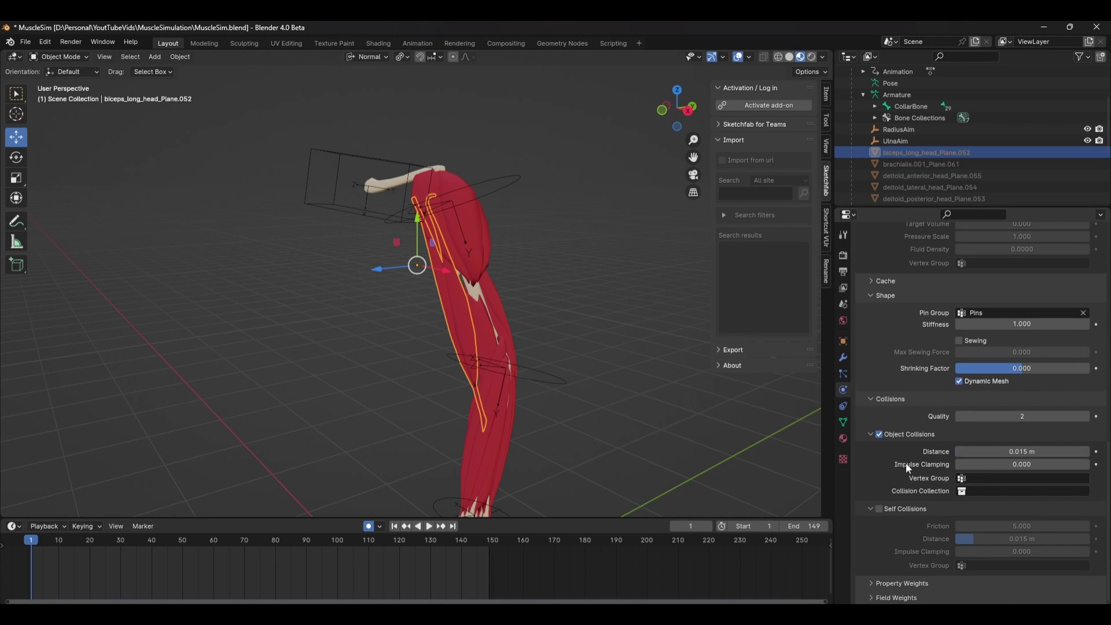
scroll(906, 469, "up", 6)
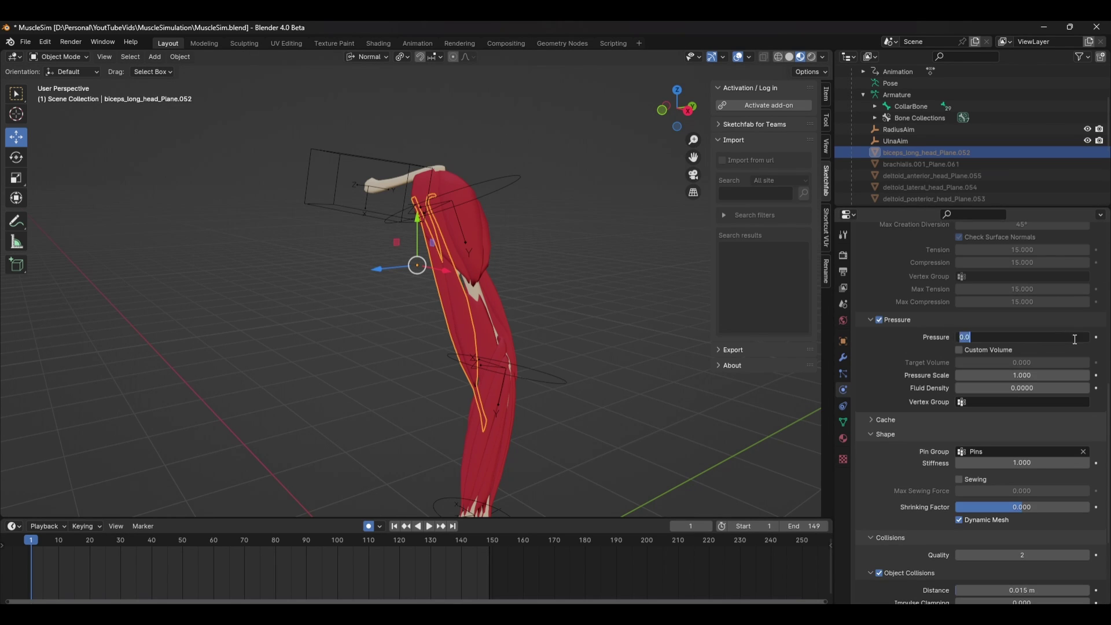
left_click(429, 527)
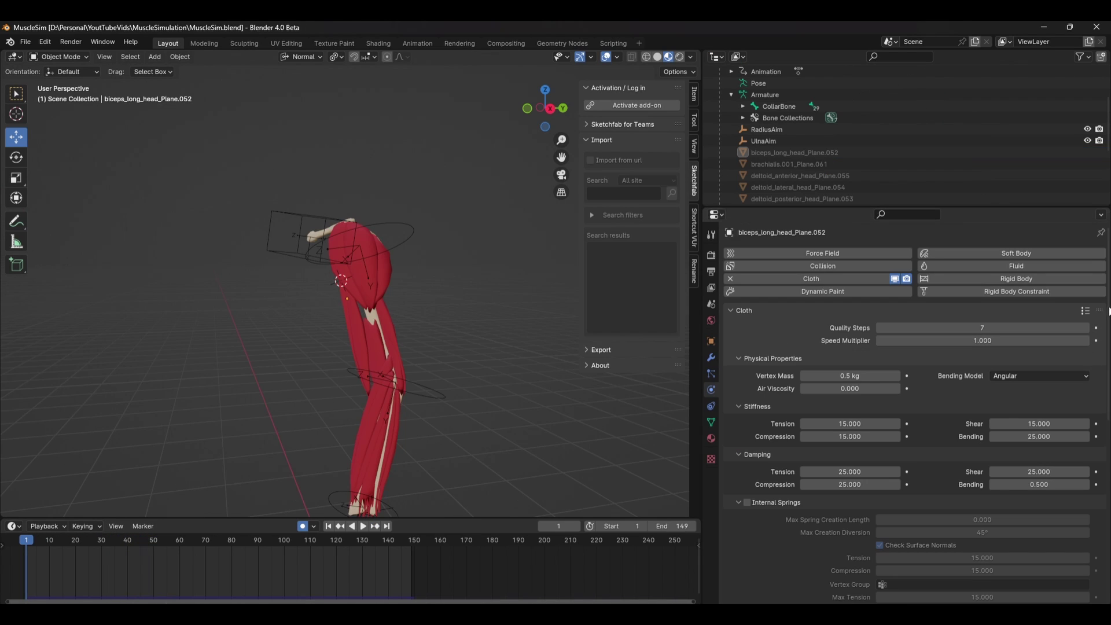
- Add Collision physics to the upper arm bone and play the simulation to check the muscles against it
left_click_drag(1109, 310, 1104, 503)
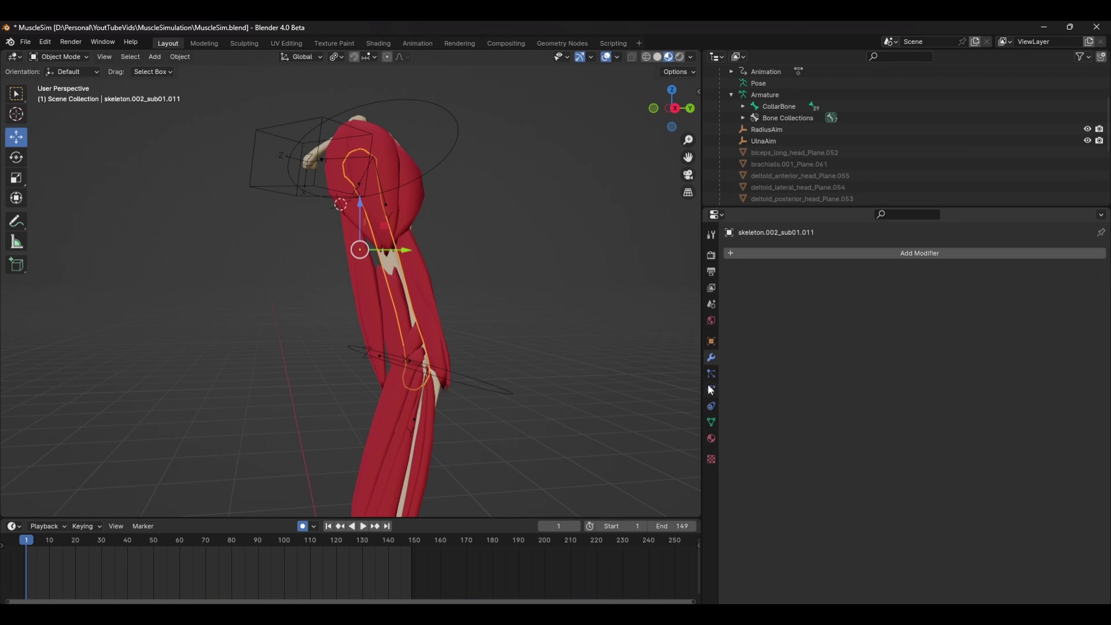
left_click(710, 387)
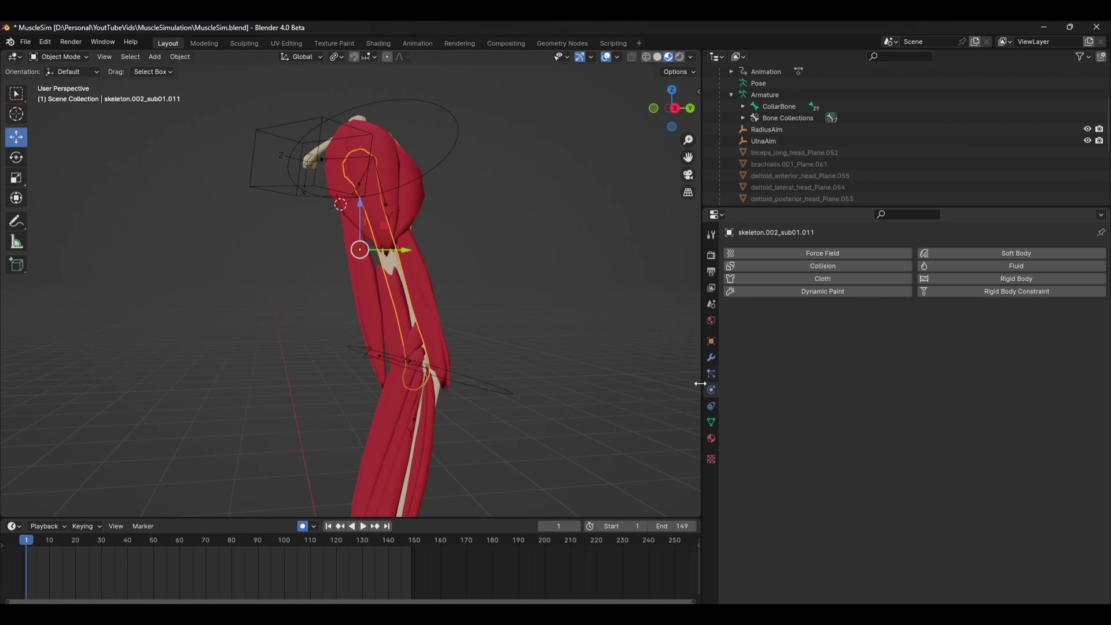
left_click(849, 266)
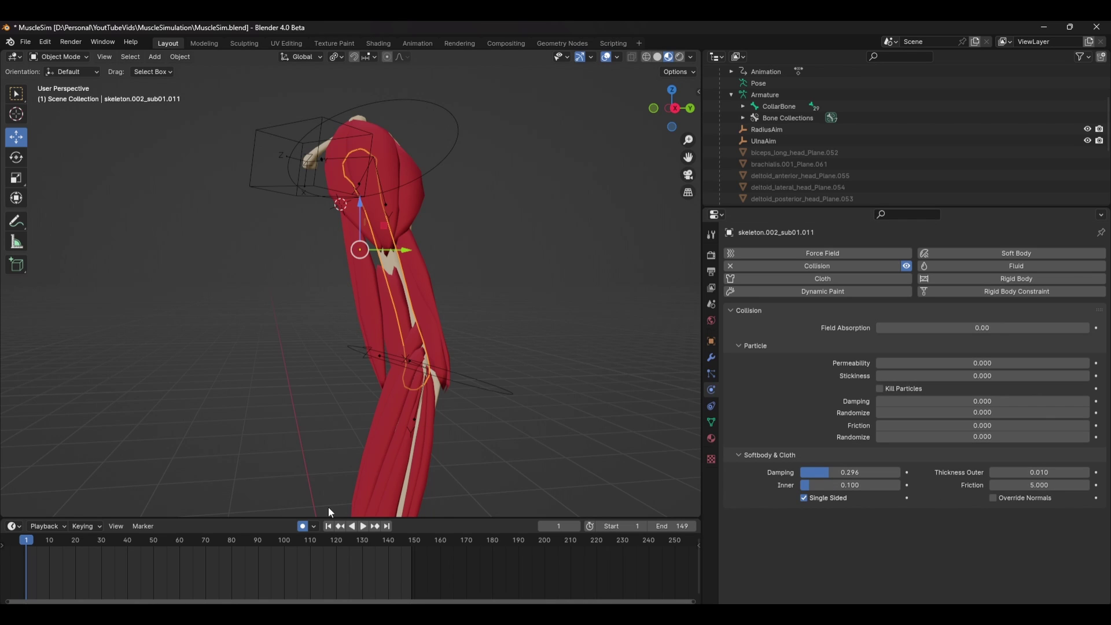
left_click(362, 526)
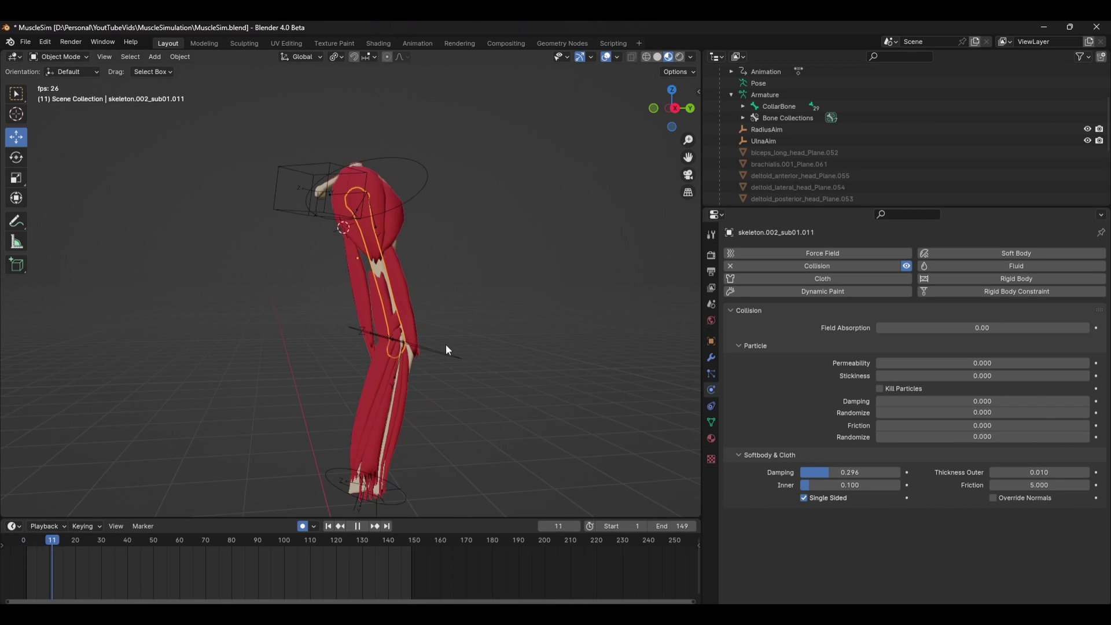
middle_click_drag(442, 339, 467, 366)
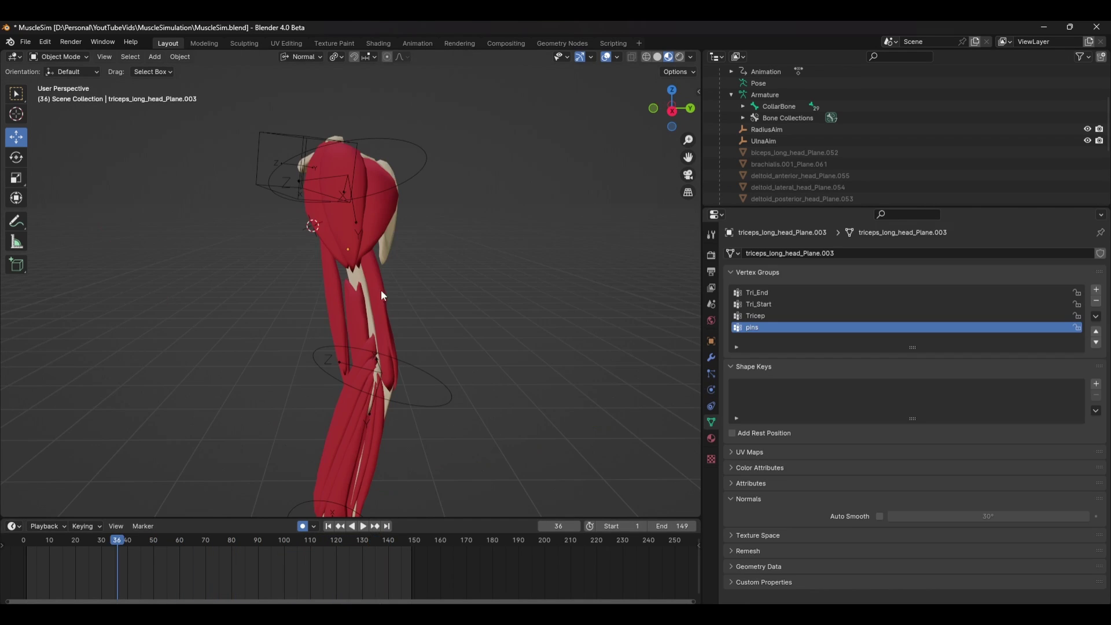
- Copy the modifiers from the biceps long head to the triceps long head with Link/Transfer Data
left_click(712, 358)
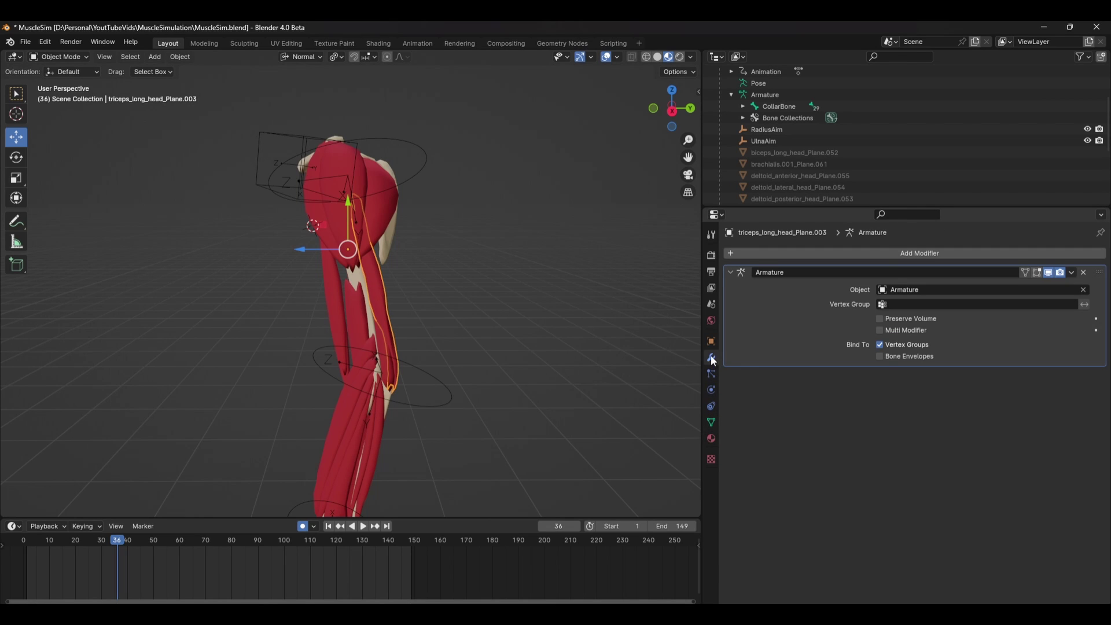
left_click(342, 303, "shift")
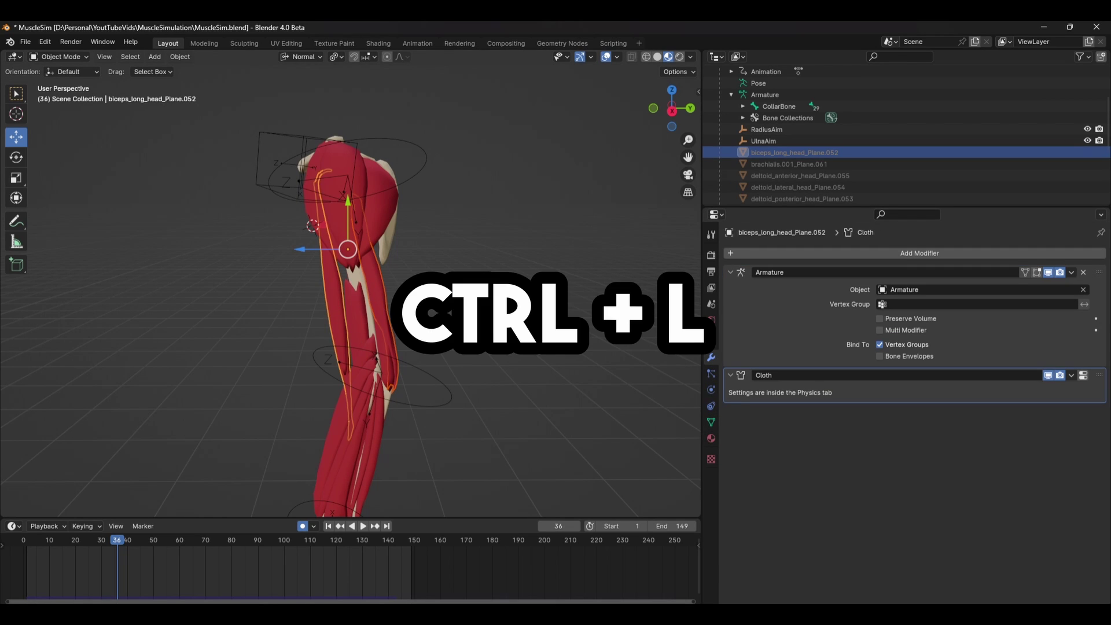
key("ctrl+l")
left_click(467, 311)
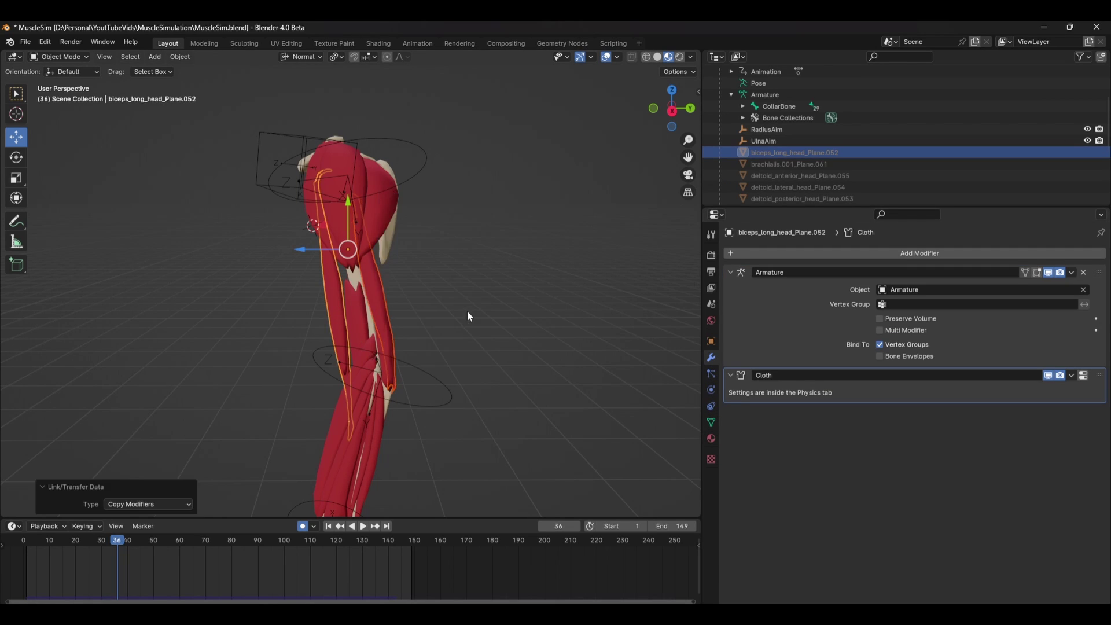
- Check the copied cloth physics settings on the triceps against the biceps and play the simulation from the first frame
left_click(412, 294)
left_click(381, 291)
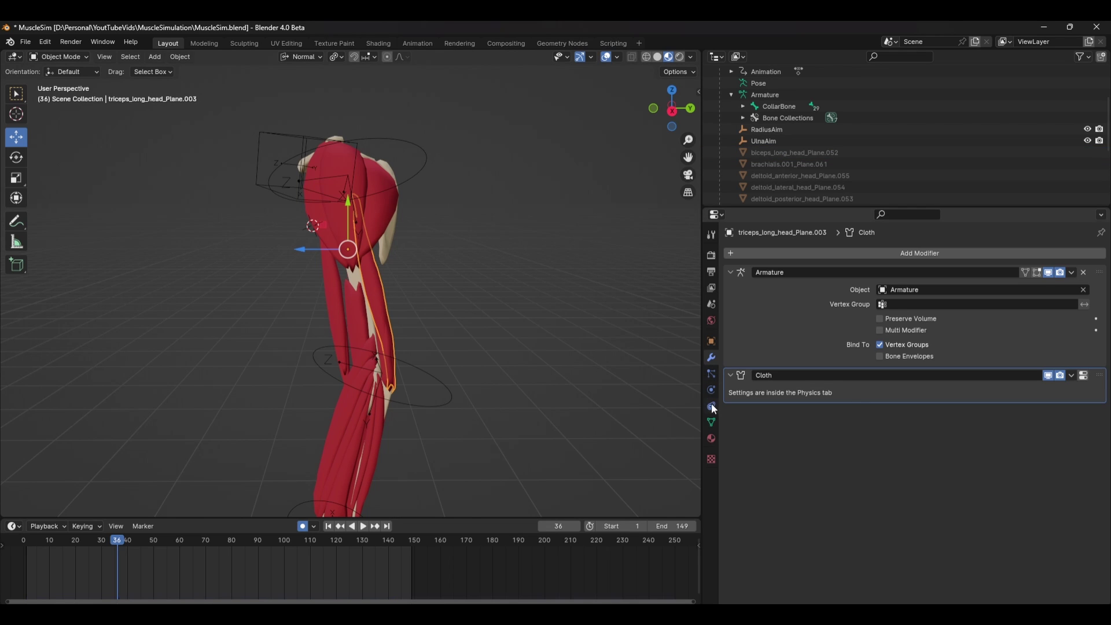
left_click(711, 405)
left_click(711, 391)
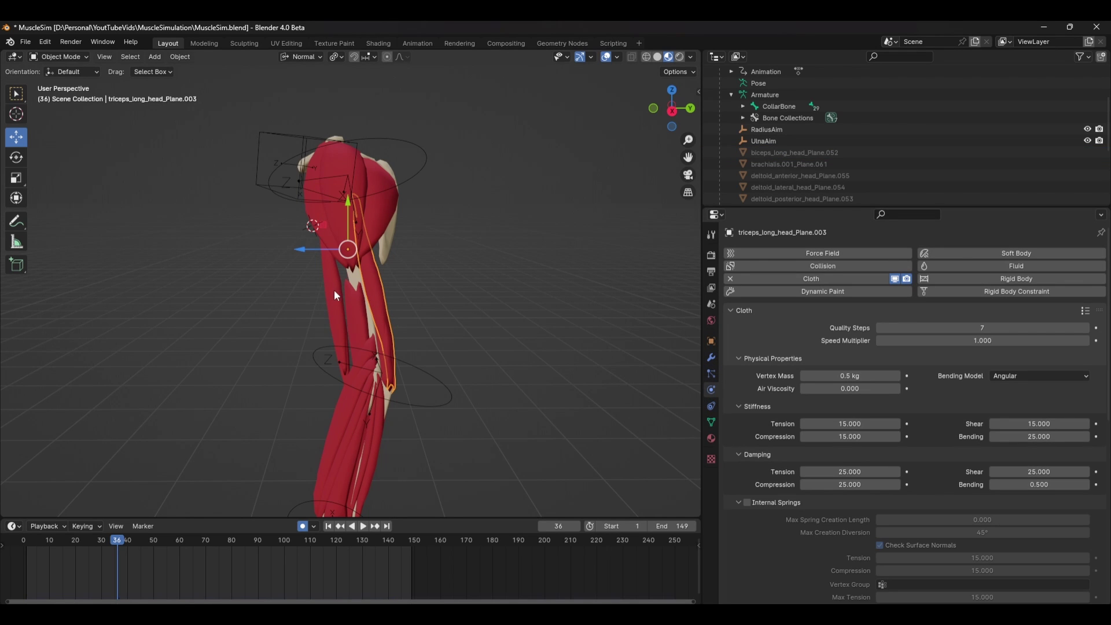
left_click(334, 290)
left_click(374, 294)
left_click(328, 526)
left_click(363, 527)
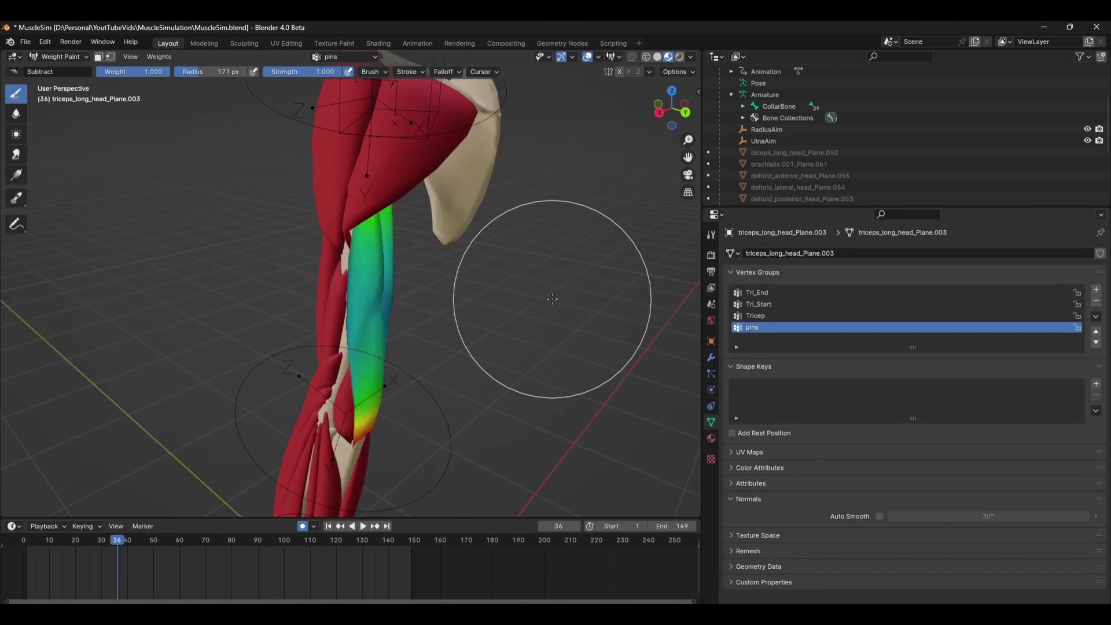
scroll(540, 290, "down", 3)
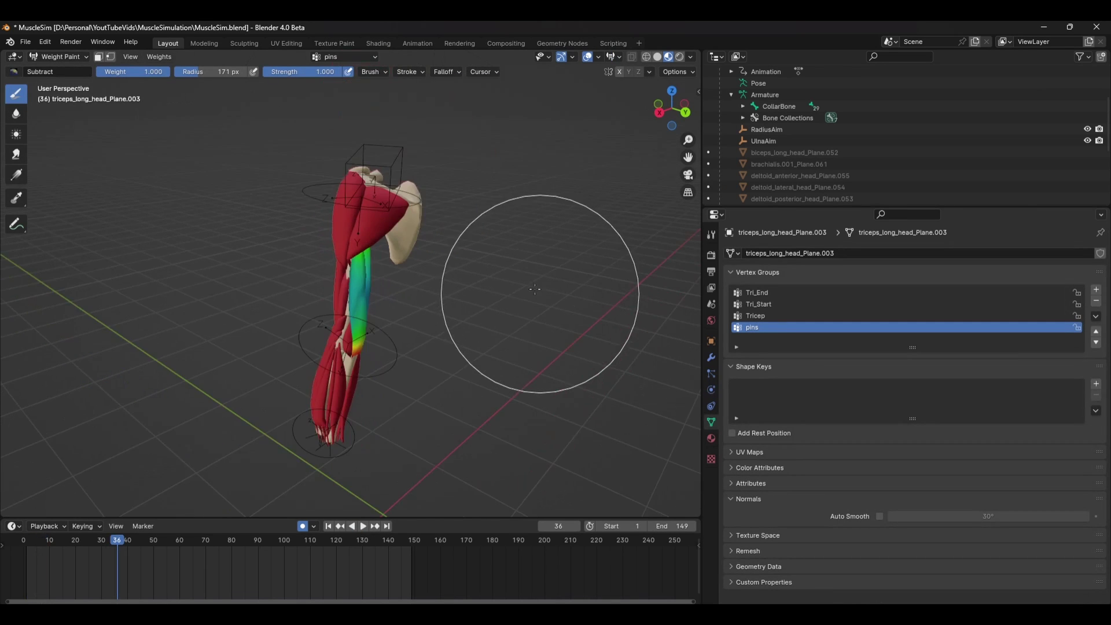
middle_click_drag(540, 290, 462, 265)
scroll(462, 265, "up", 4)
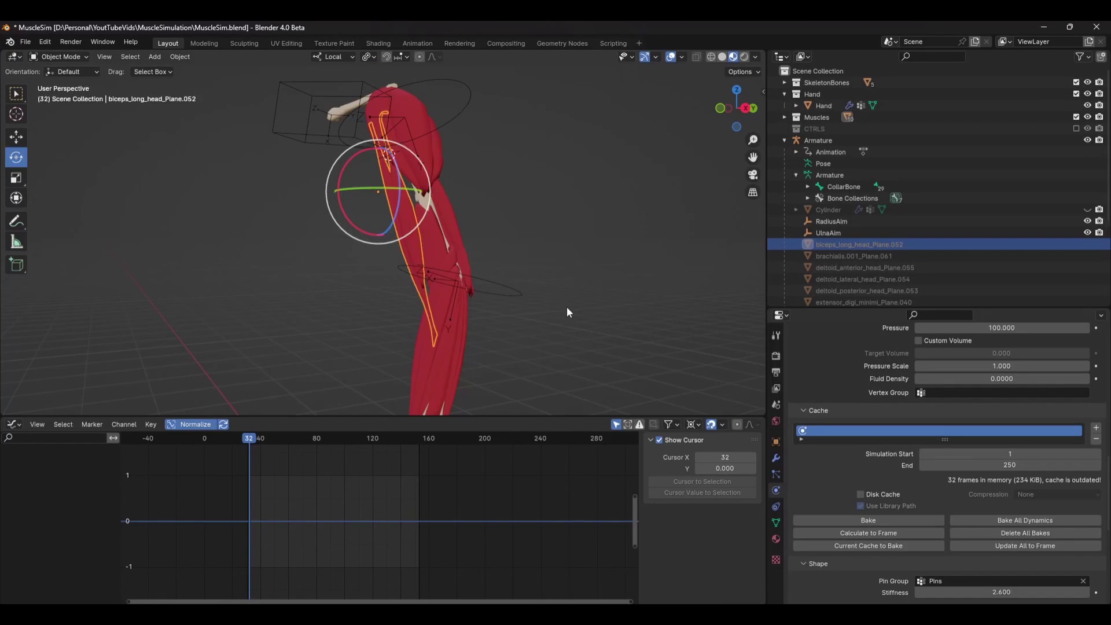
left_click(562, 219)
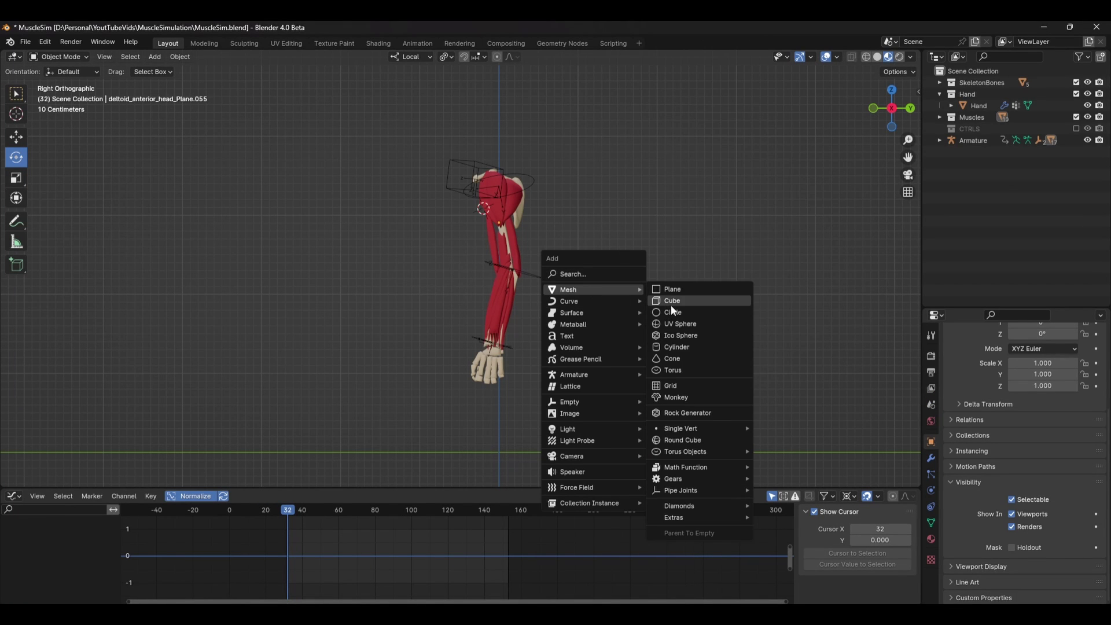
- Add a mesh cylinder and fit it around the forearm from wrist to elbow in wireframe Edit Mode, leaving its elbow rim selected
left_click(686, 347)
key("Tab")
middle_click_drag(600, 253, 619, 301)
left_click(866, 57)
left_click(110, 57)
left_click(122, 57)
left_click(489, 139)
left_click(489, 289, "shift")
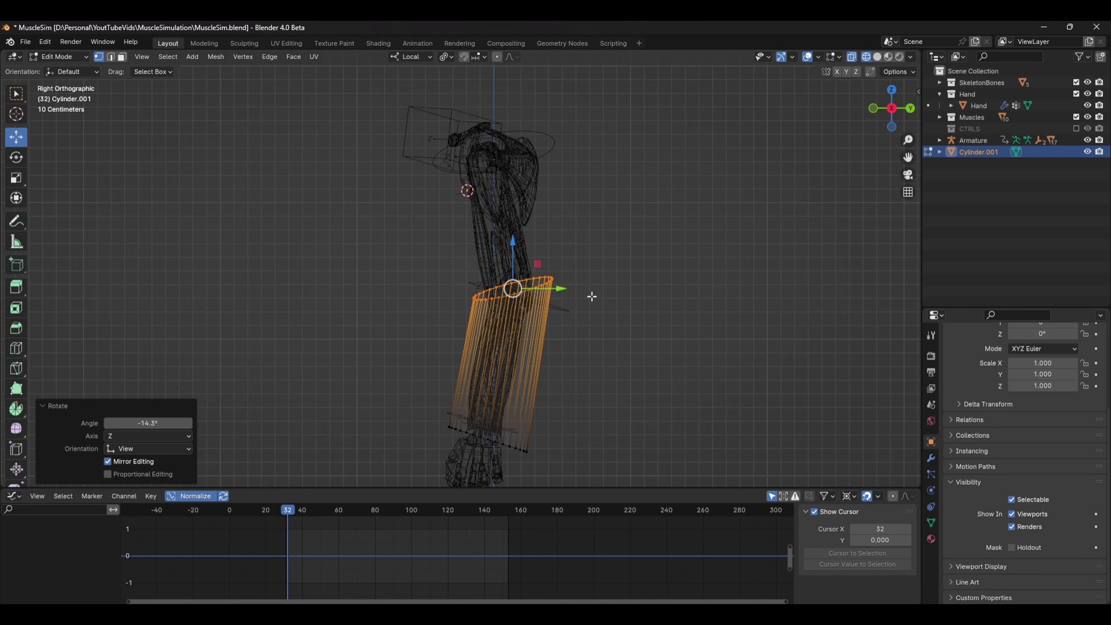
- Extrude the cylinder's elbow rim up along the upper arm and align it with the arm in front view
key("e")
left_click(566, 186)
key("KP_1")
key("g")
left_click(553, 196)
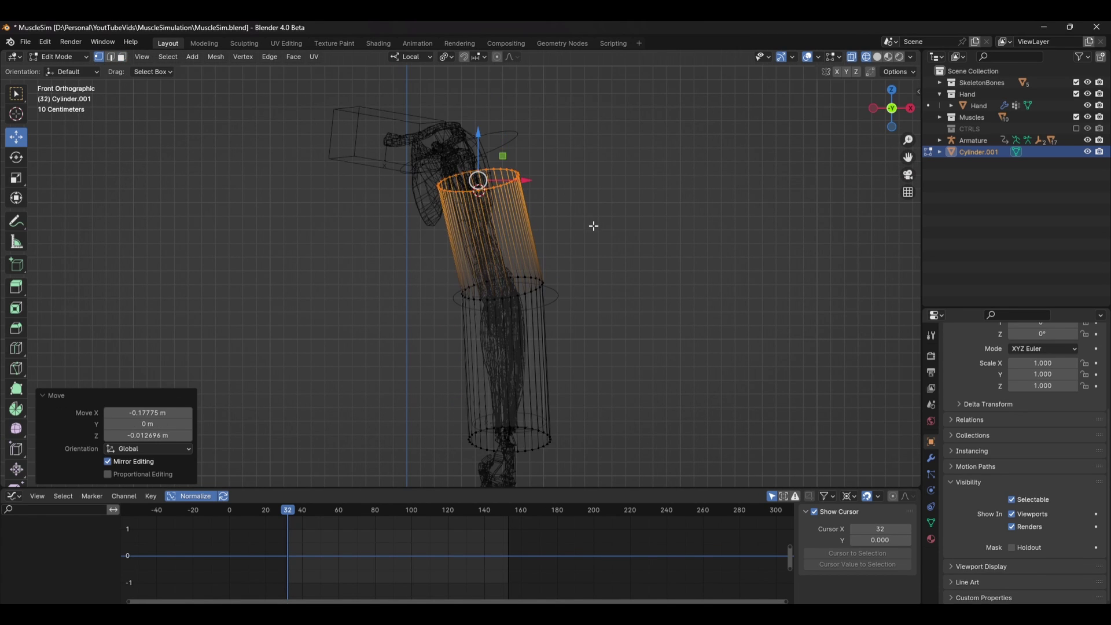
- Rotate and reposition the cylinder's rims in front and side views so the tube follows the arm up to the shoulder
key("r")
left_click(584, 168)
key("KP_3")
key("g")
left_click(611, 198)
middle_click_drag(612, 198, 636, 211)
key("KP_1")
key("g")
left_click(564, 200)
- Add four evenly spaced loop cuts to the cylinder's upper arm section and five to its forearm section
key("ctrl+r")
scroll(547, 243, "up", 3)
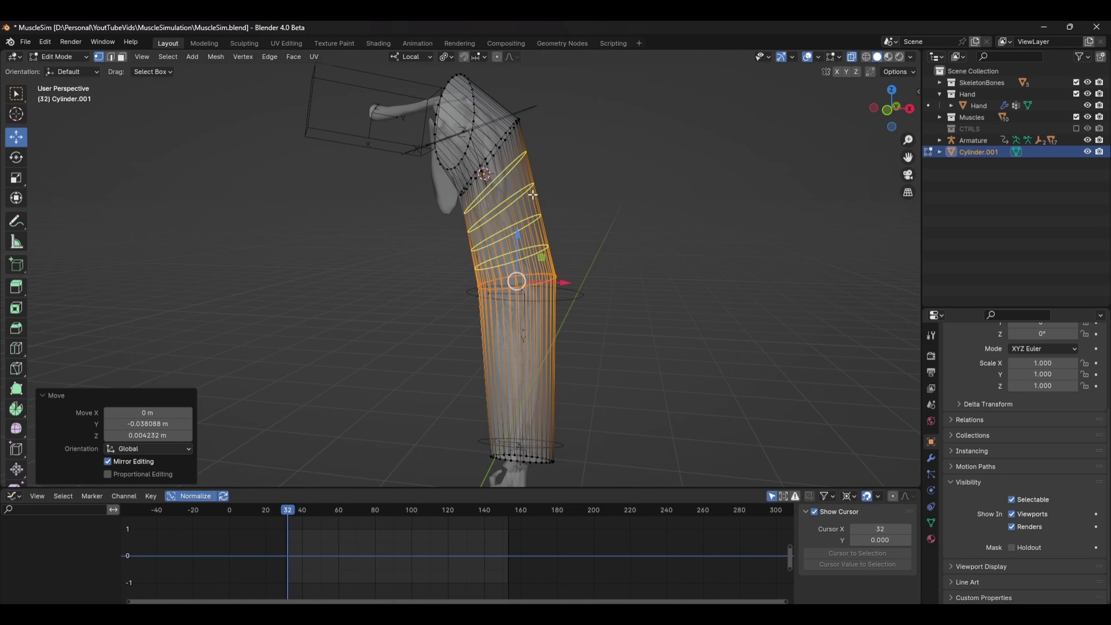
left_click(549, 255)
right_click(562, 290)
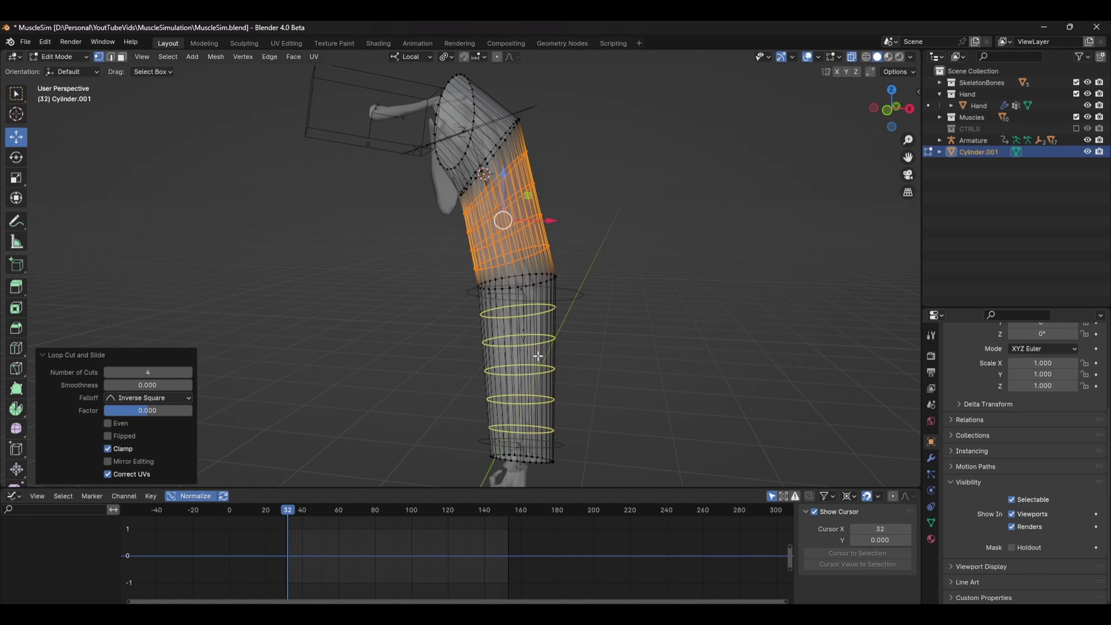
left_click(538, 356)
right_click(538, 356)
- Add a loop cut to the cylinder's shoulder section, then scale and move it to round out the shoulder
key("ctrl+r")
scroll(488, 124, "up", 1)
scroll(488, 124, "down", 1)
left_click(489, 124)
right_click(521, 122)
key("s")
left_click(533, 120)
key("KP_1")
key("g")
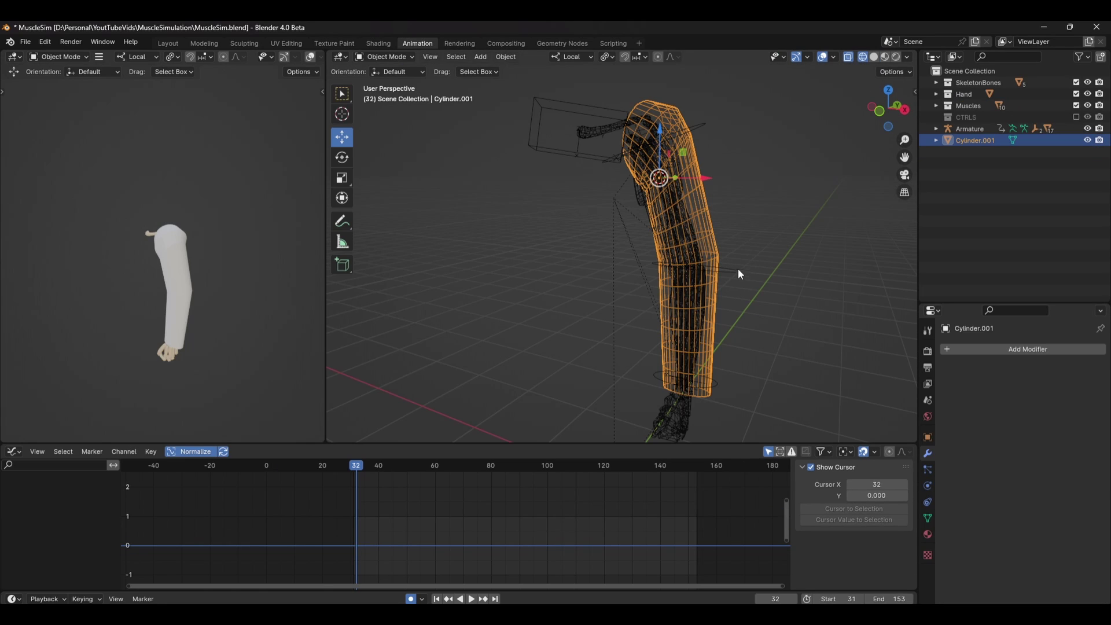
- Parent the arm cylinder to the armature with automatic weights
left_click(739, 269, "shift")
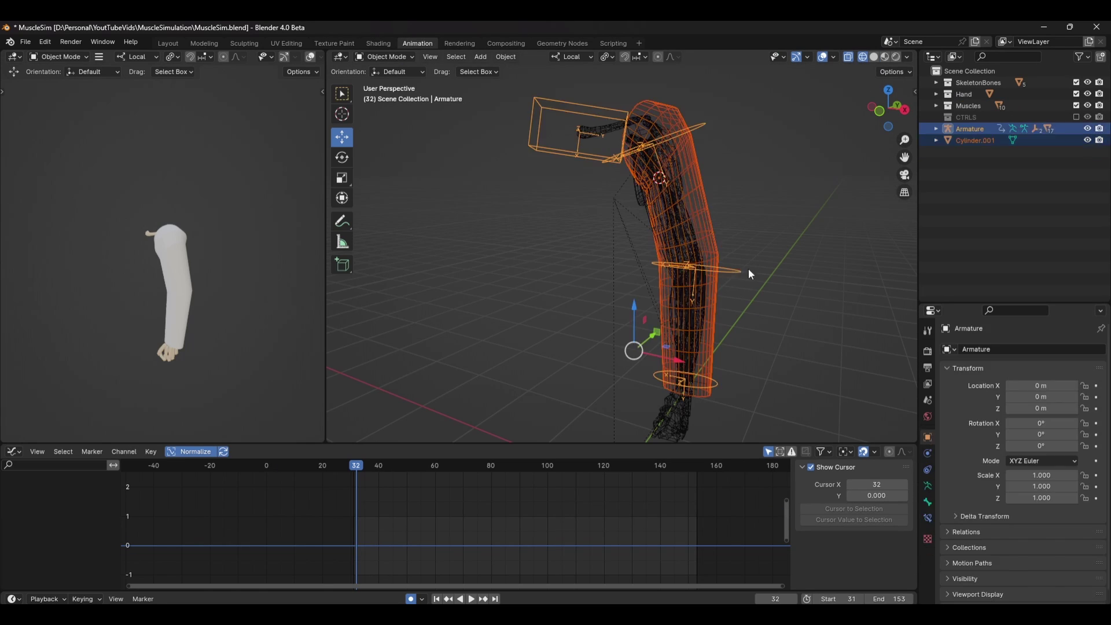
key("ctrl+p")
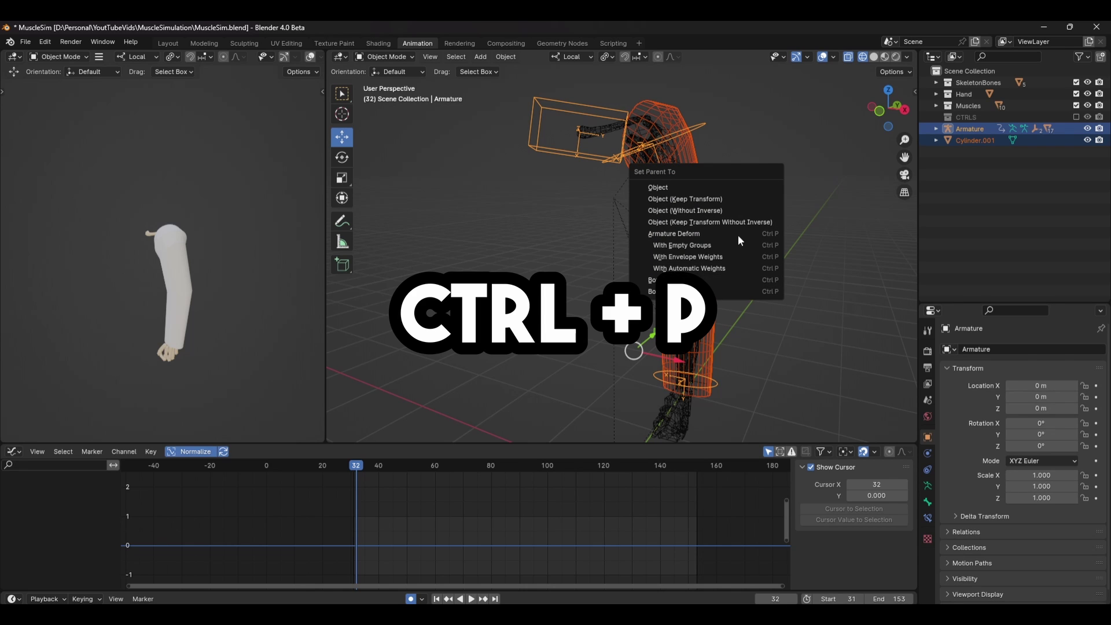
left_click(689, 268)
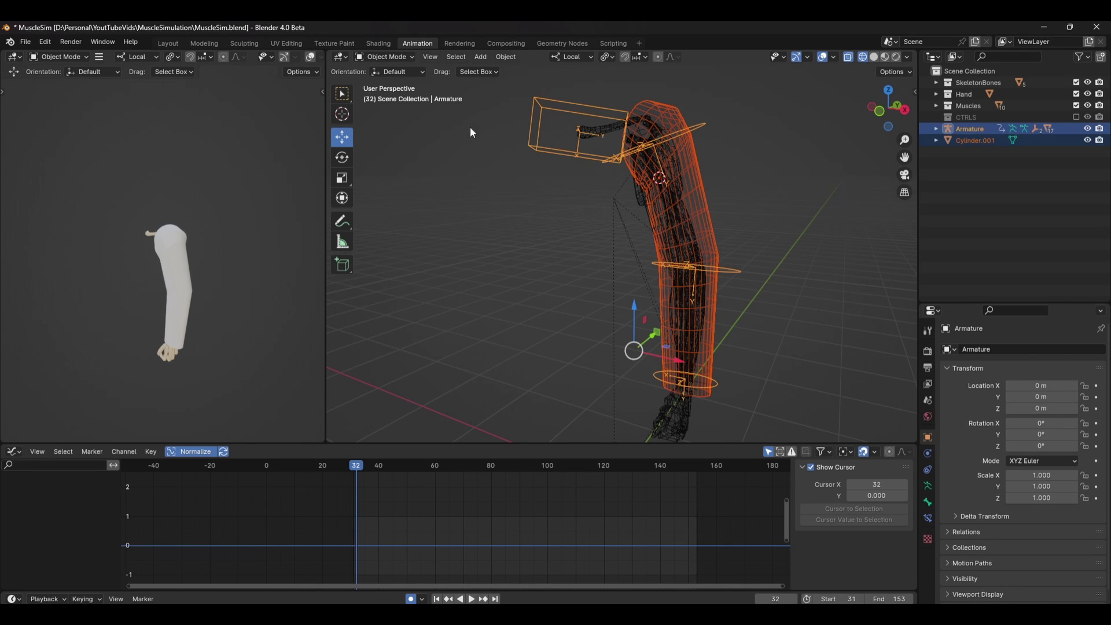
- Insert a Subdivide Mesh node after the Group Input in the arm cylinder's geometry node tree
left_click(385, 43)
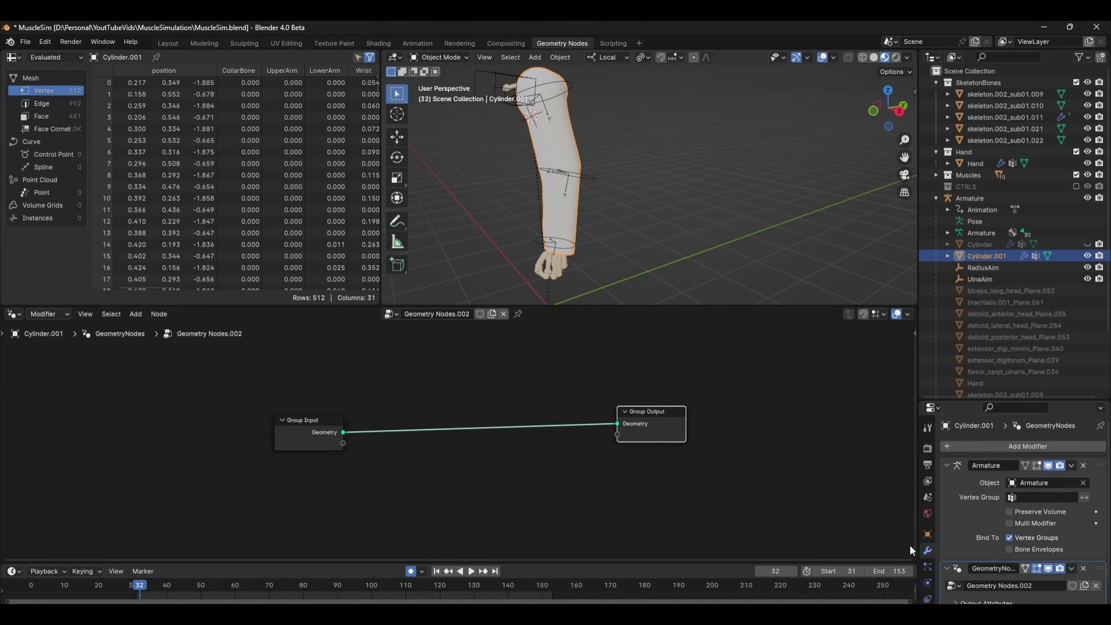
left_click_drag(316, 416, 347, 417)
key("shift+a")
type("sub")
key("Return")
left_click(419, 401)
- Insert a Set Position node between the Subdivide Mesh and Group Output nodes
key("shift+a")
type("set")
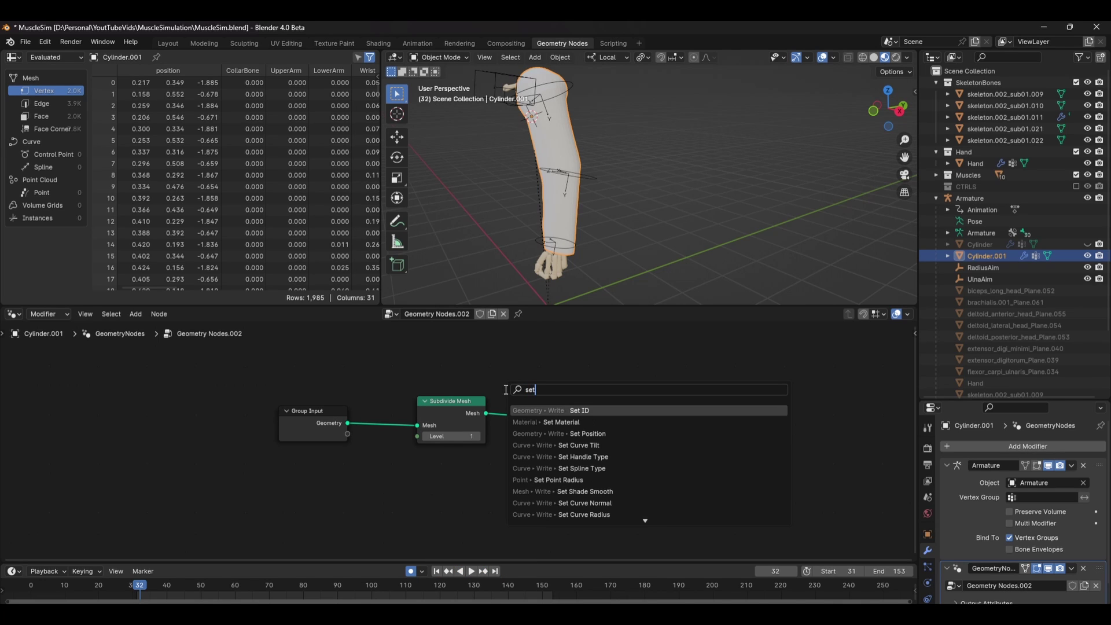
type(" pos")
key("Return")
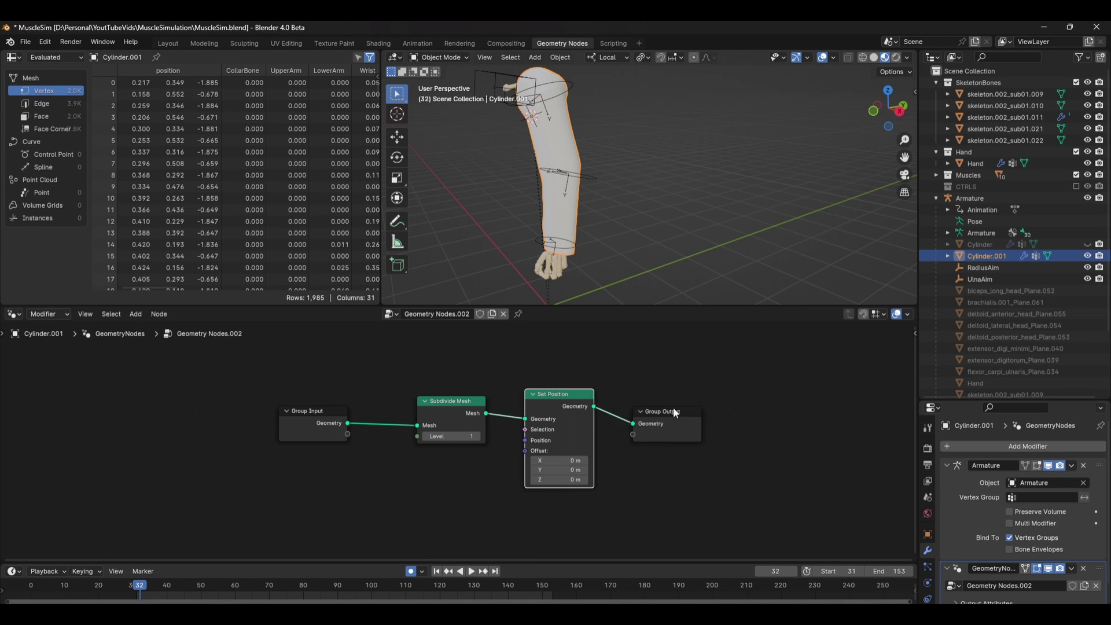
left_click(603, 400)
- Add a Collection Info node below the Group Input and set it to the Muscles collection with Relative transform space
key("shift+a")
left_click(344, 393)
key("shift+a")
left_click(313, 390)
type("collec")
key("Return")
left_click(311, 462)
left_click(352, 504)
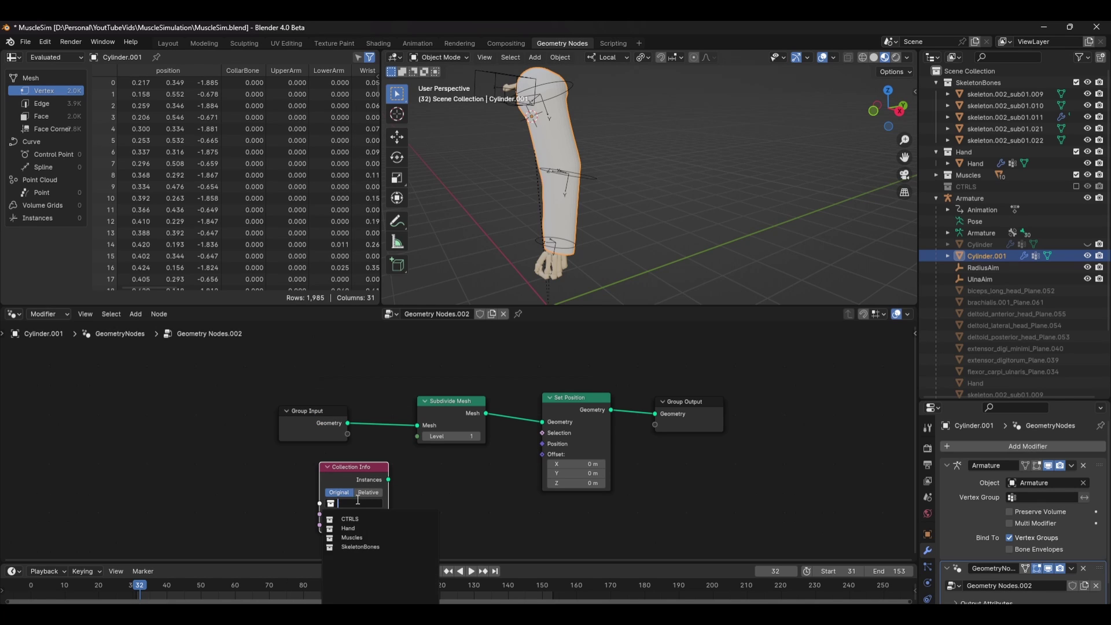
left_click(364, 540)
left_click(372, 493)
left_click_drag(358, 467, 293, 483)
- Add a Realize Instances node fed by the Collection Info node's Instances output
left_click(385, 493)
key("shift+a")
left_click(387, 494)
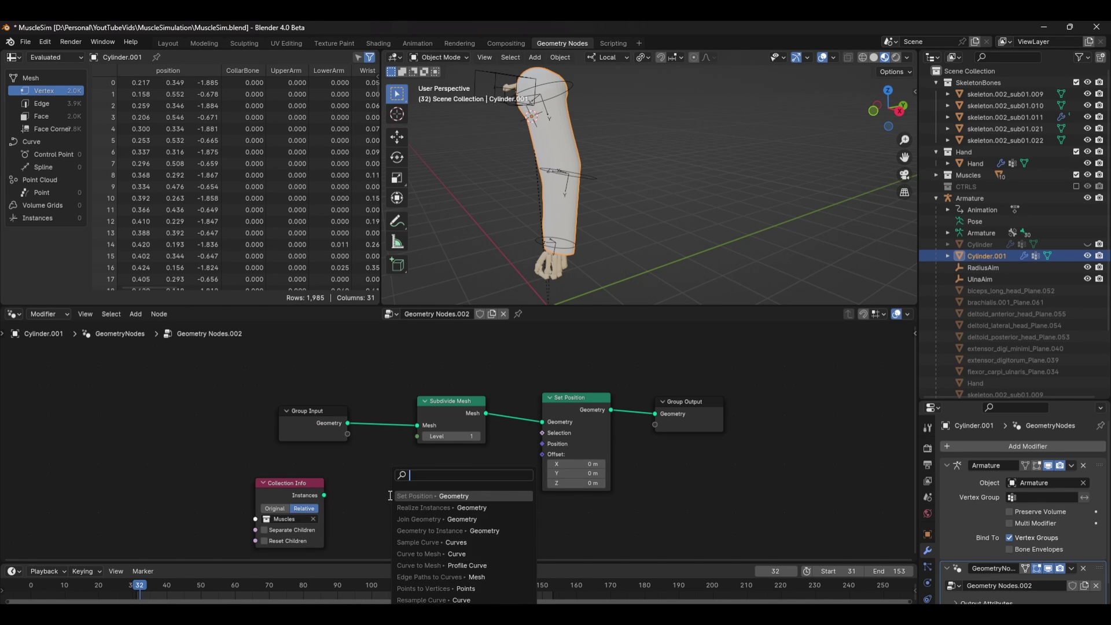
type("reas")
key("BackSpace")
type("k")
key("Return")
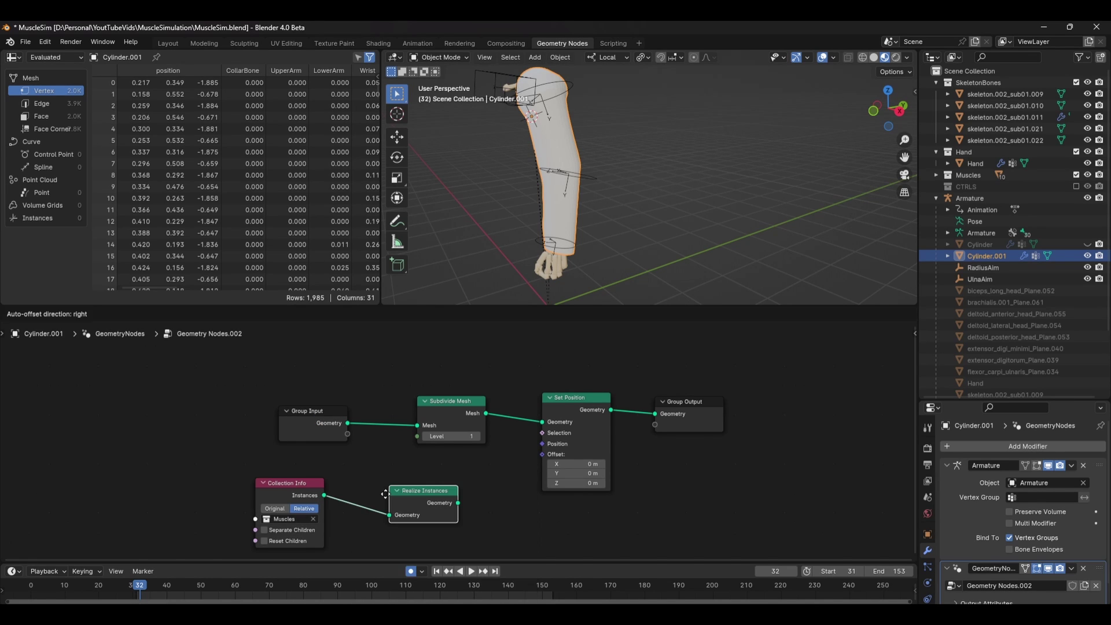
left_click(352, 499)
- Add a Geometry Proximity node fed by the Realize Instances output and shift the Set Position and Group Output nodes away to make room
left_click_drag(424, 502, 452, 497)
type("proxim")
key("Return")
left_click(439, 493)
left_click_drag(773, 369, 584, 429)
key("g")
left_click(667, 435)
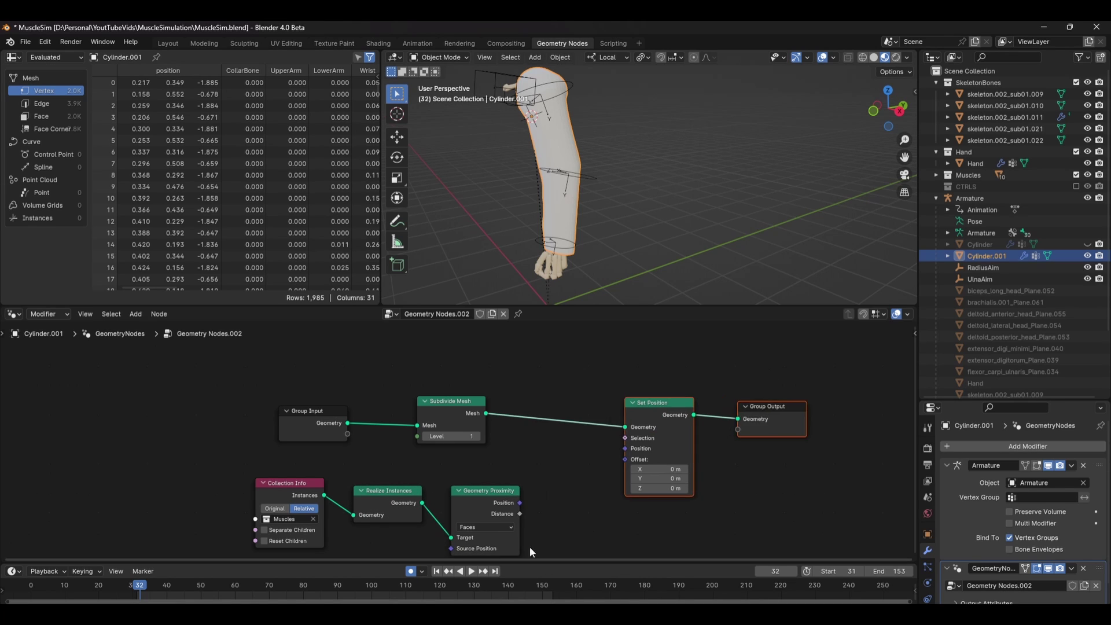
- Feed a new Position node into Geometry Proximity's Source Position and connect the proximity Position output to the Set Position node's Position
middle_click_drag(529, 544, 587, 496)
left_click(529, 511)
left_click_drag(509, 500, 476, 515)
type("posi")
key("Return")
left_click(472, 515)
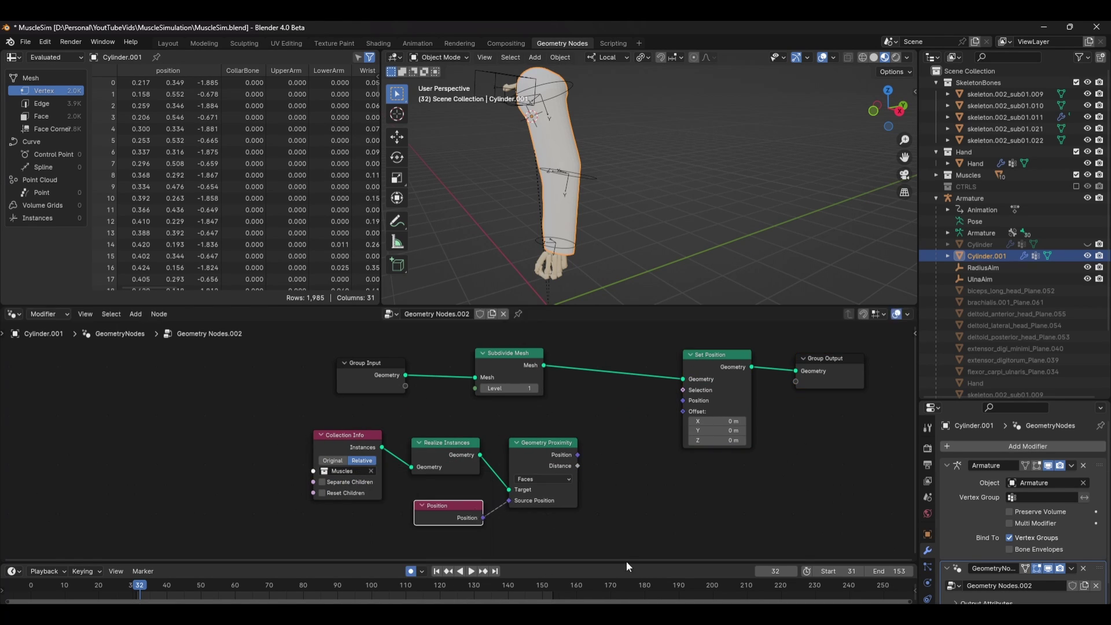
left_click_drag(685, 402, 684, 400)
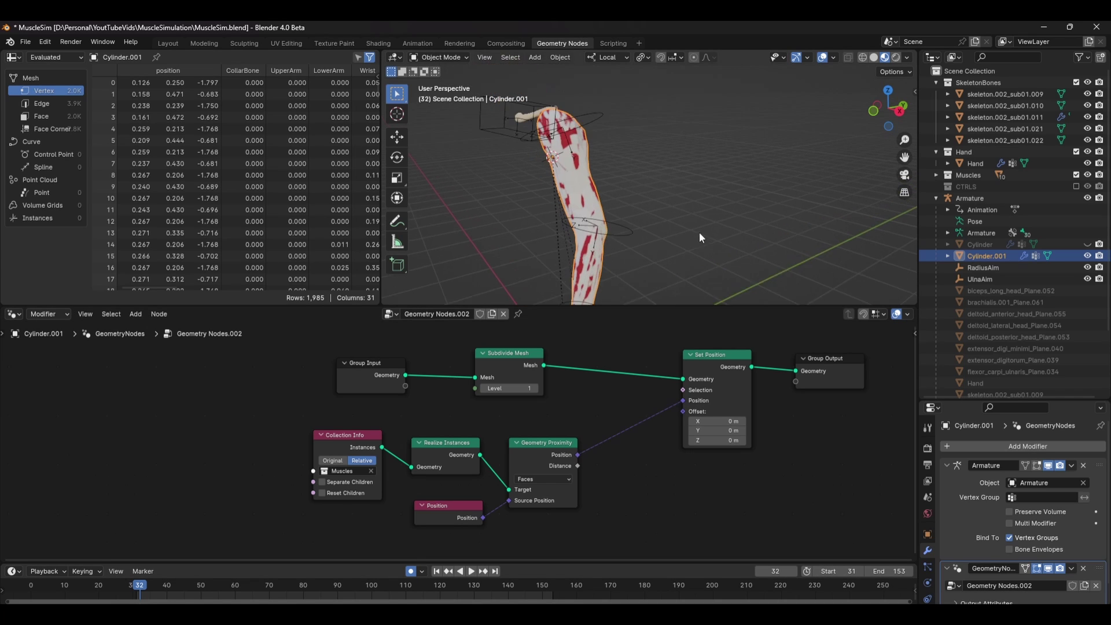
- Insert a Mix Vector node between Geometry Proximity and Set Position, and connect the Position node to its B input
key("shift+a")
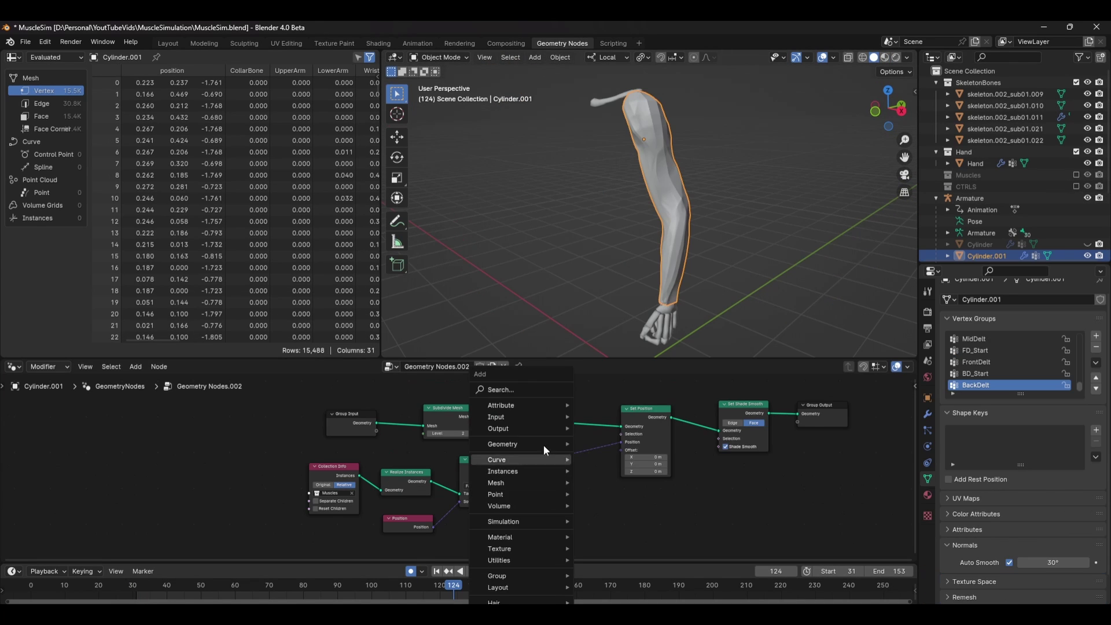
type("mix v")
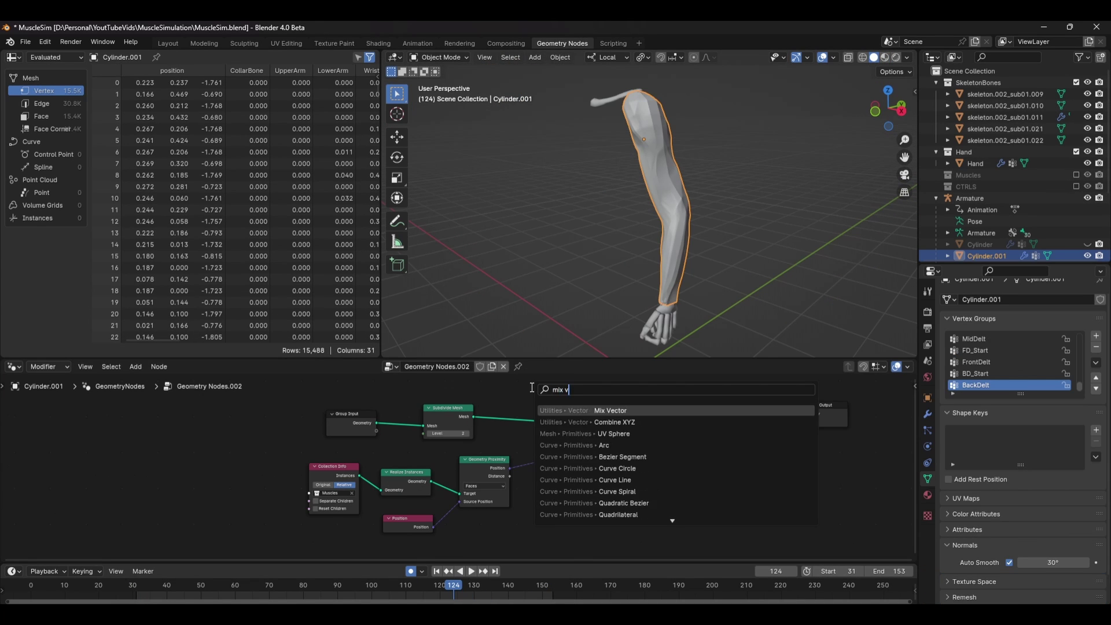
key("Return")
left_click(542, 428)
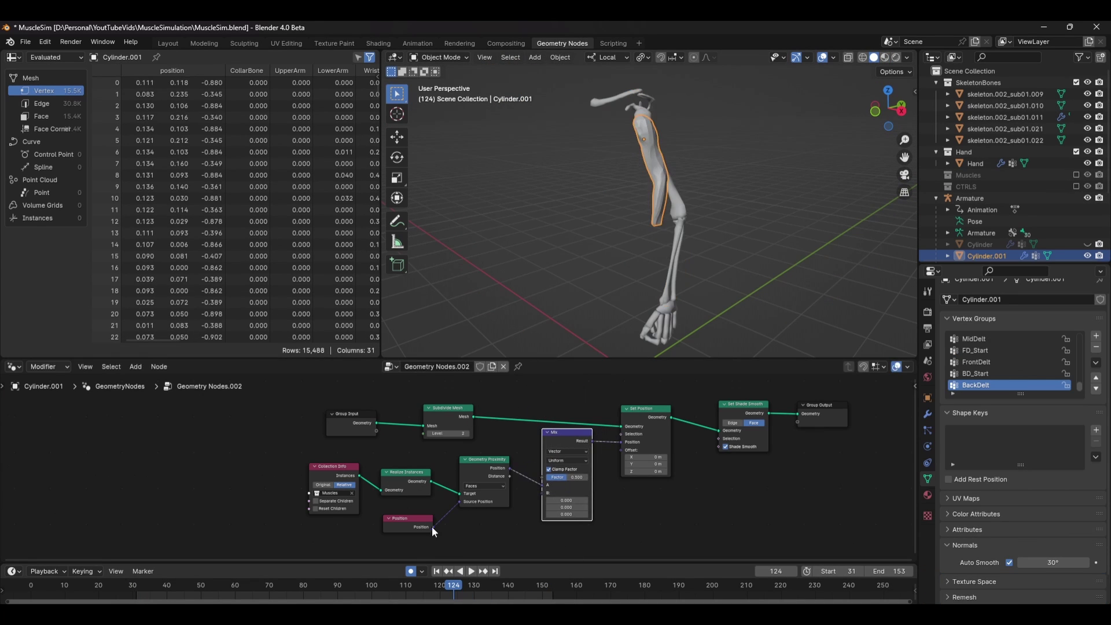
left_click_drag(541, 493, 542, 494)
- Lower the Mix node's factor to 0.200
scroll(603, 475, "up", 4)
middle_click_drag(603, 475, 572, 491)
left_click_drag(579, 498, 556, 498)
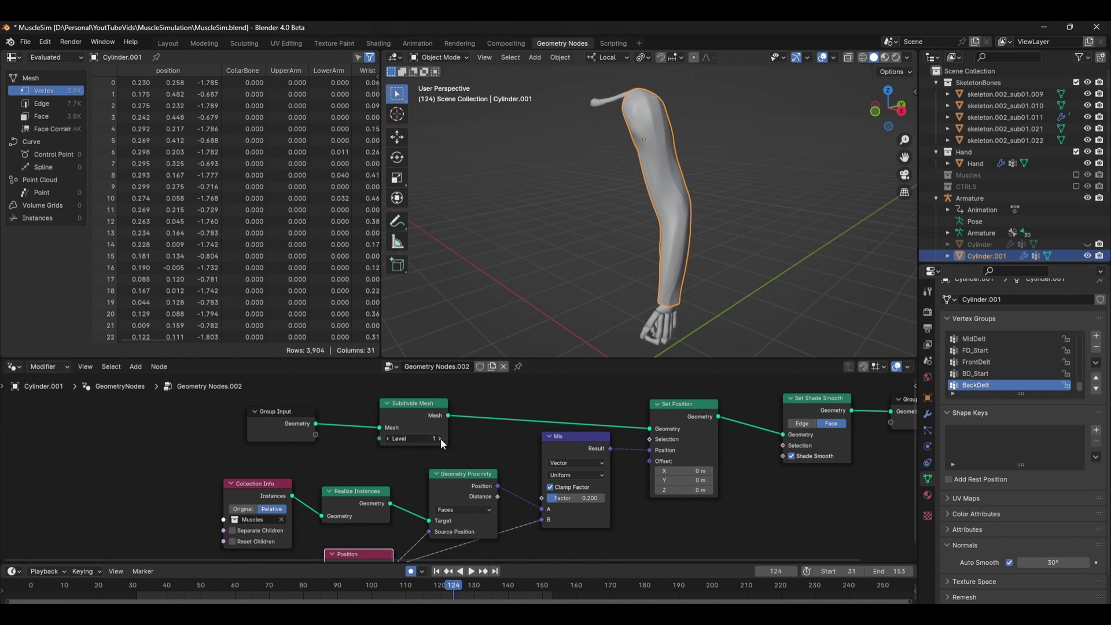
- Play the arm animation while tuning the Mix node's factor to 0.467, stop playback and save the file
middle_click_drag(686, 249, 737, 256)
left_click(741, 260)
key("space")
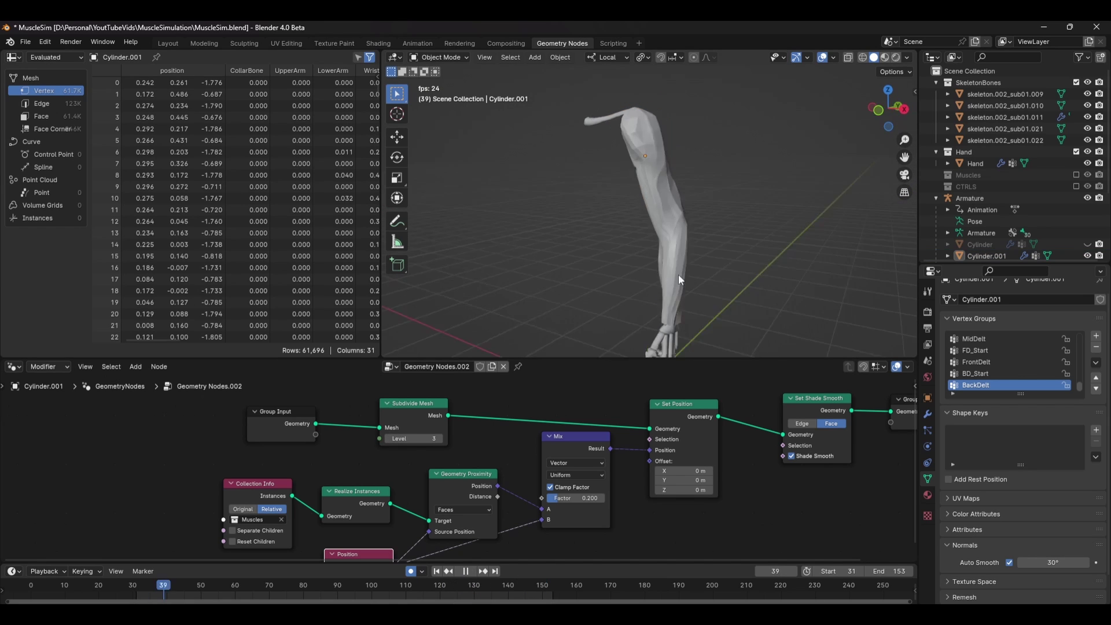
mouse_move(571, 498)
left_mouse_down()
mouse_move(609, 497)
mouse_move(581, 497)
left_mouse_up()
middle_click_drag(608, 265, 715, 267)
left_click_drag(565, 500, 571, 500)
middle_click_drag(640, 218, 628, 240)
key("space")
key("ctrl+s")
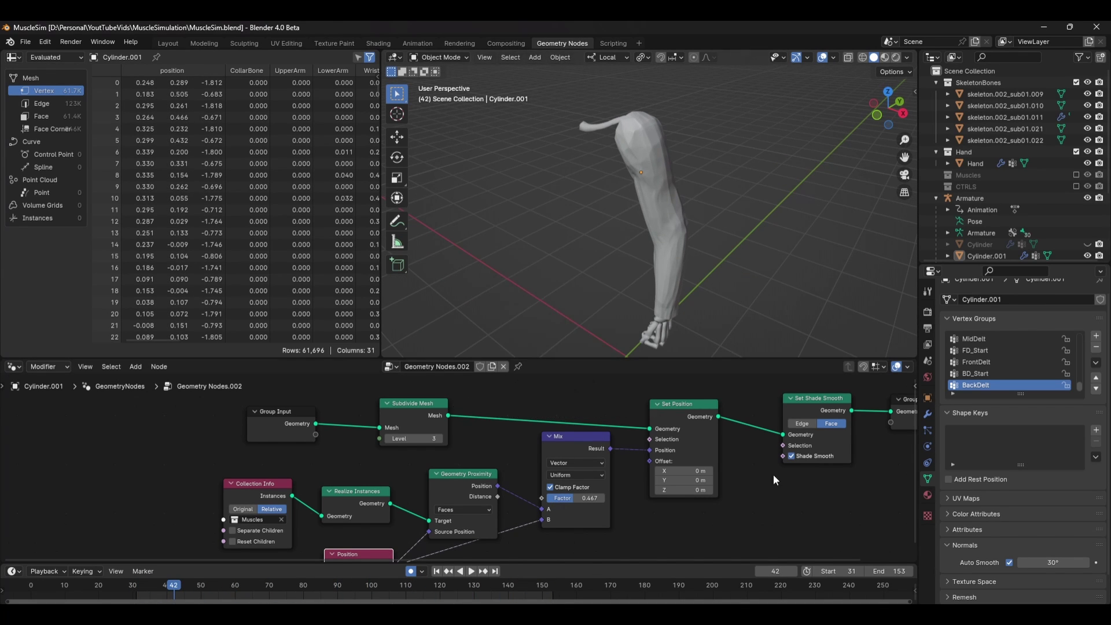
- Select the Set Shade Smooth node between Set Position and Group Output
middle_click_drag(773, 475, 705, 488)
left_click(747, 414)
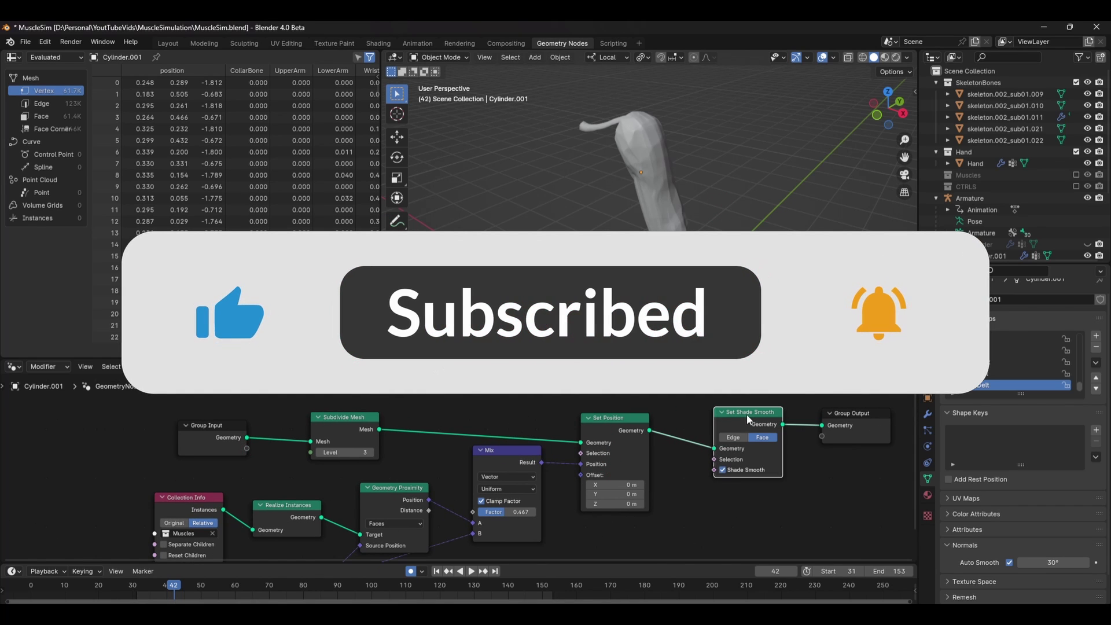